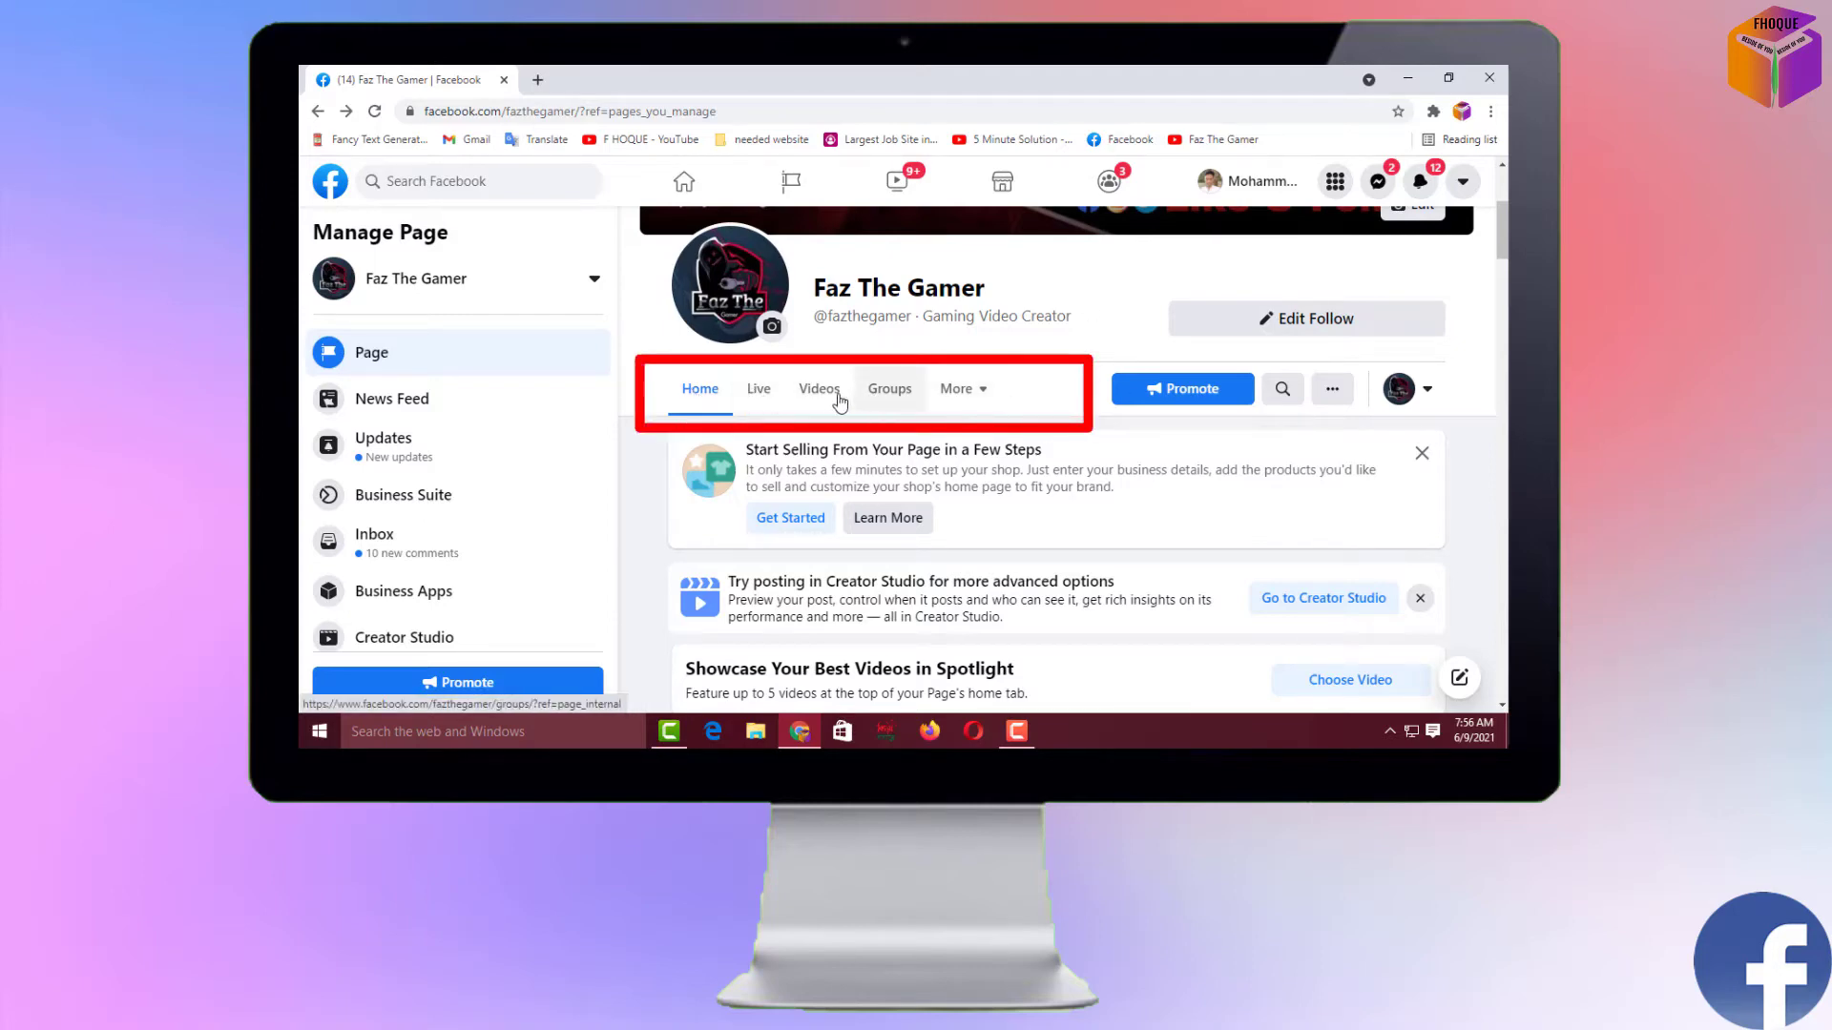
Step: Place Videos, Reviews and Community directly under Home in the page's tab list
left_click(984, 396)
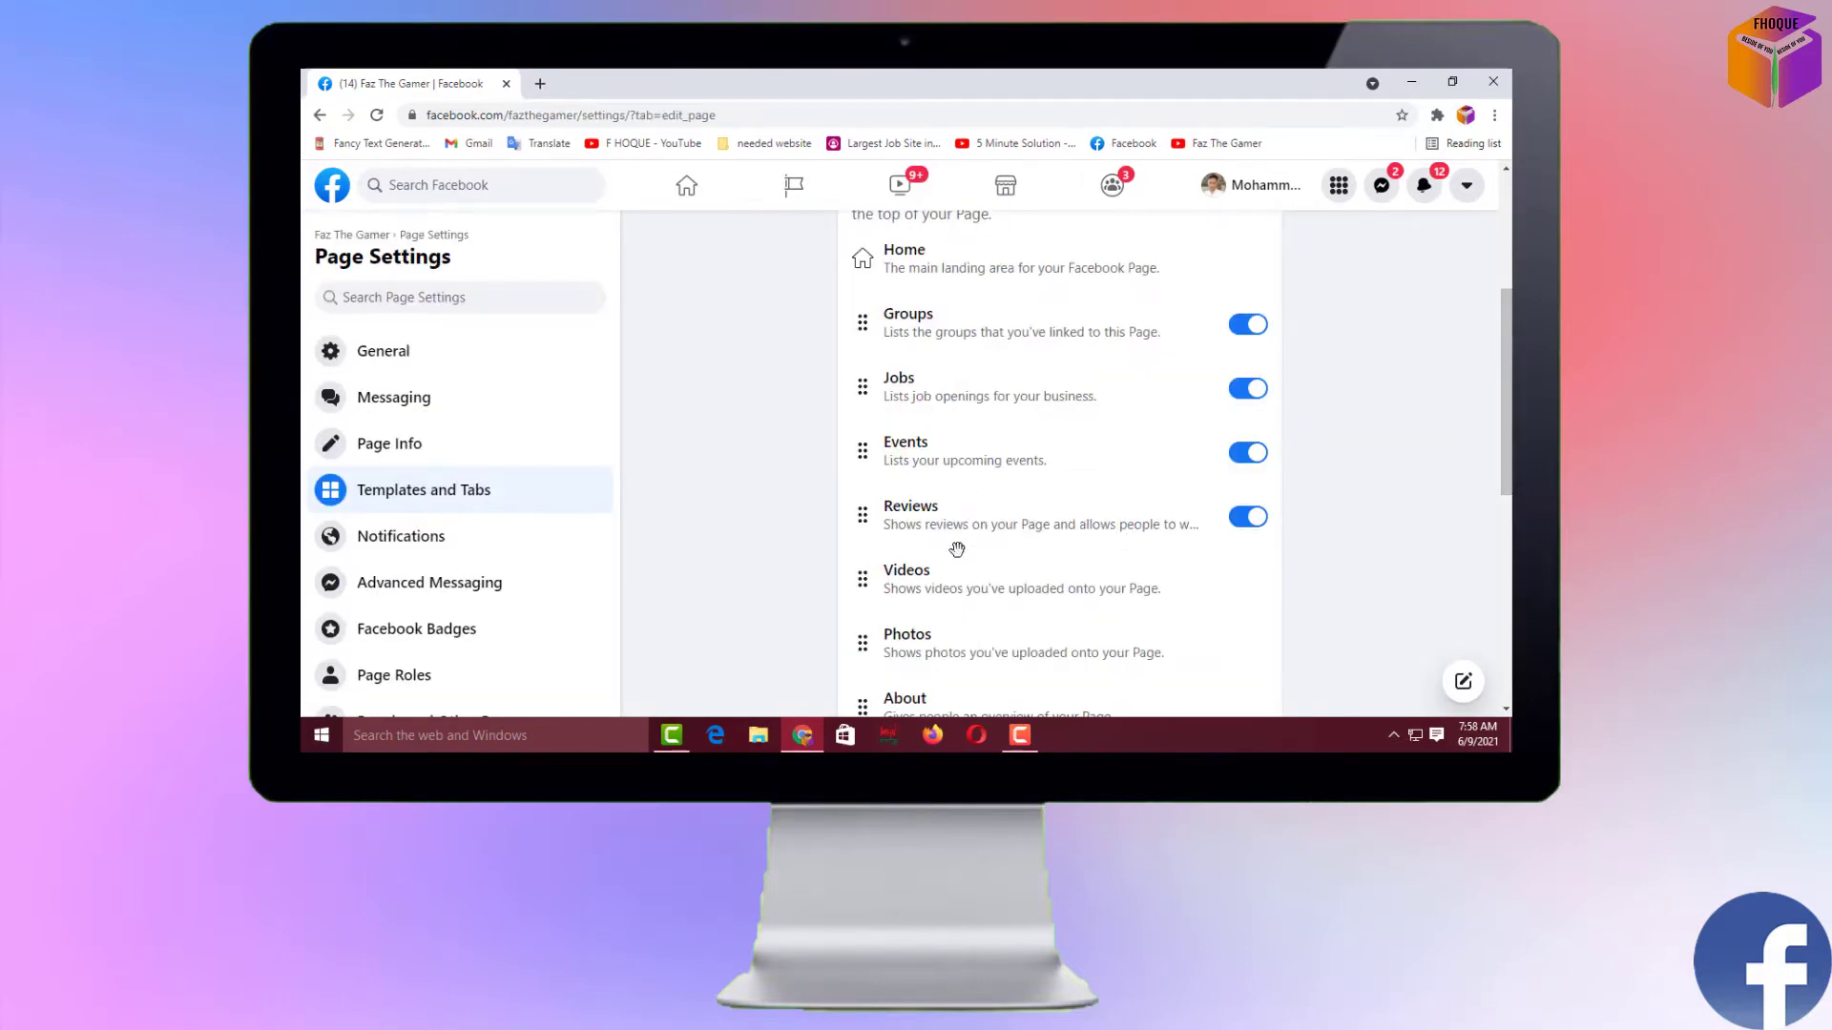
left_click_drag(941, 584, 947, 318)
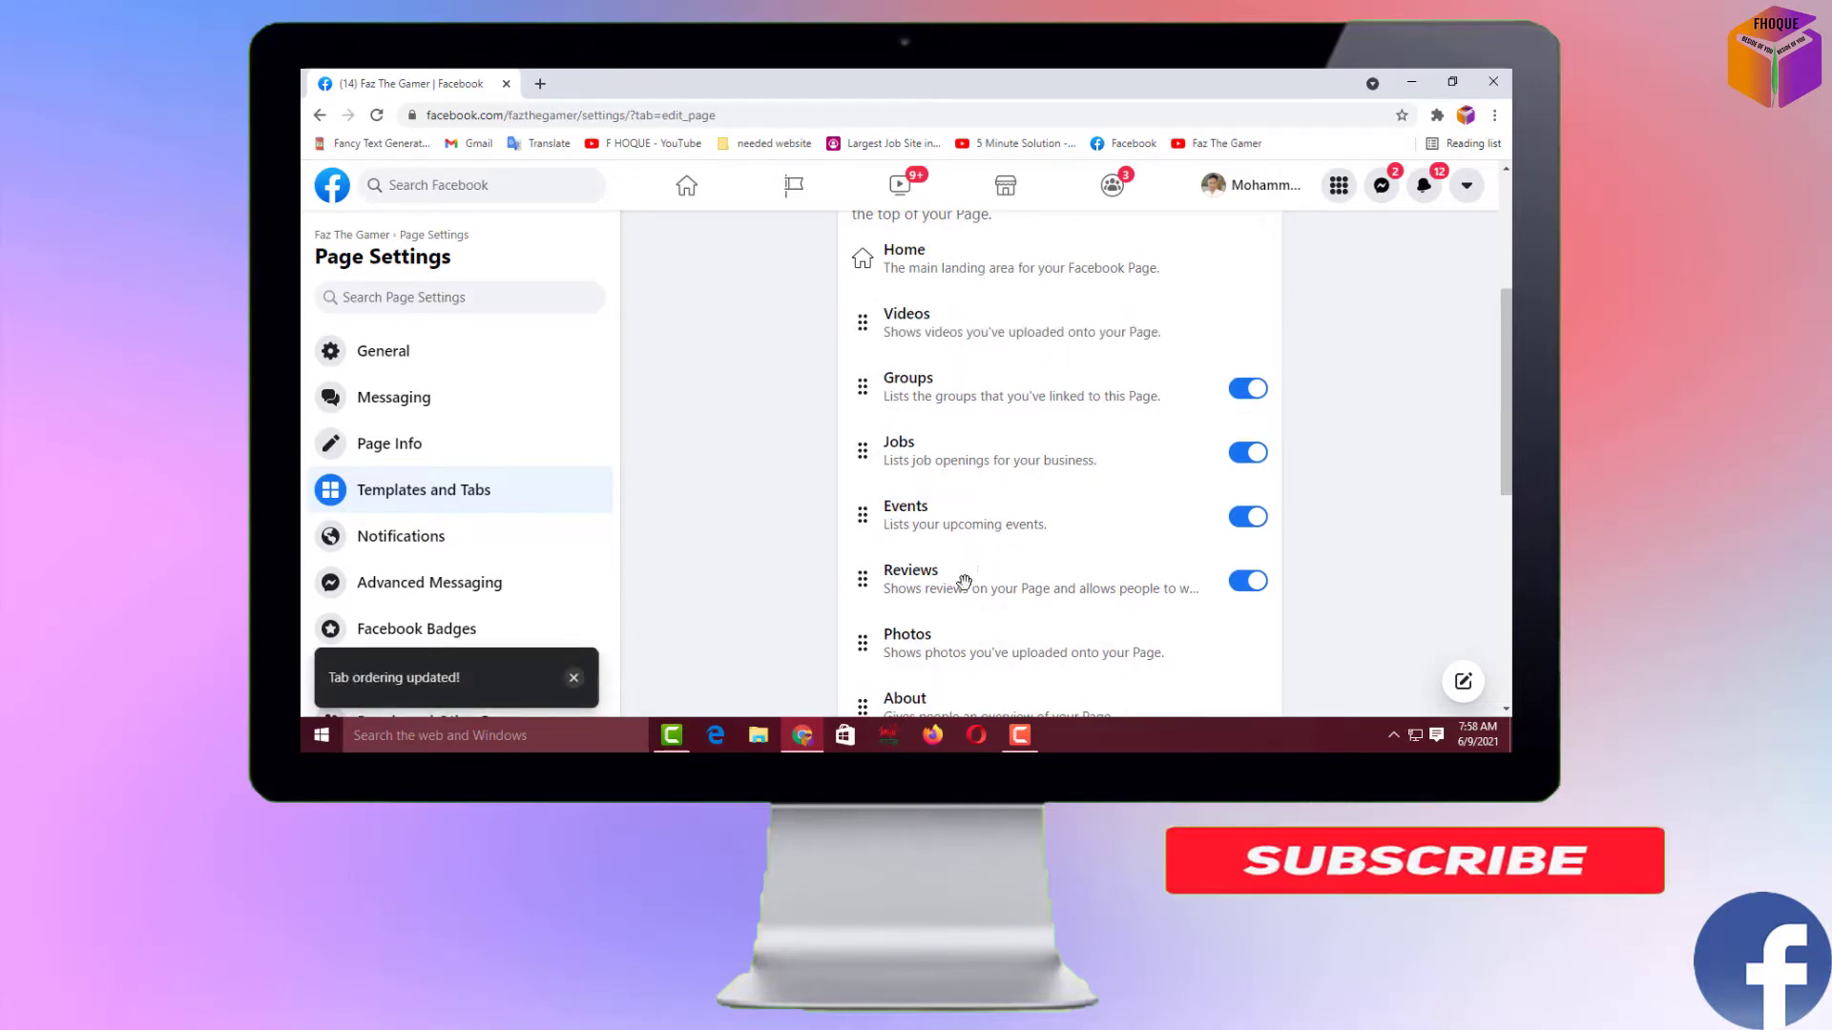
left_click_drag(946, 586, 954, 382)
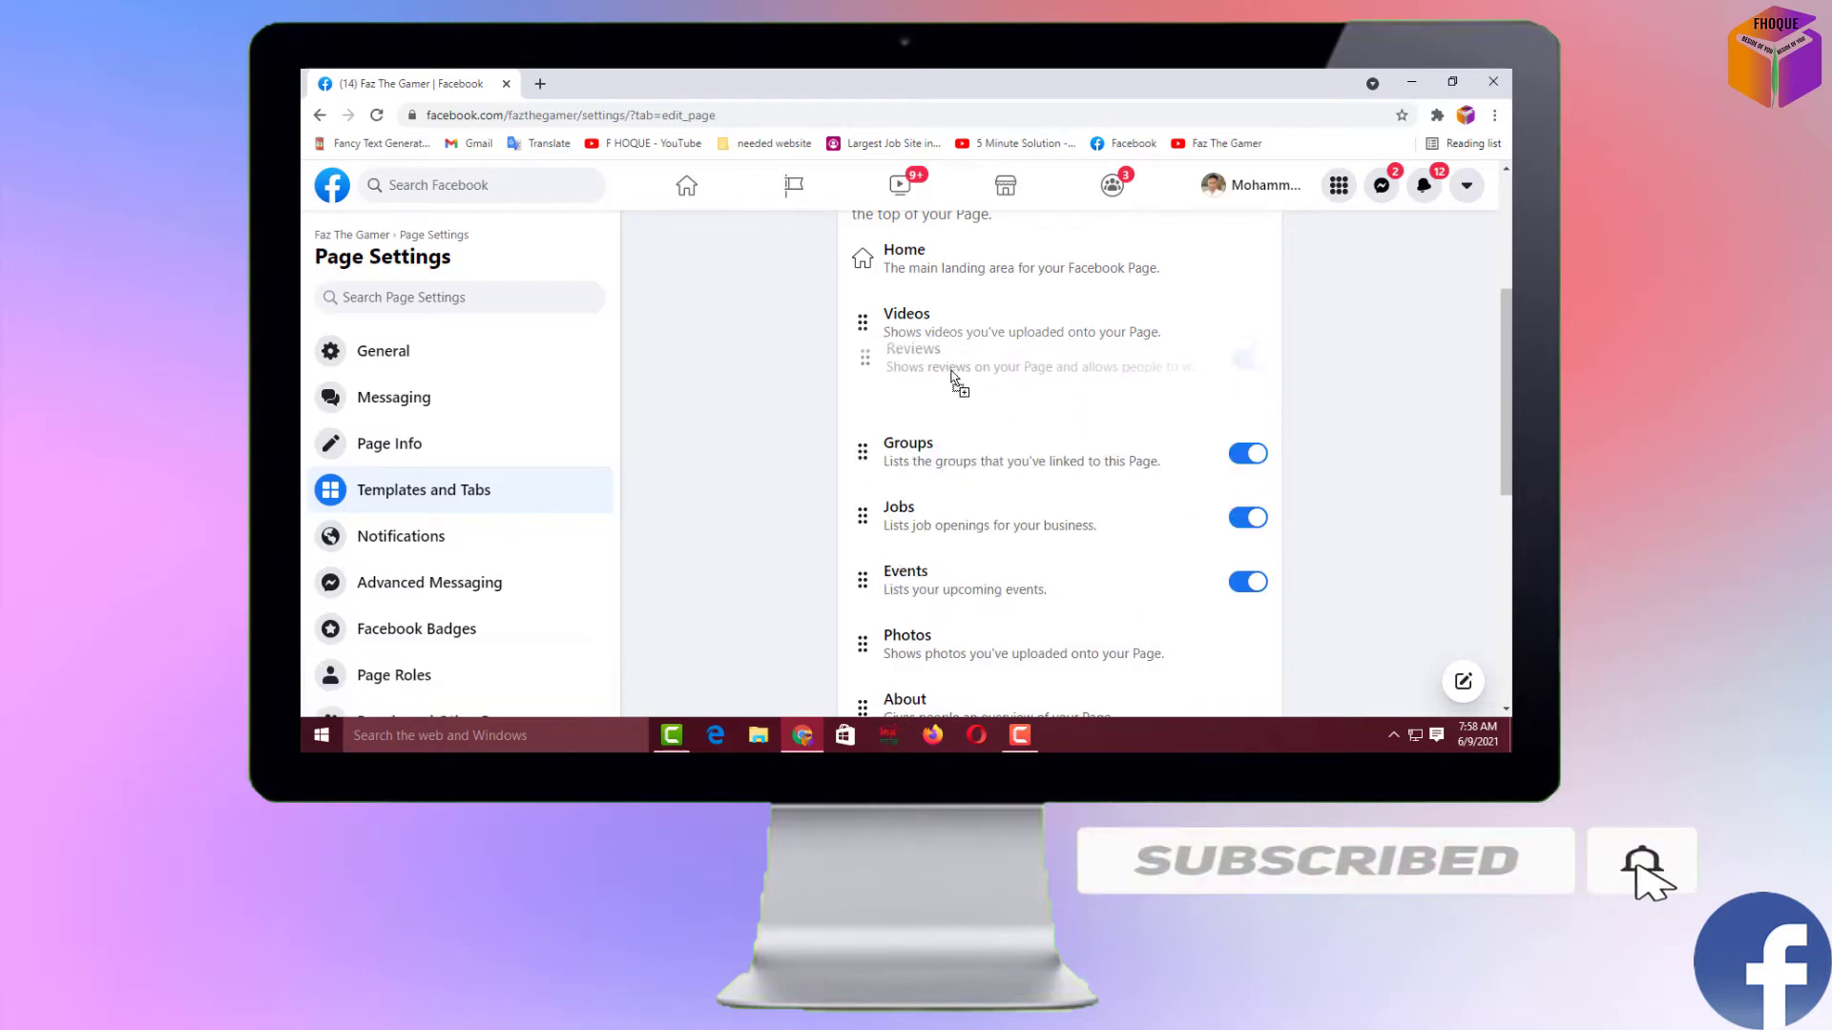
mouse_move(1505, 380)
left_mouse_down()
mouse_move(1506, 457)
mouse_move(1506, 415)
left_mouse_up()
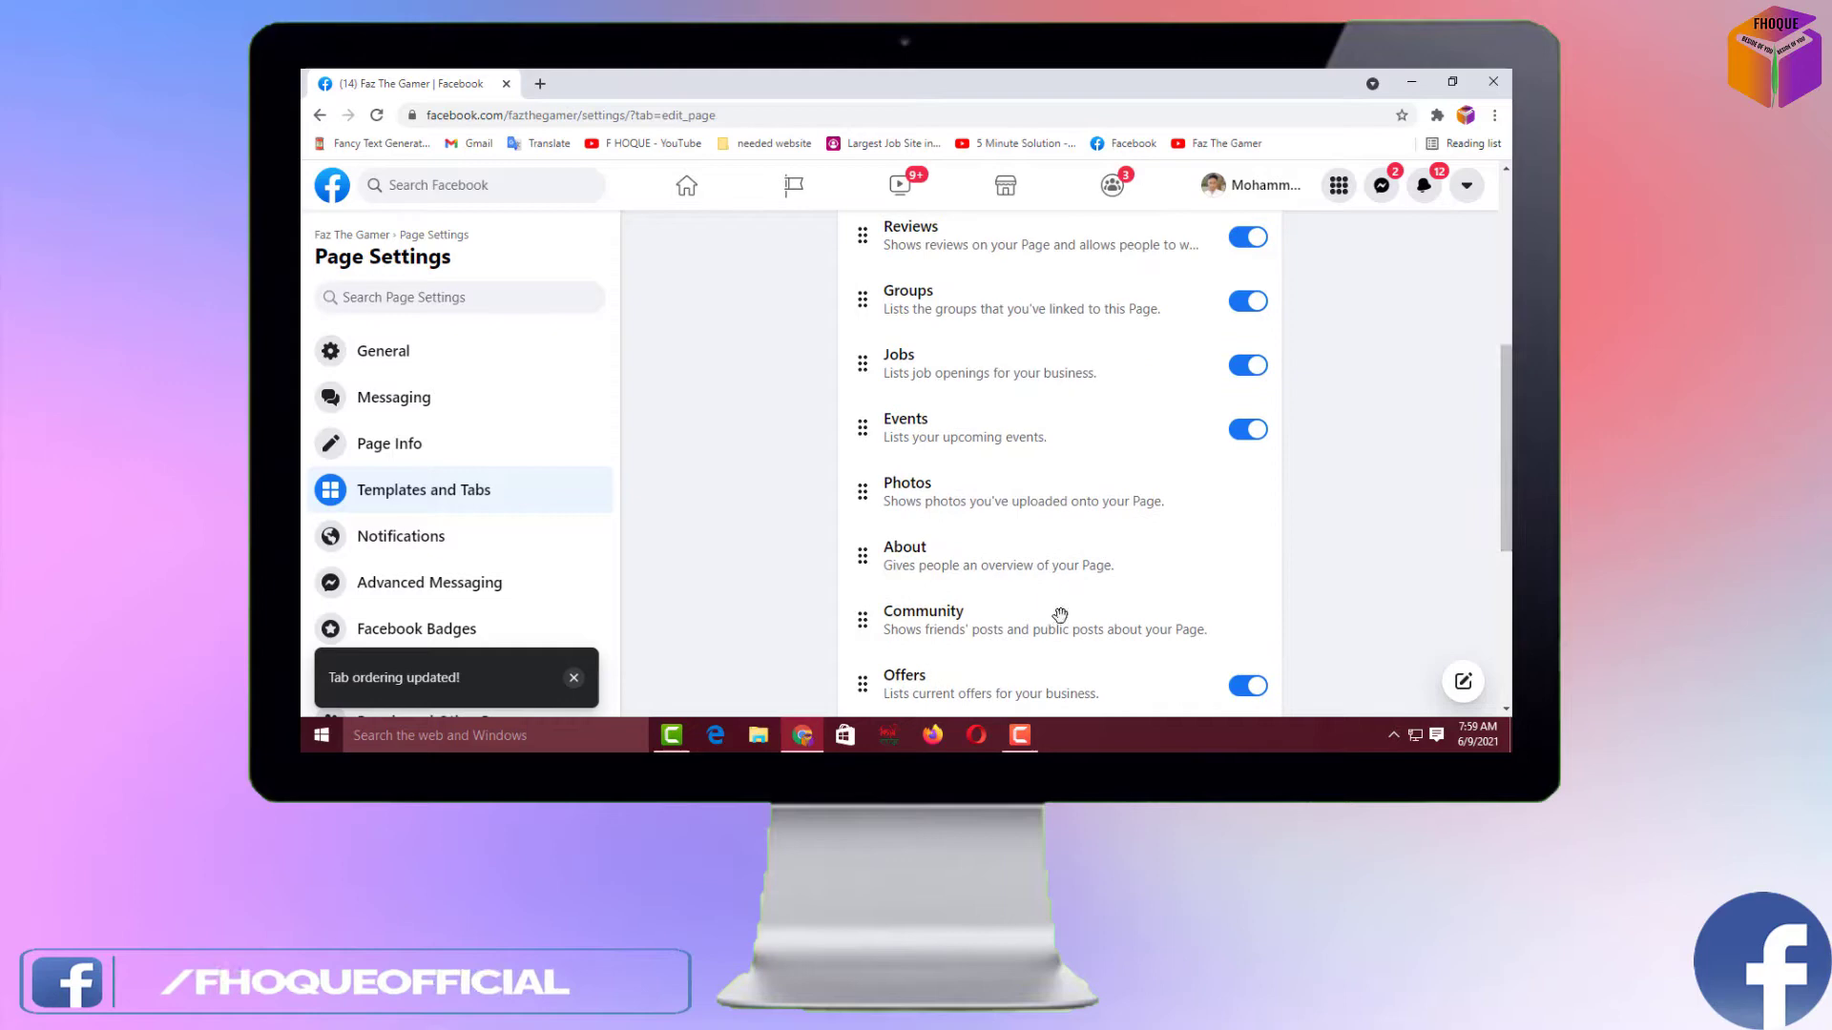
left_click_drag(1012, 630, 1026, 301)
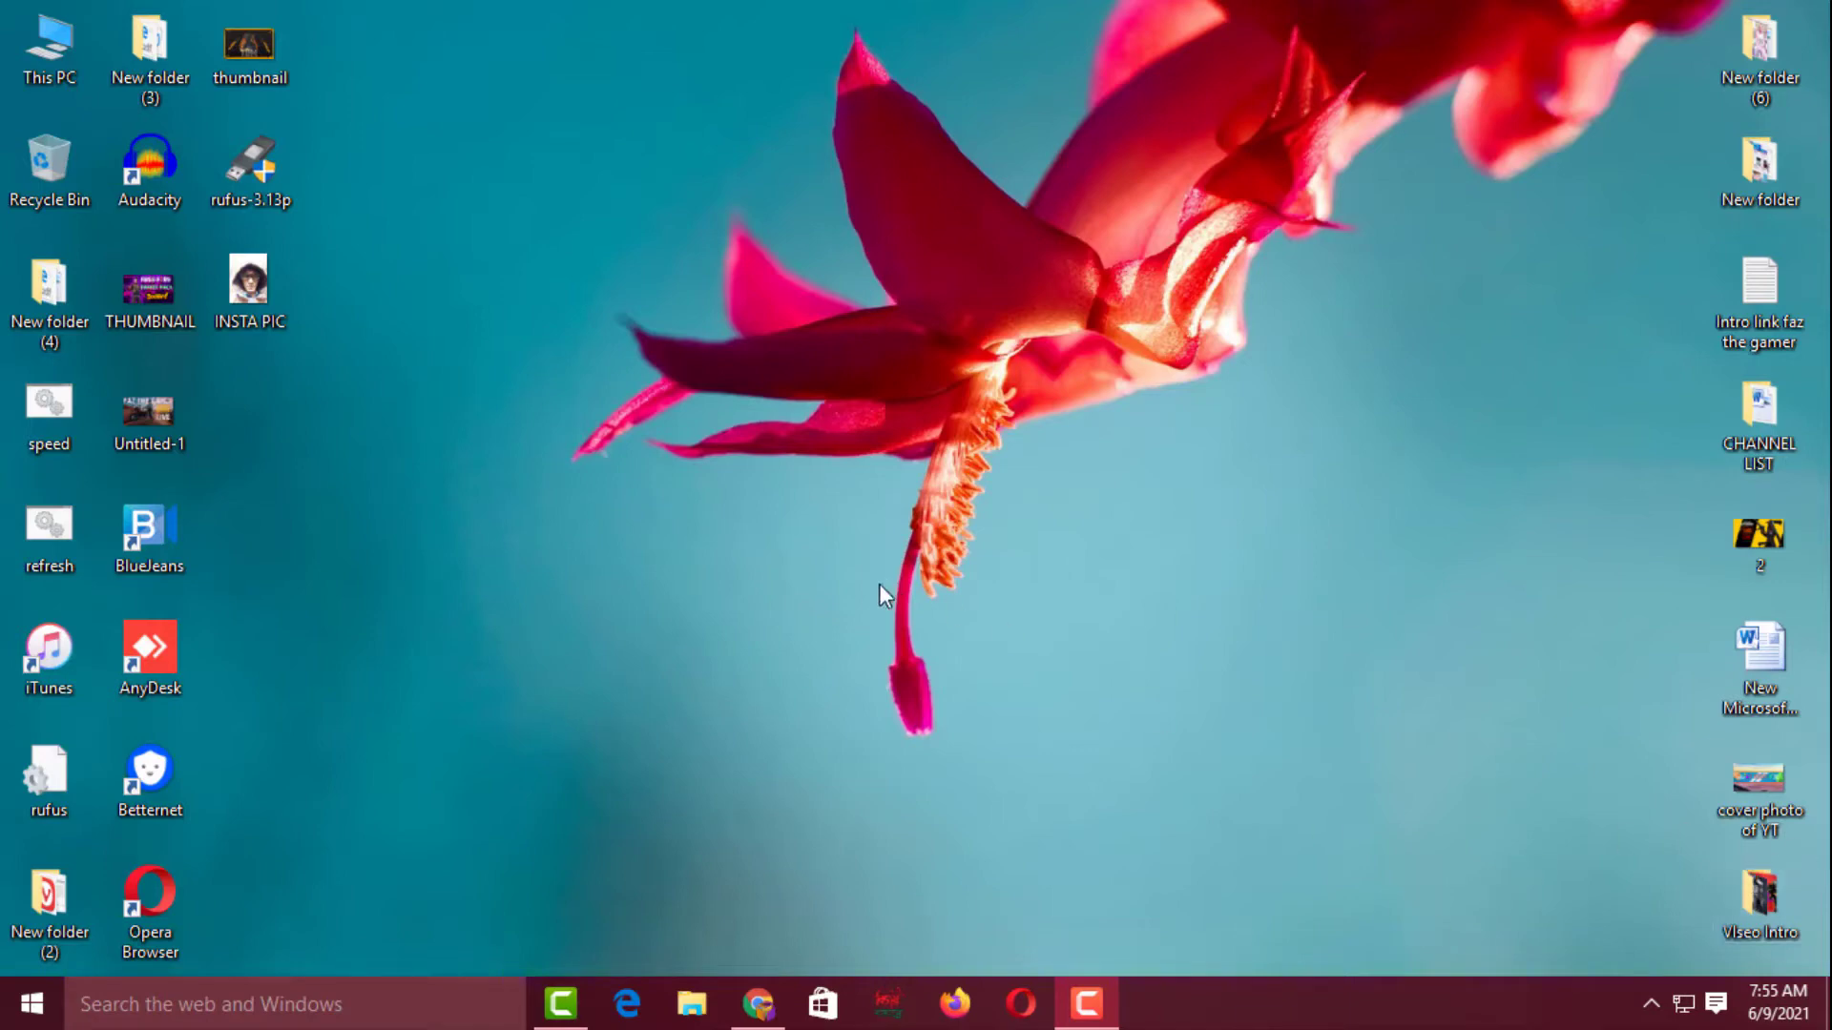
Step: Return to the Chrome window showing the Facebook home news feed
left_click(759, 1004)
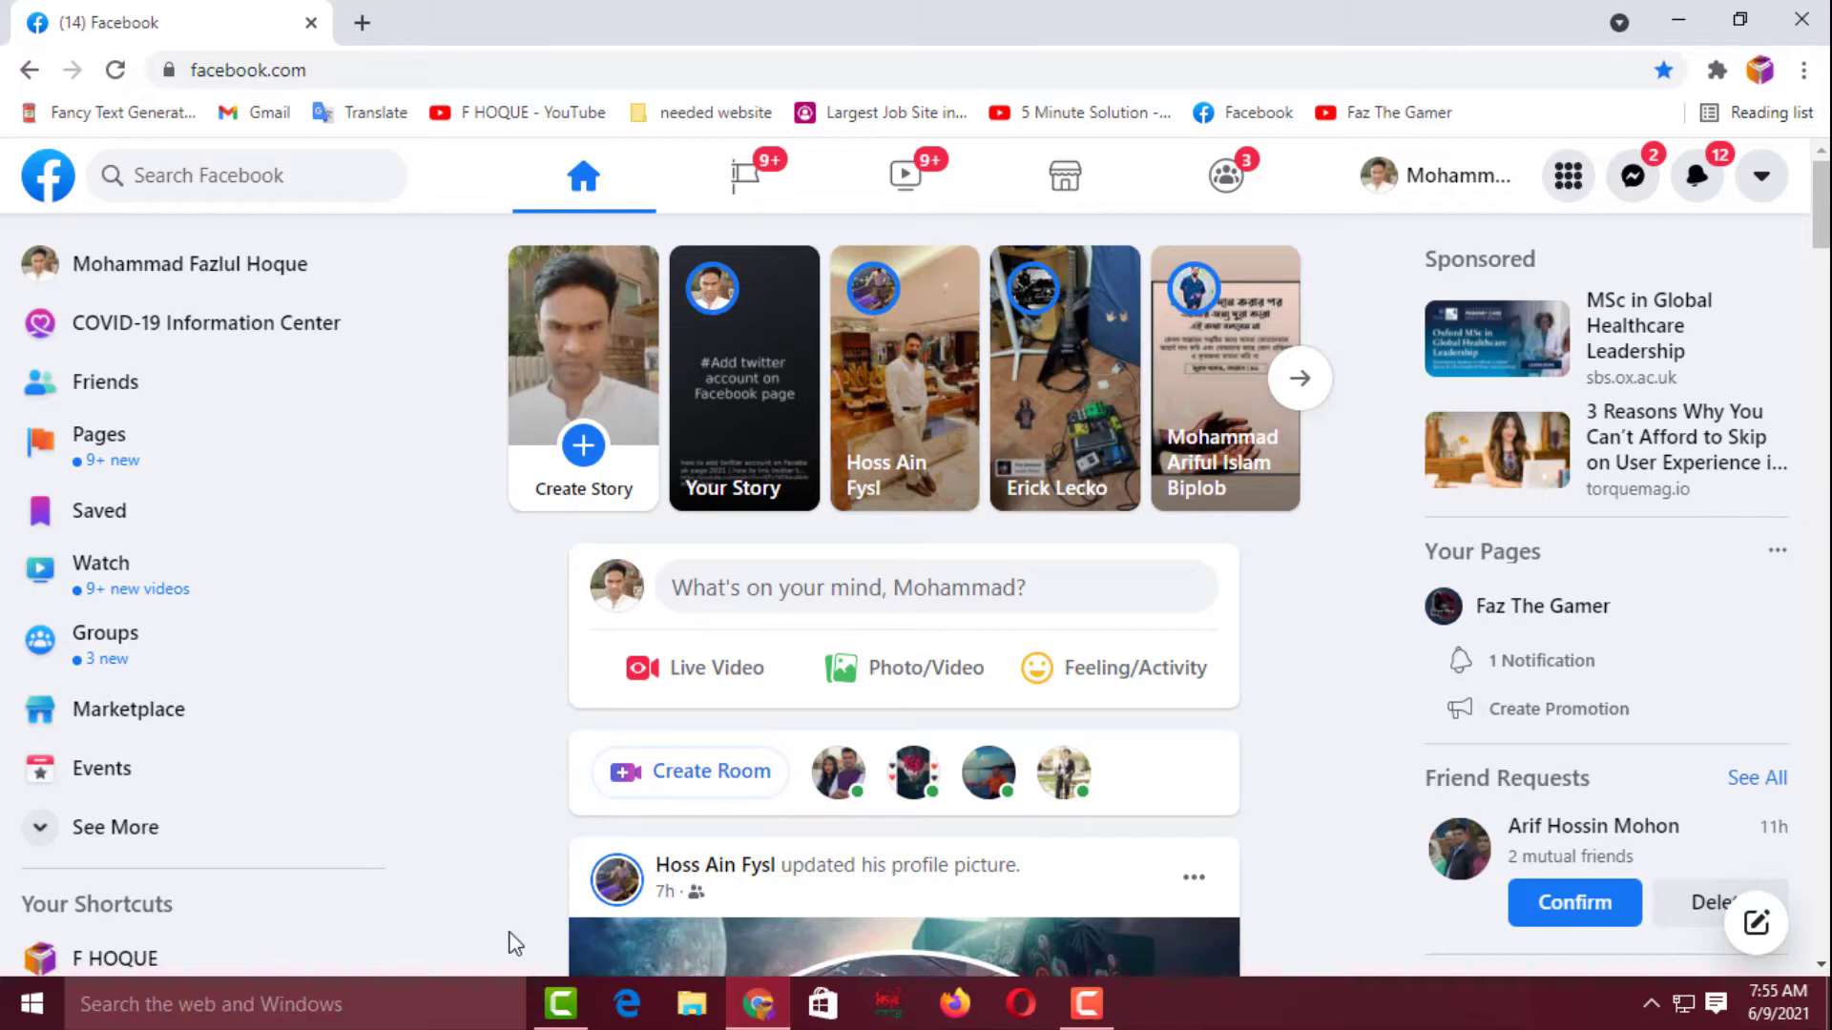
scroll(225, 824, "down", 2)
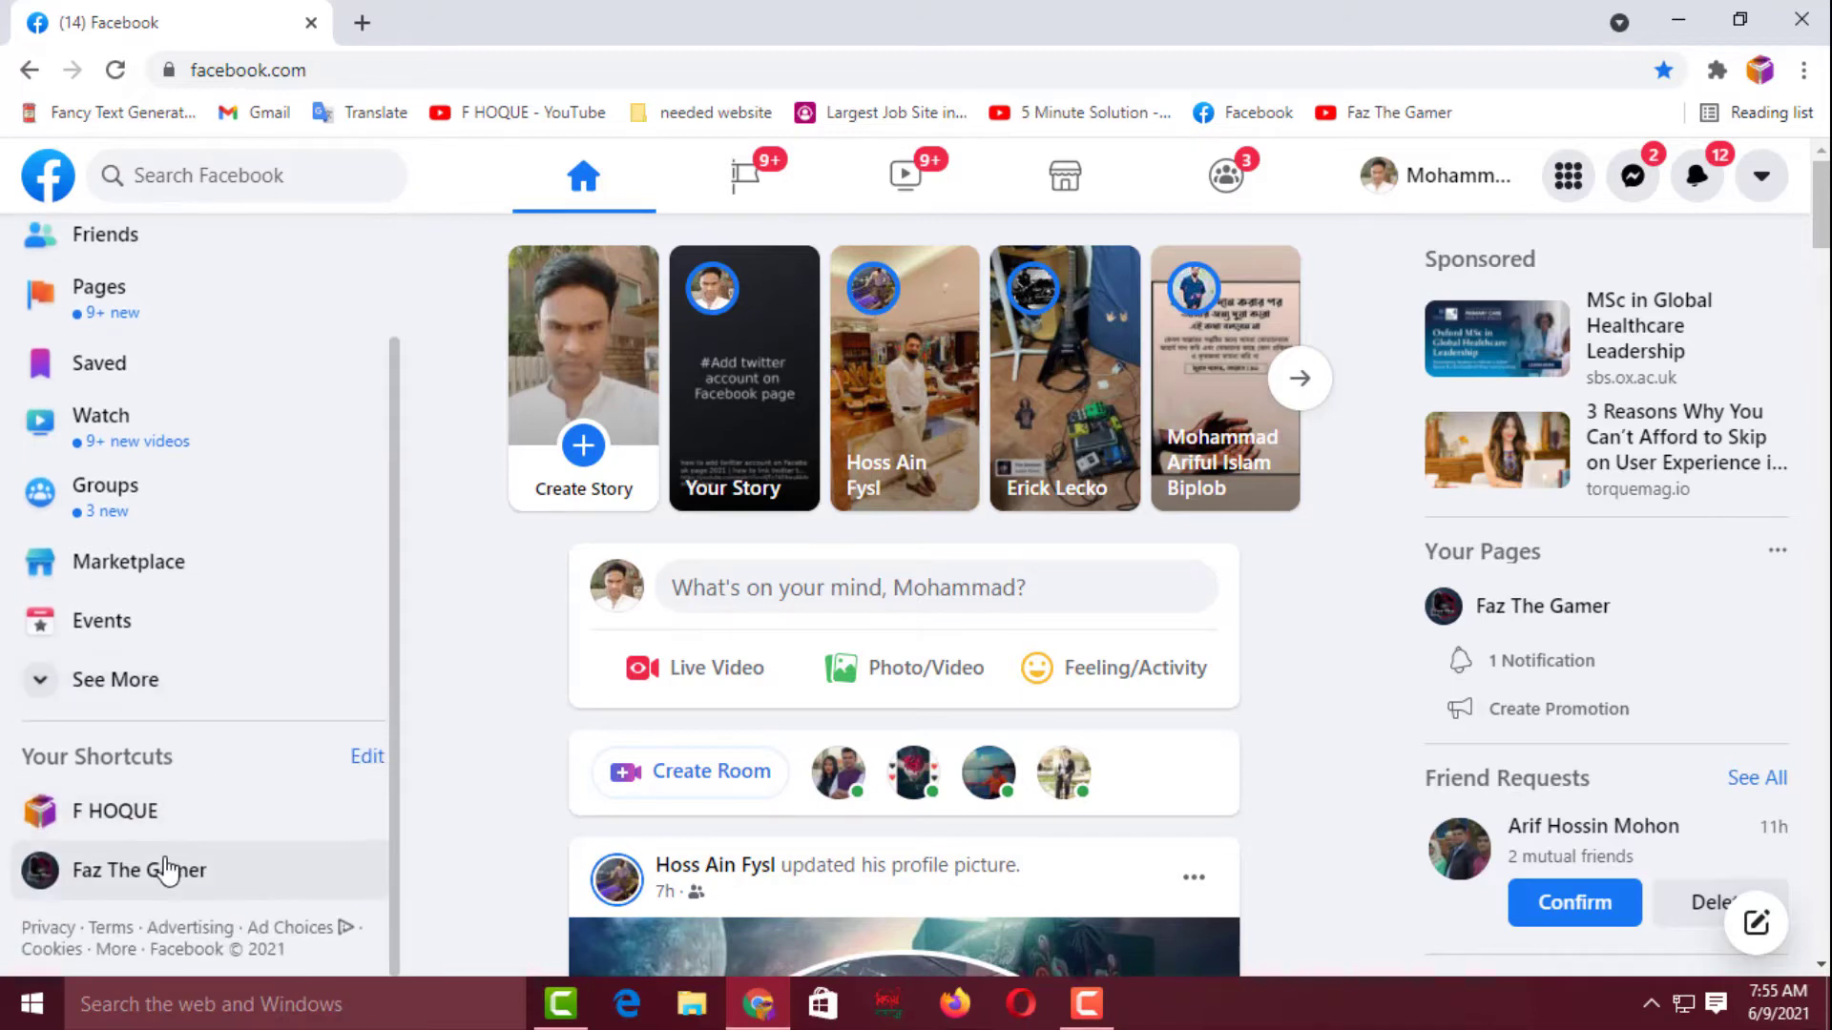
scroll(224, 813, "up", 3)
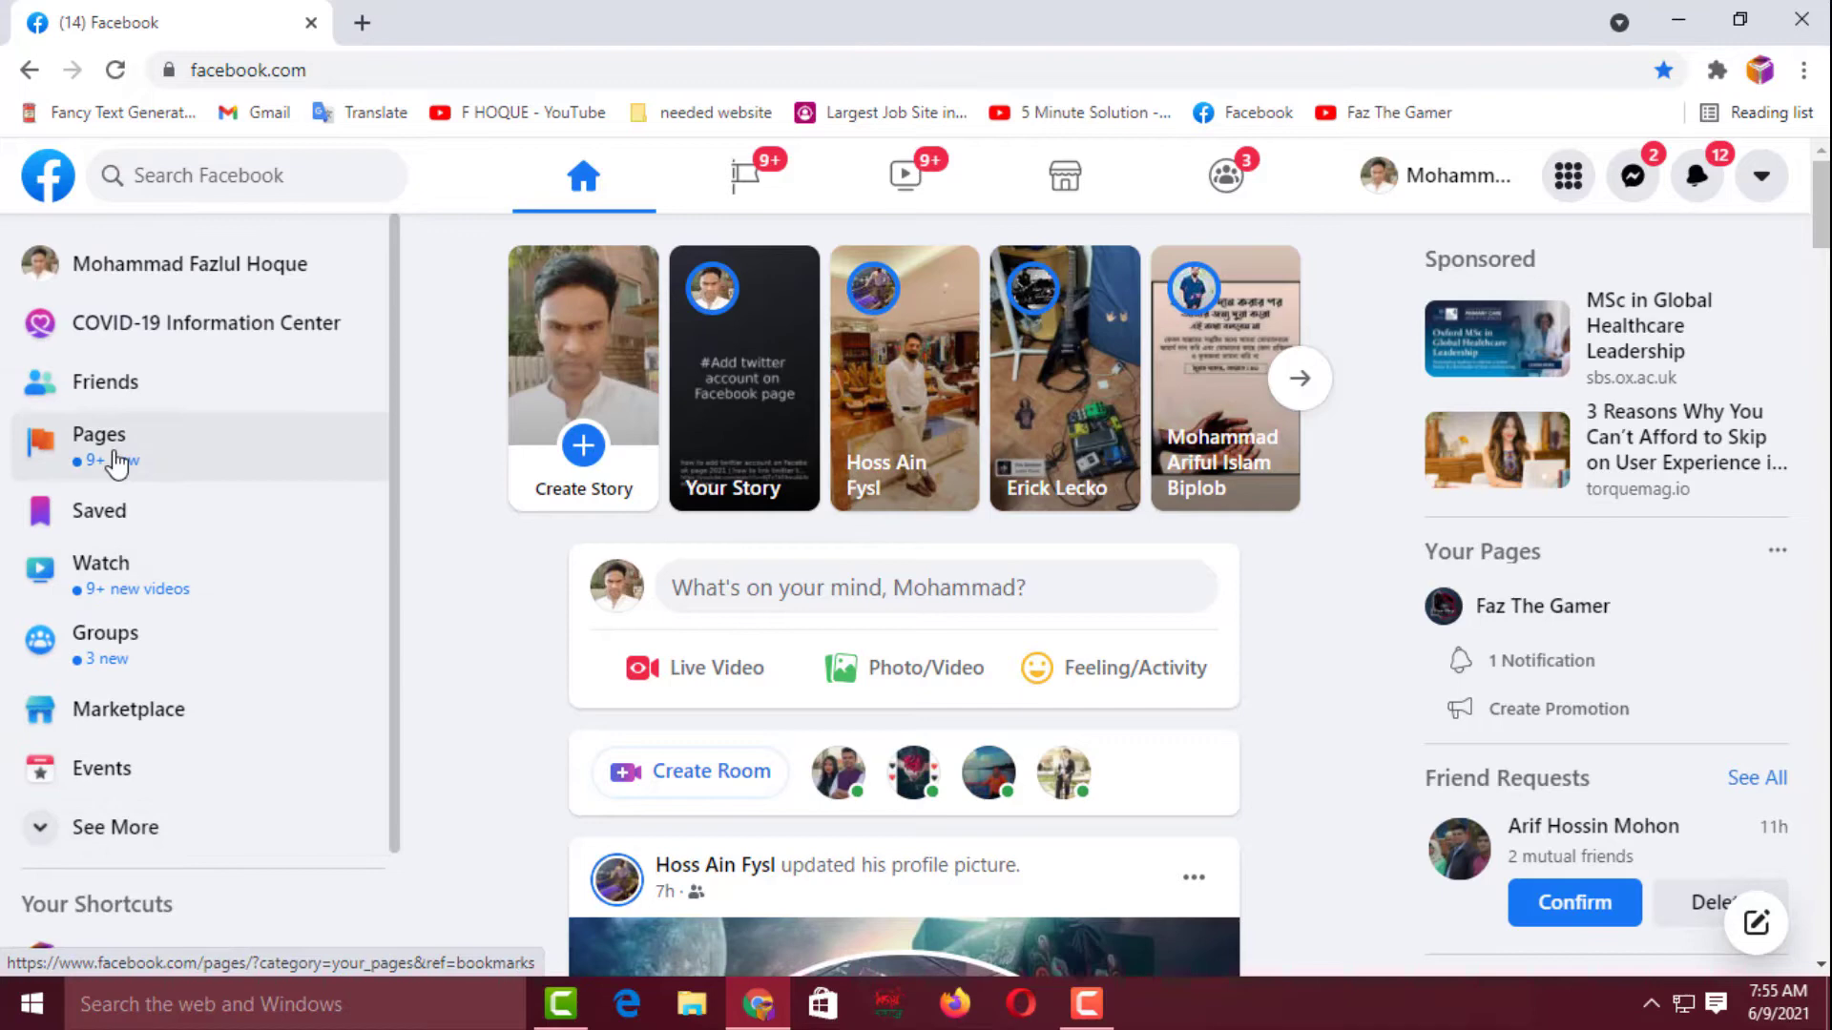
Step: Show Pages You Manage, listing Faz The Gamer, F HOQUE and HAPPY LIFE
left_click(129, 437)
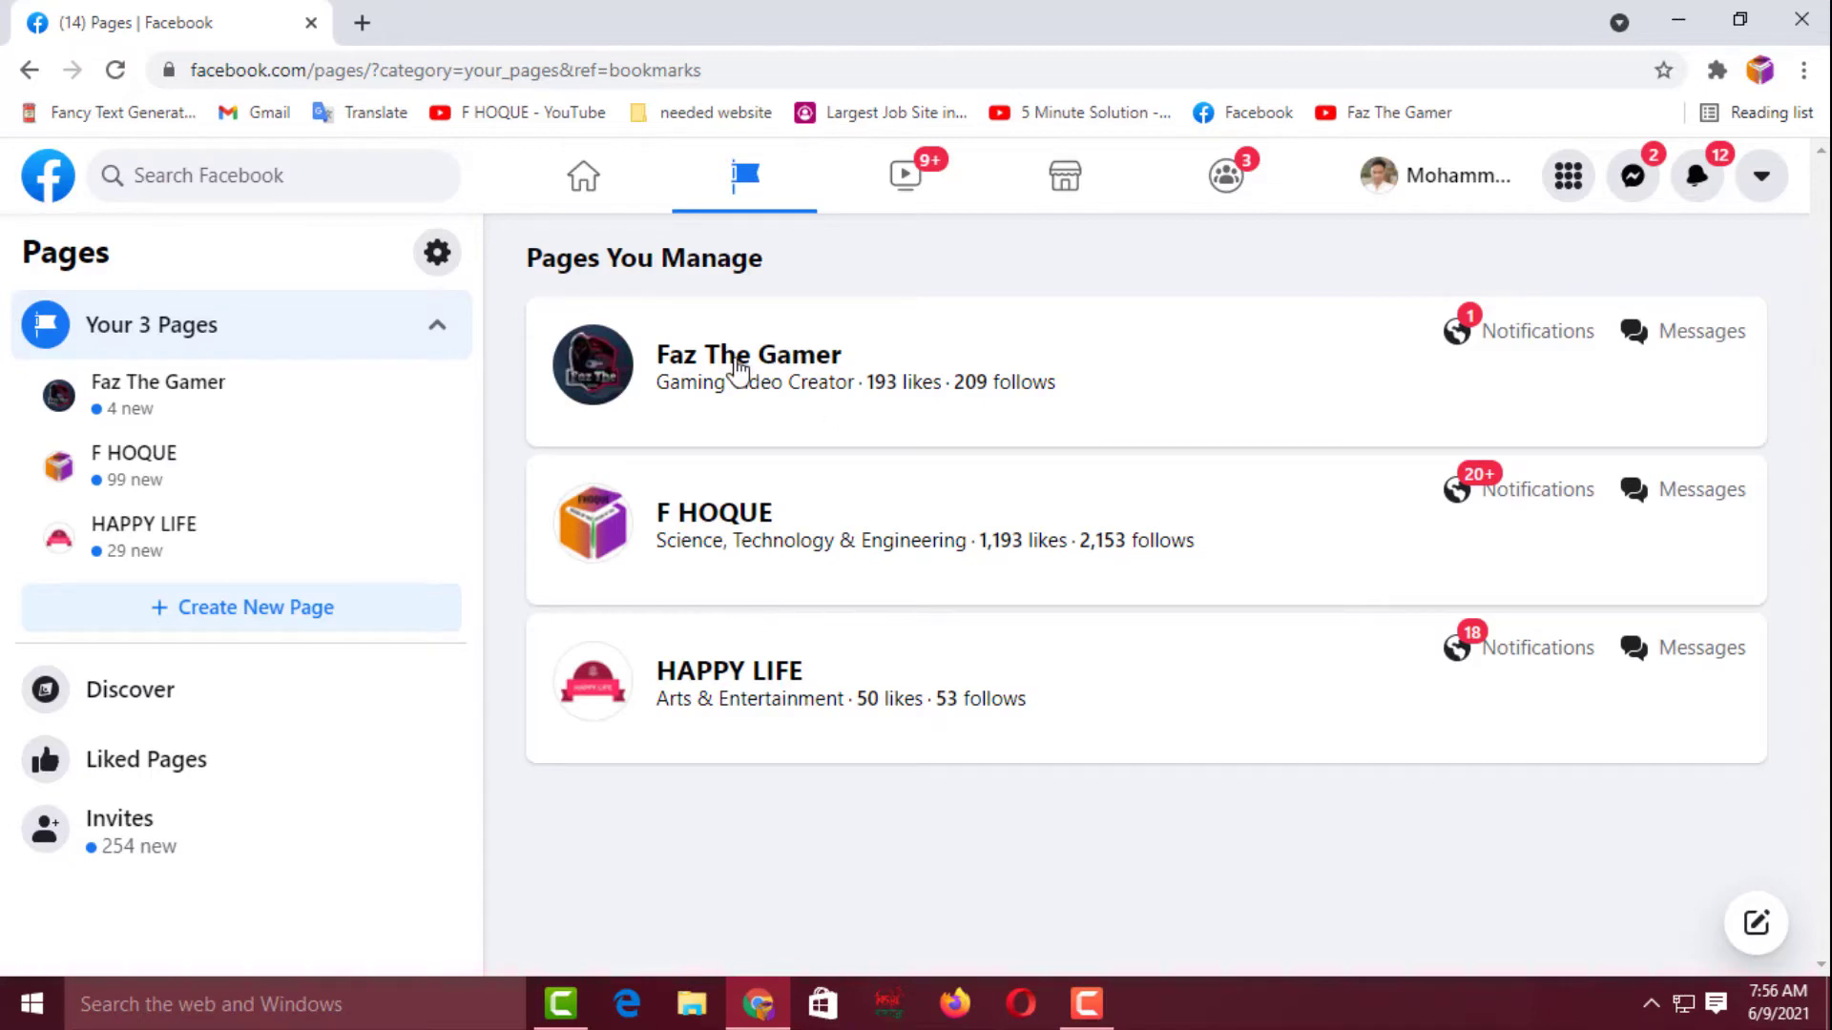
Step: Go to the Faz The Gamer page and expand its More tabs
left_click(739, 362)
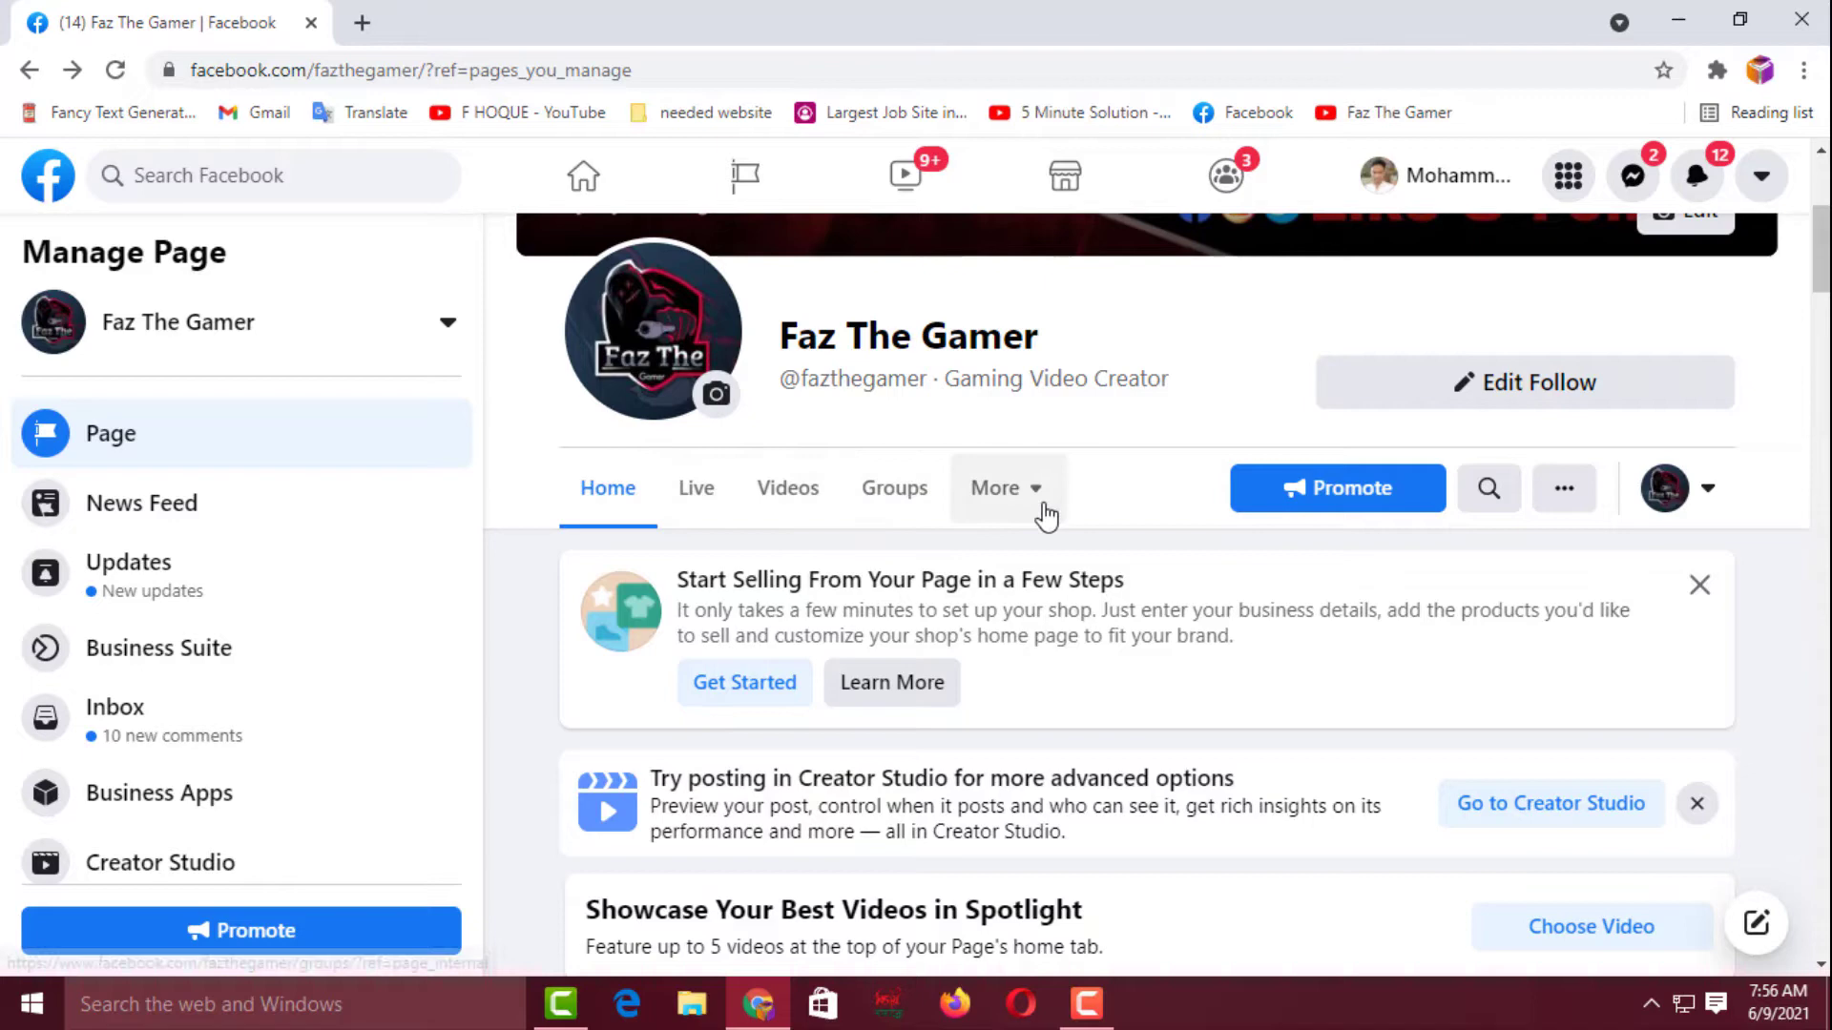
left_click(1034, 491)
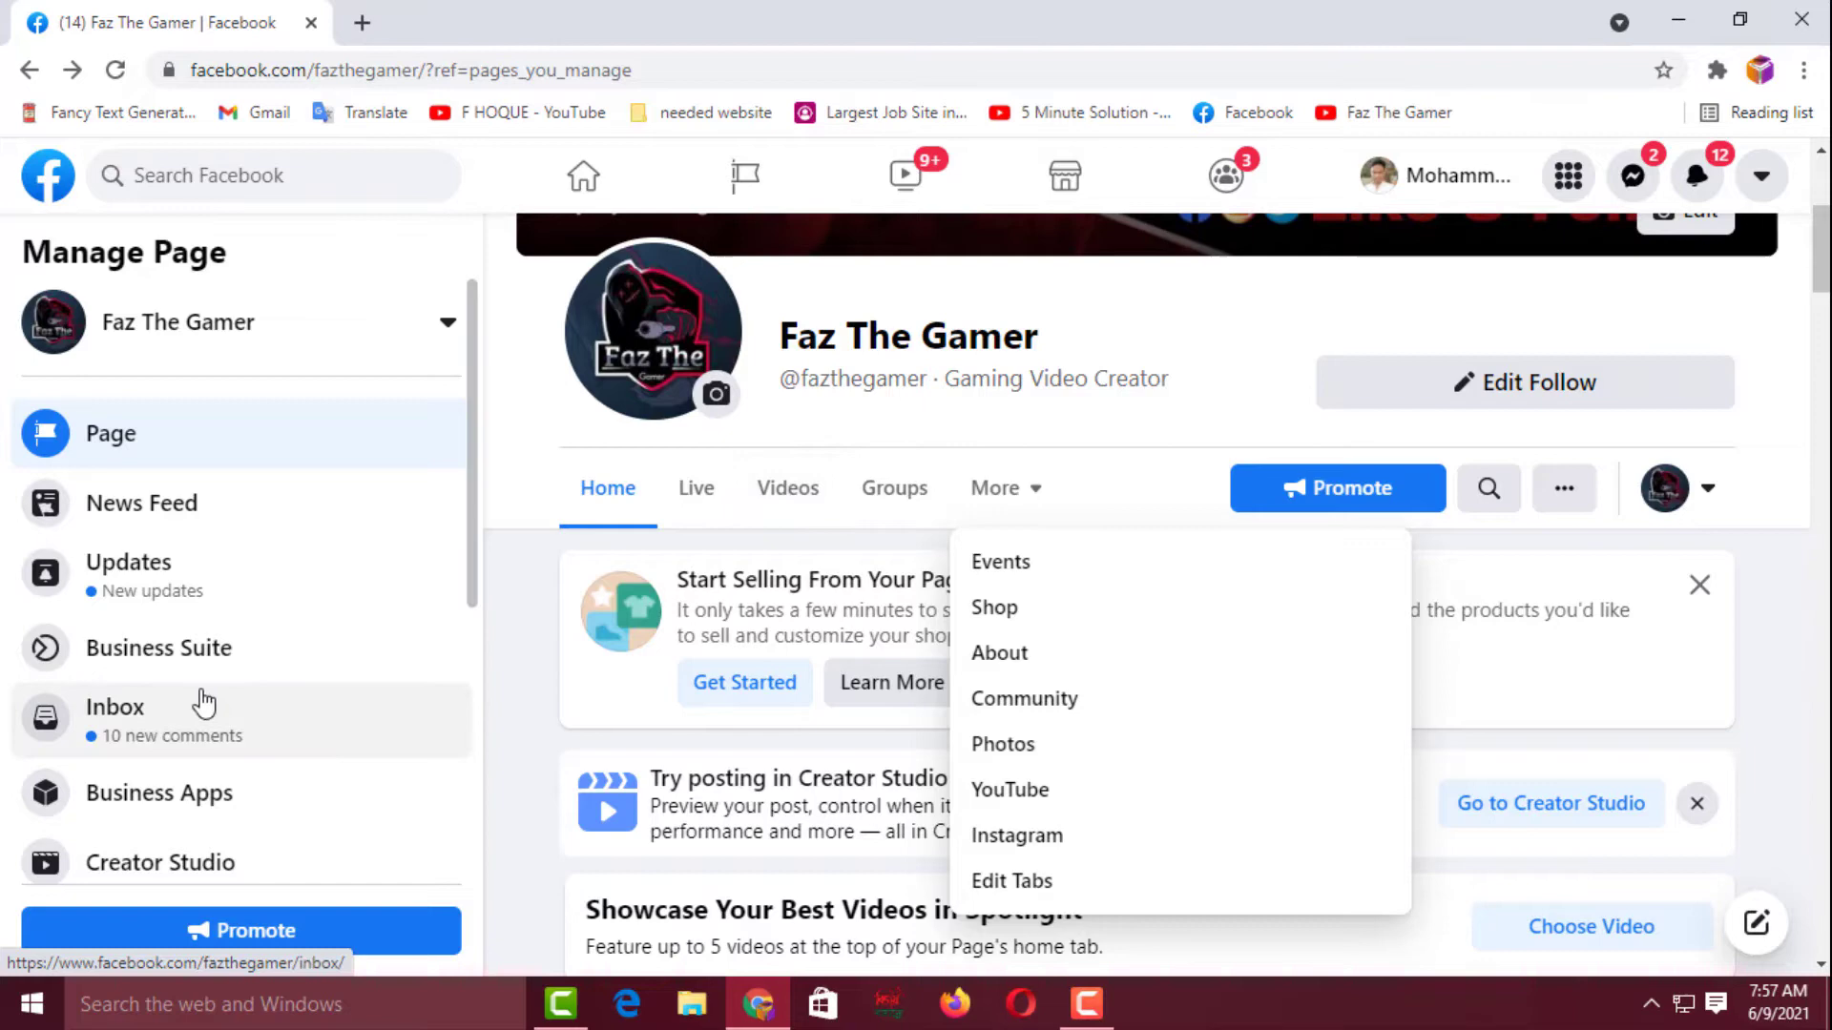
scroll(205, 704, "down", 4)
Step: Show Faz The Gamer's Templates and Tabs settings, with Video Page as the current template
left_click(128, 849)
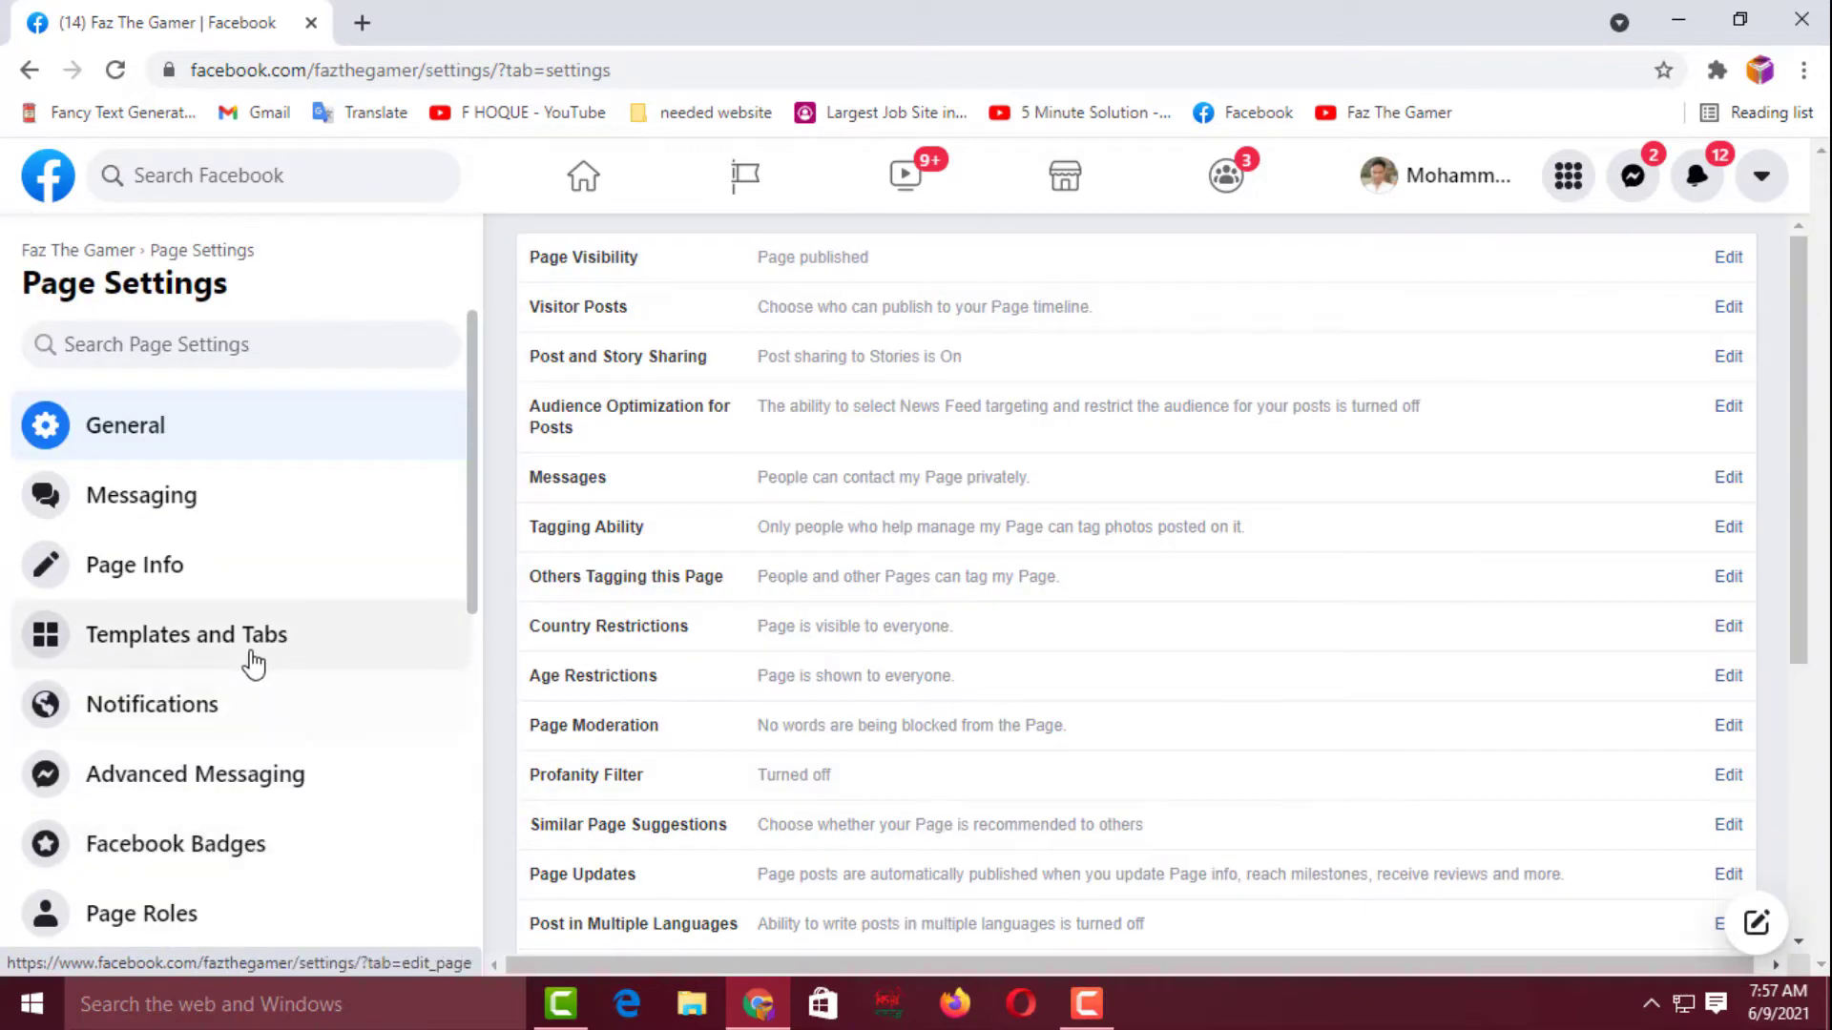
left_click(300, 638)
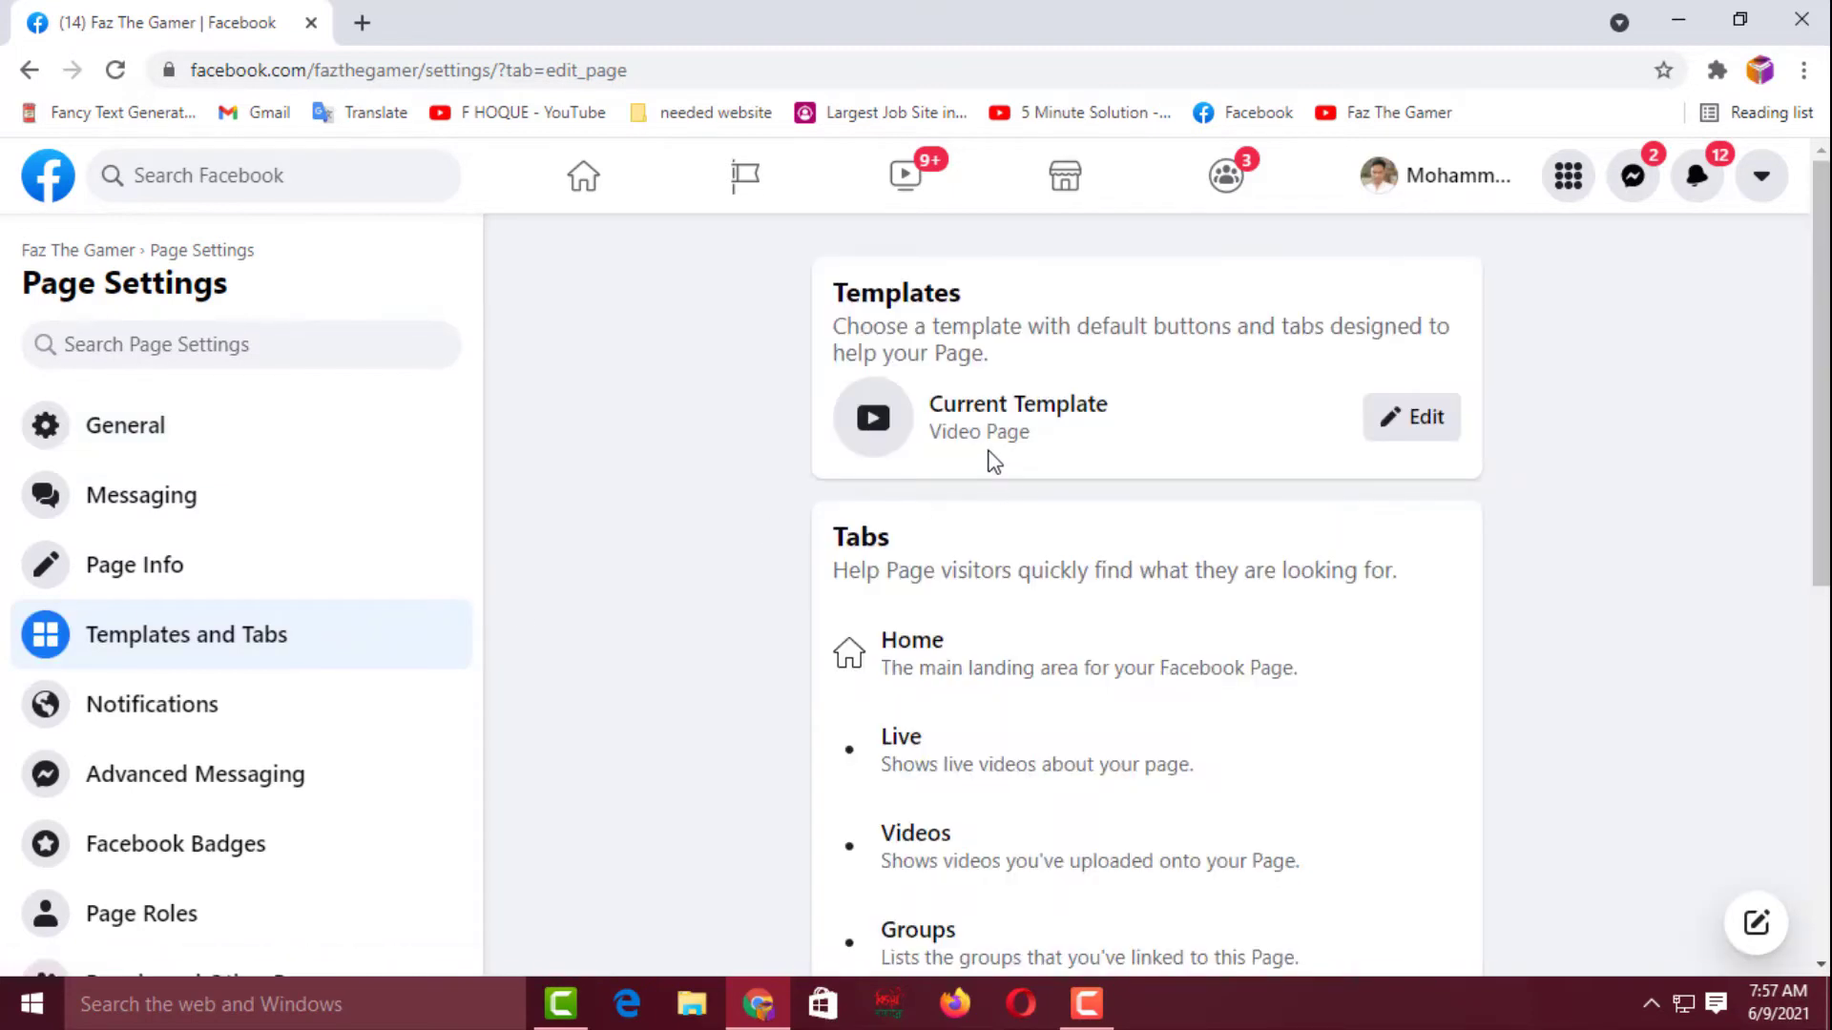
scroll(1289, 573, "down", 1)
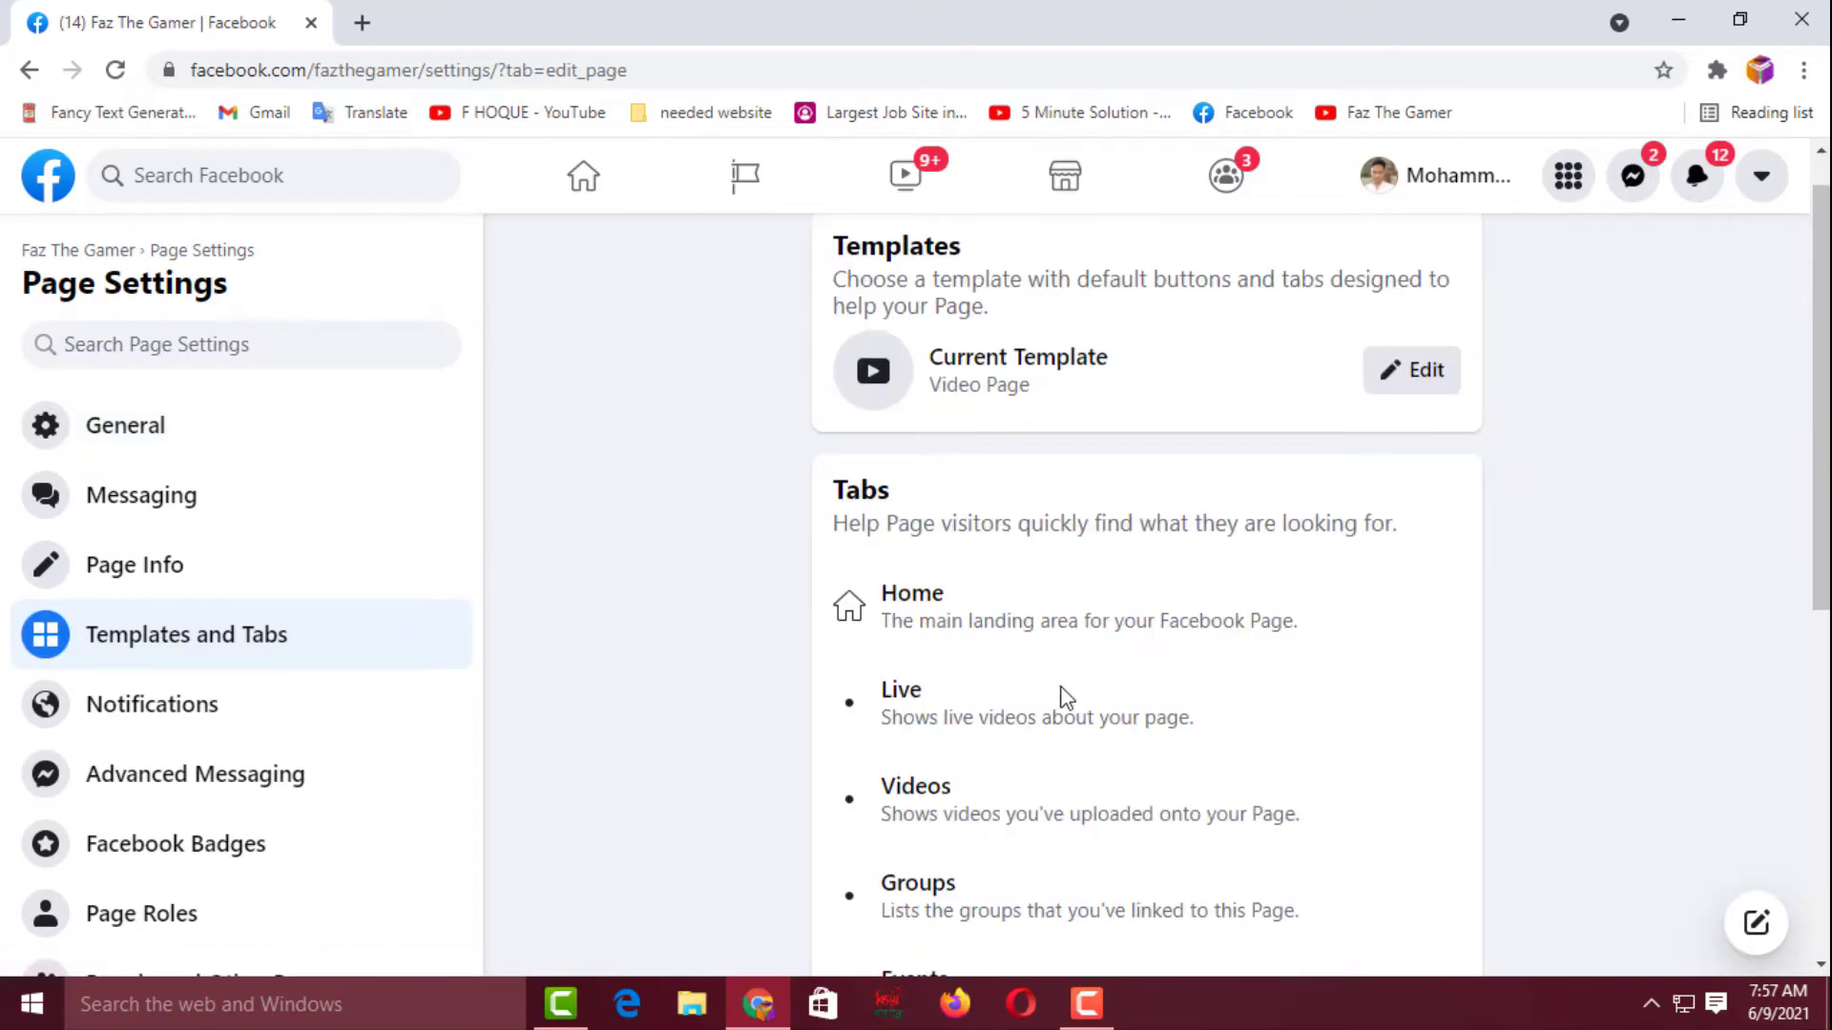
scroll(1062, 698, "down", 2)
left_click_drag(1000, 702, 1017, 508)
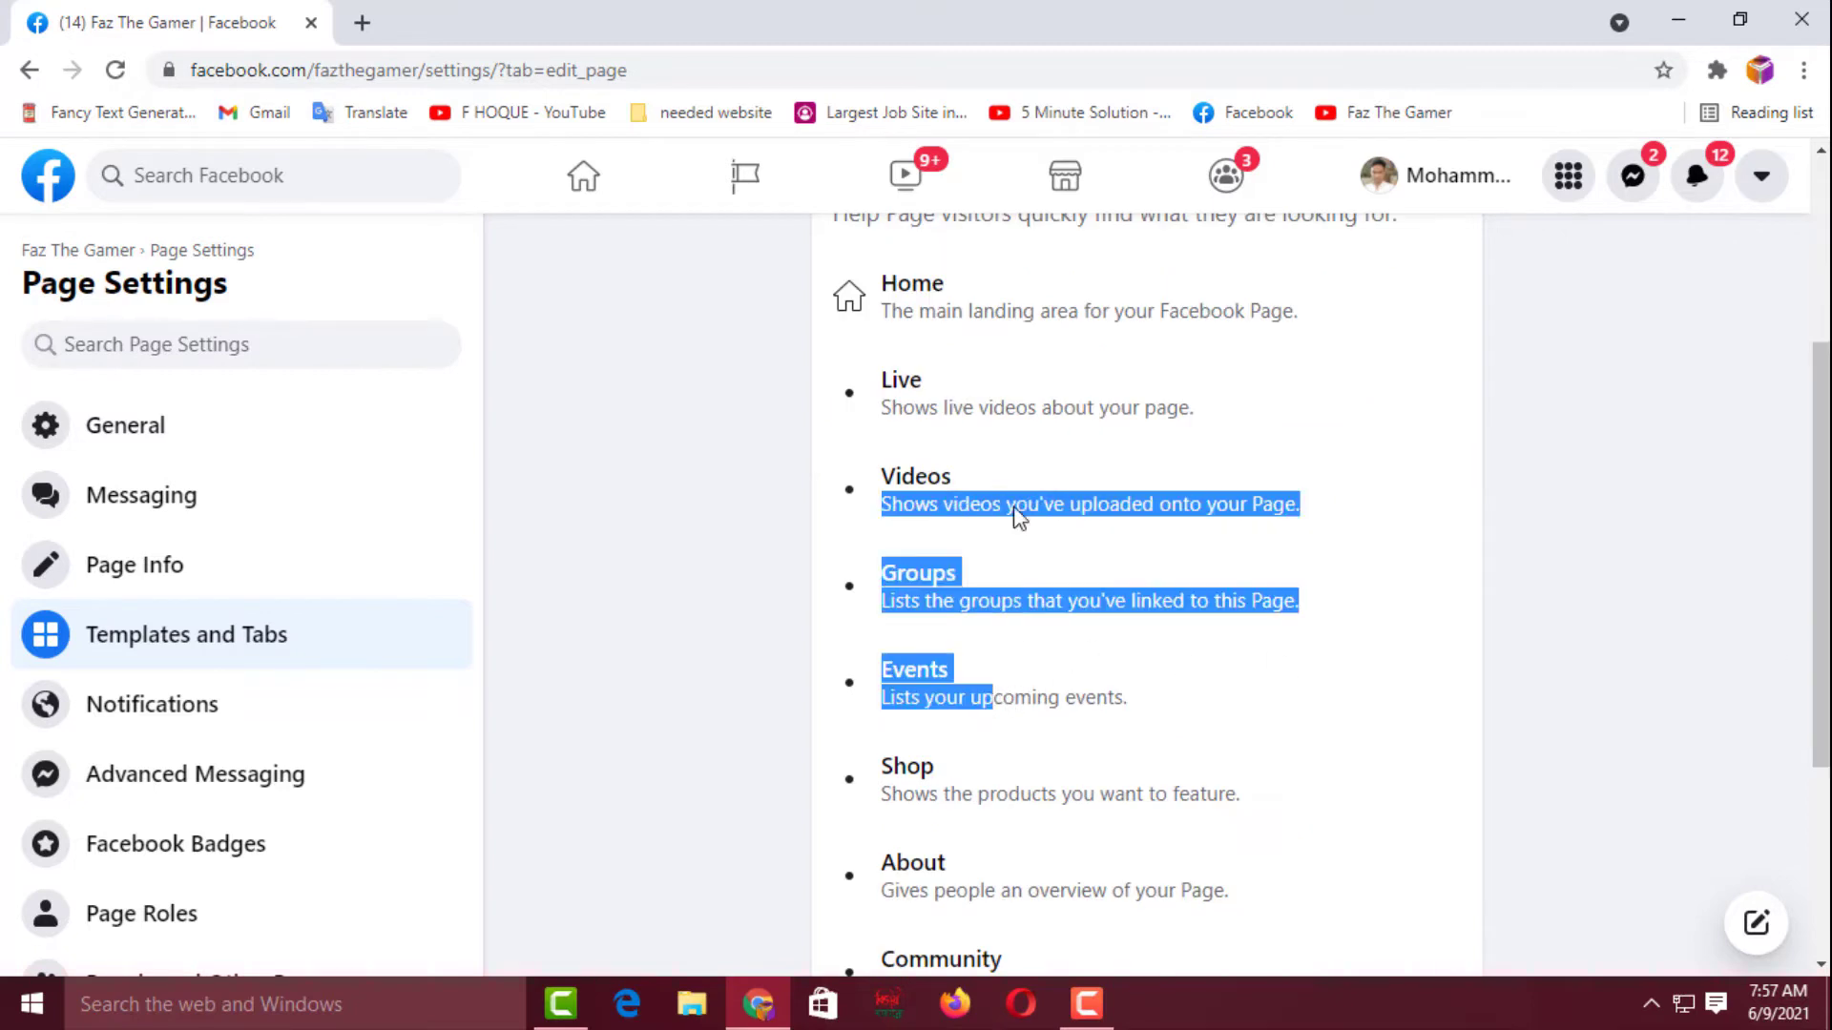
left_click(970, 697)
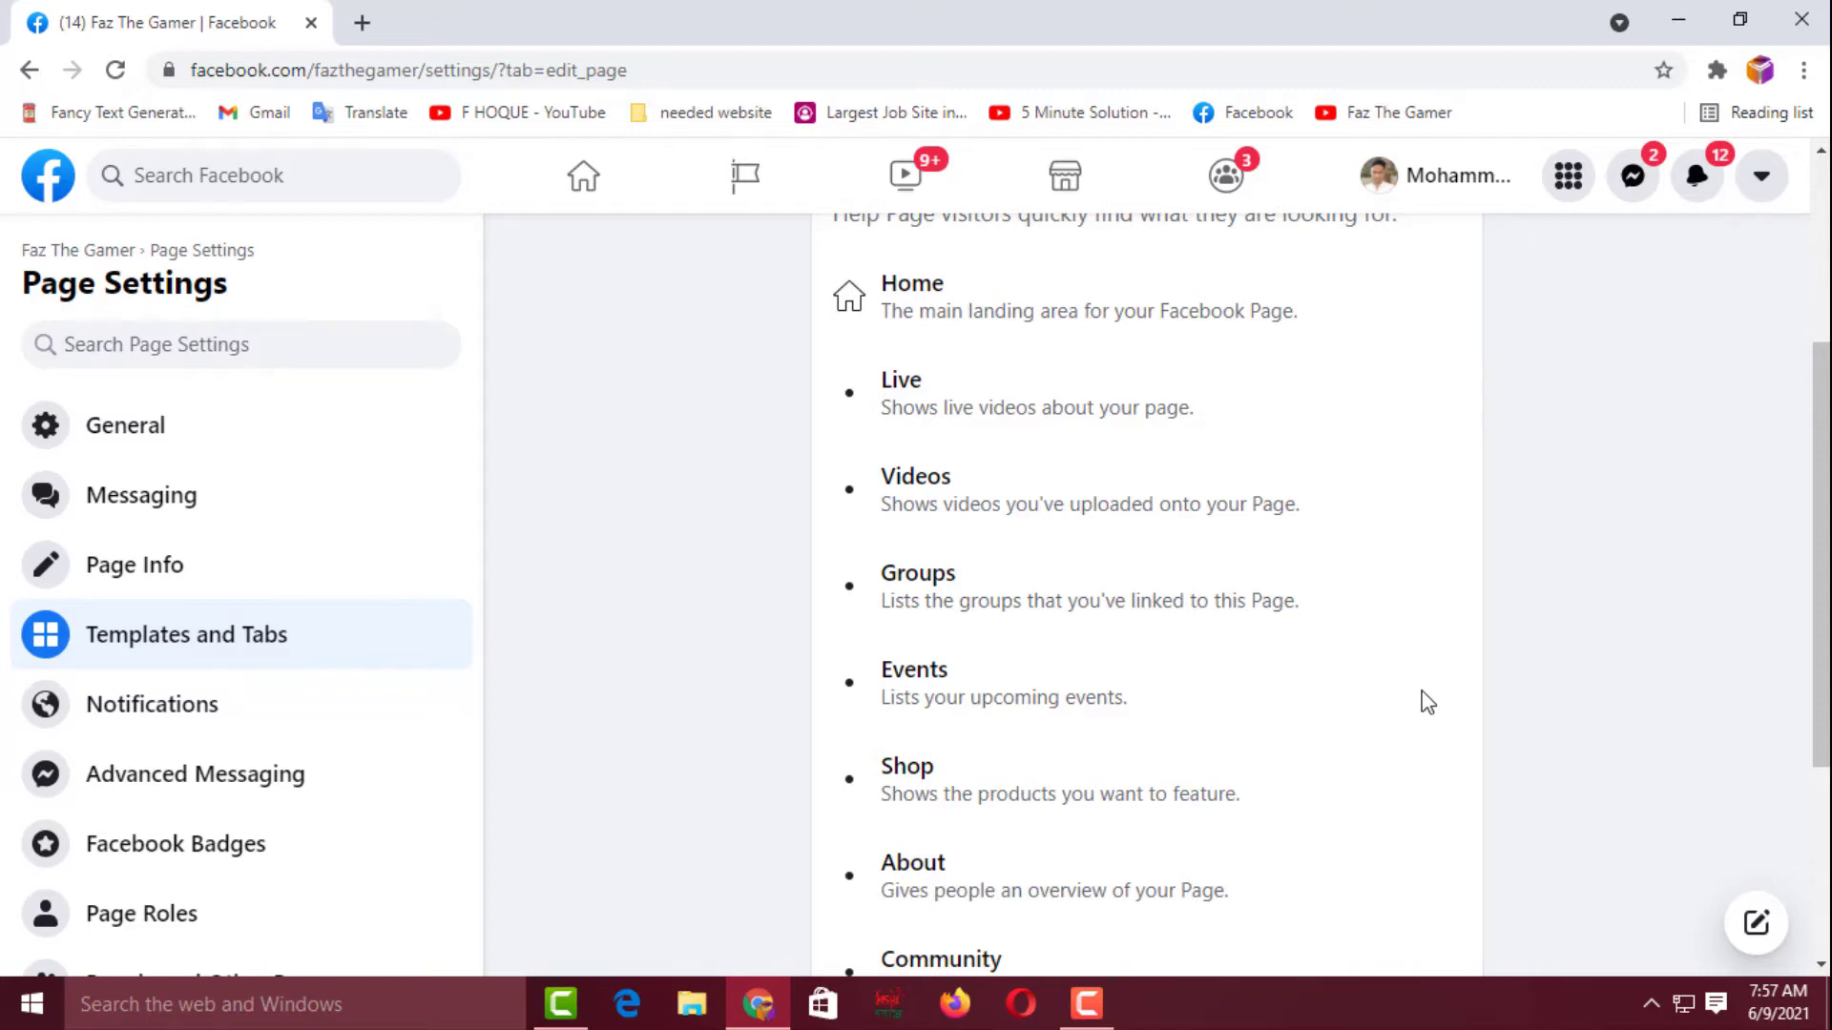
scroll(1425, 702, "up", 3)
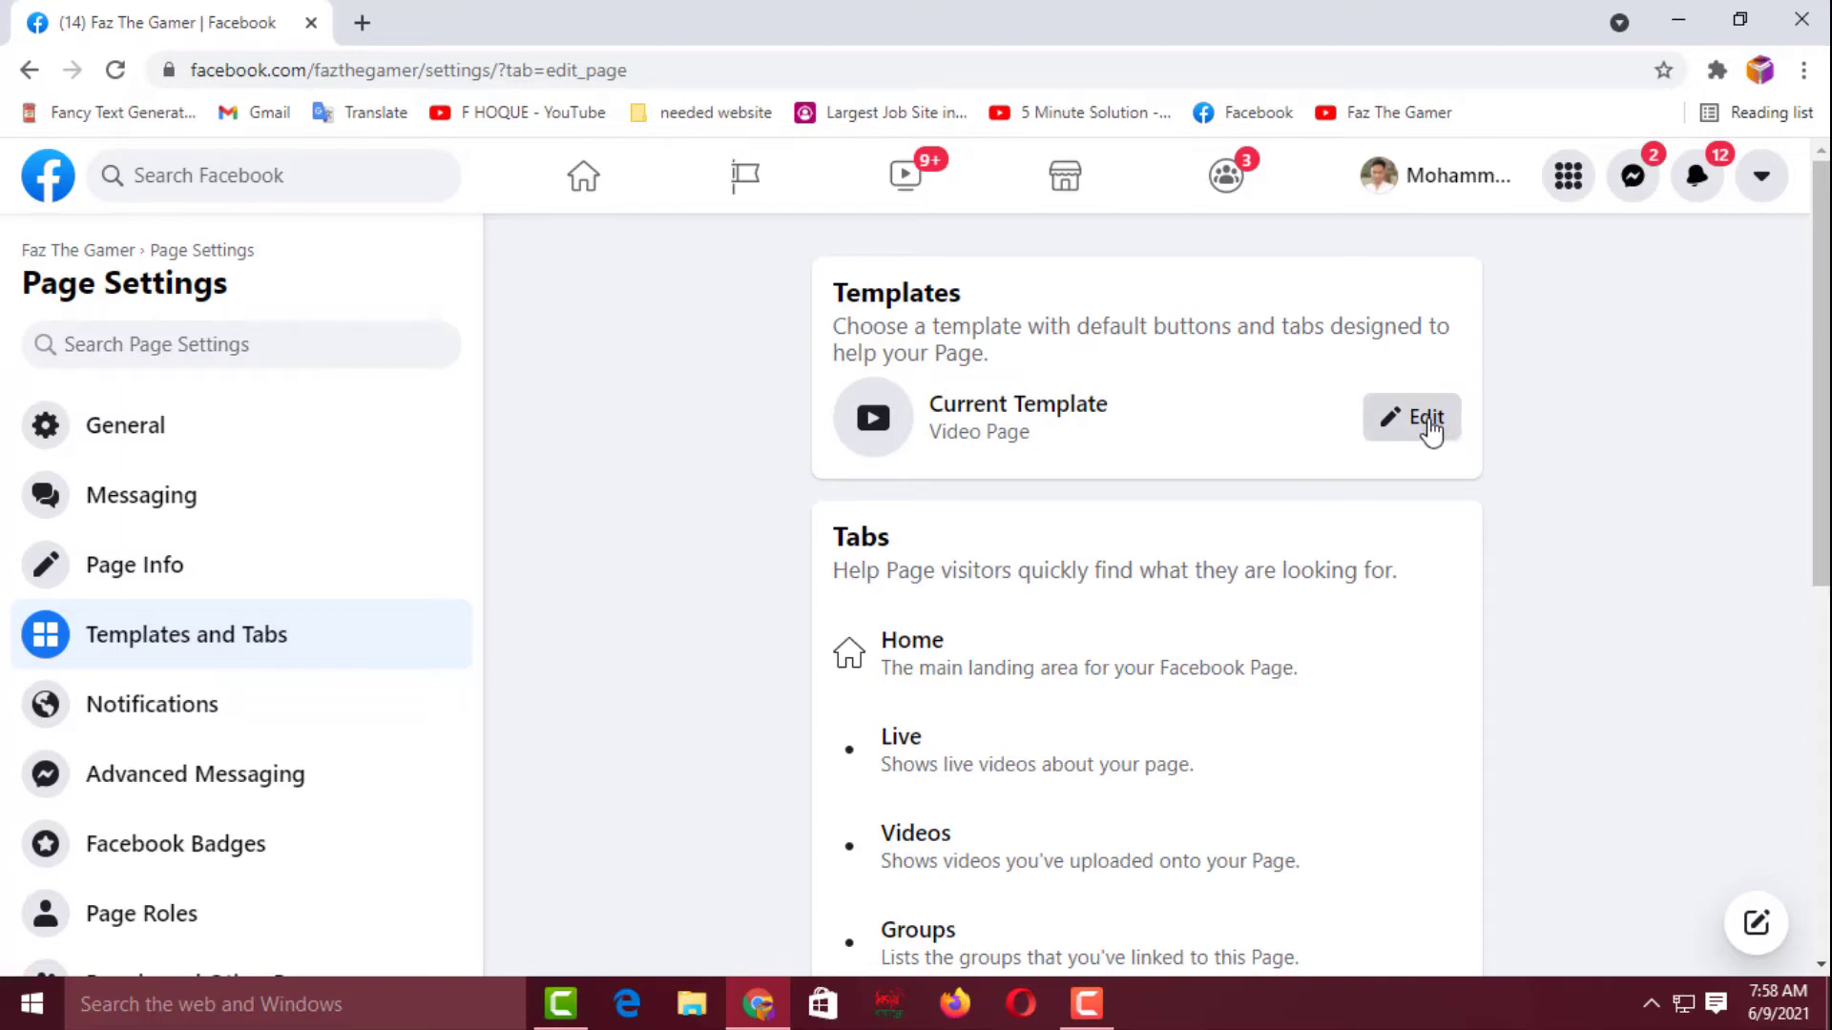
Step: Apply the Standard template, which switches on the Groups, Jobs and Events tabs
left_click(1428, 423)
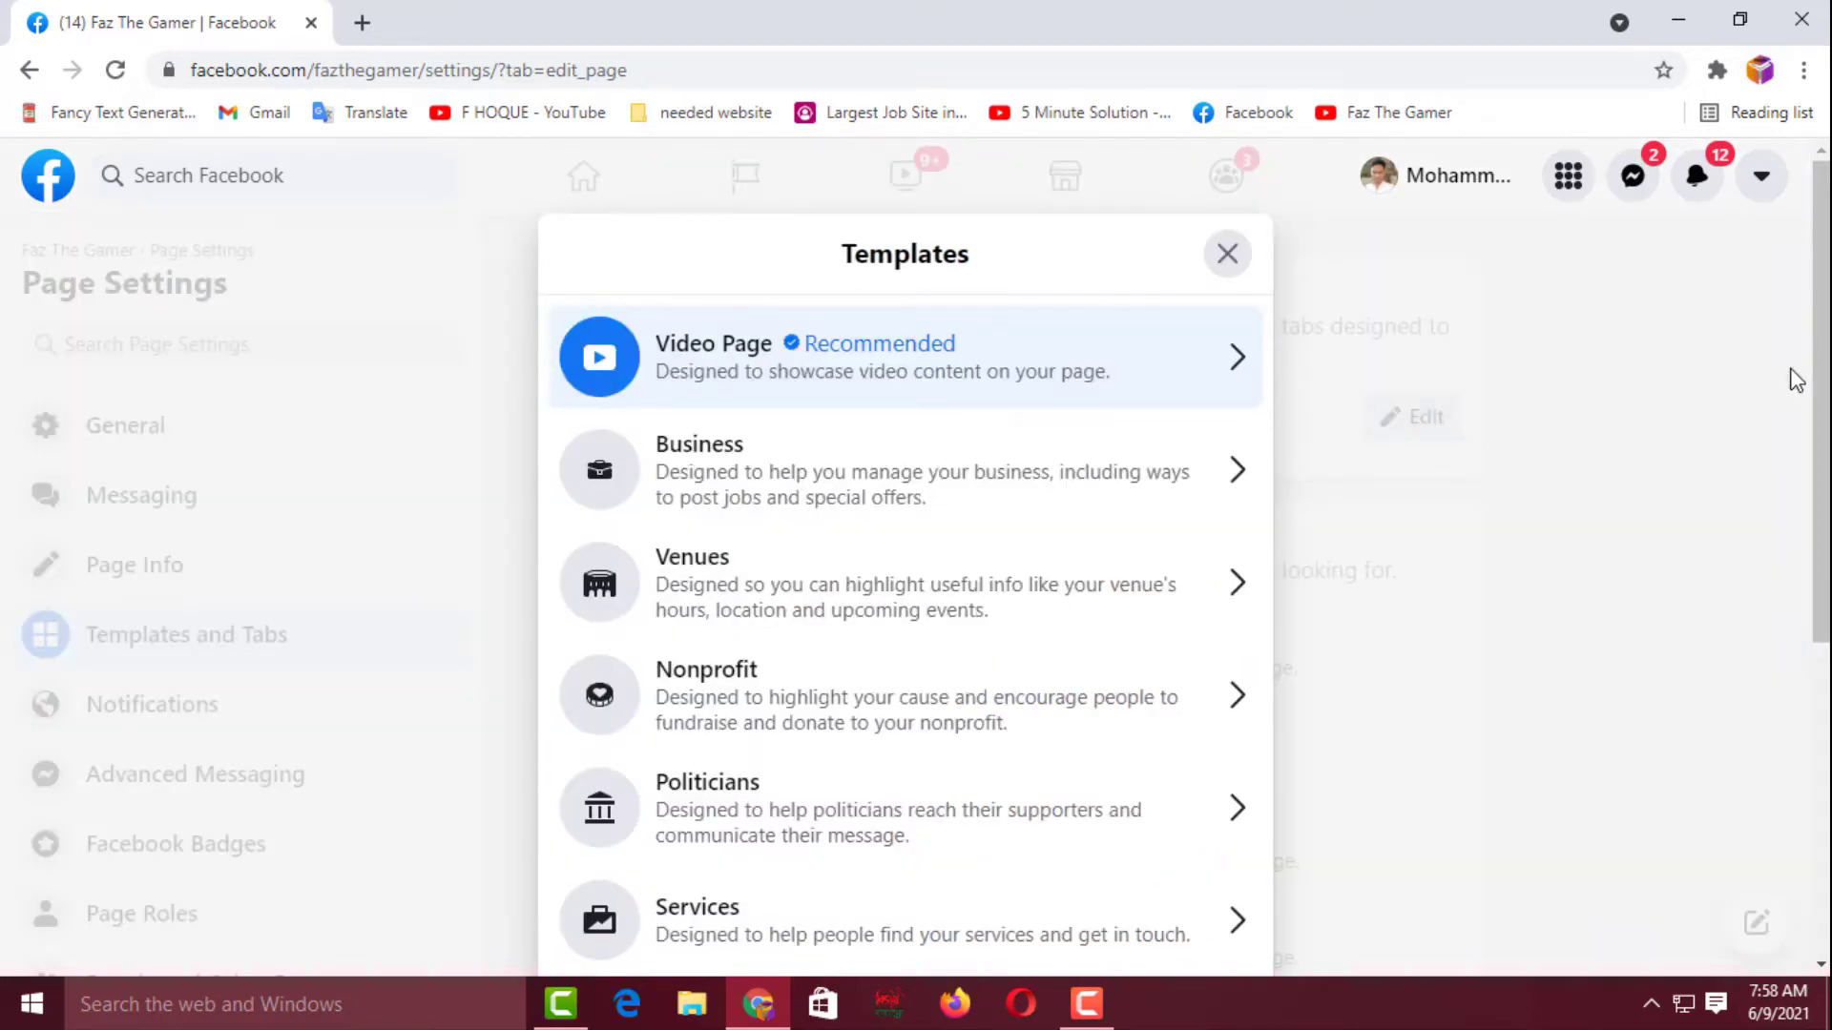
left_click_drag(1821, 386, 1807, 681)
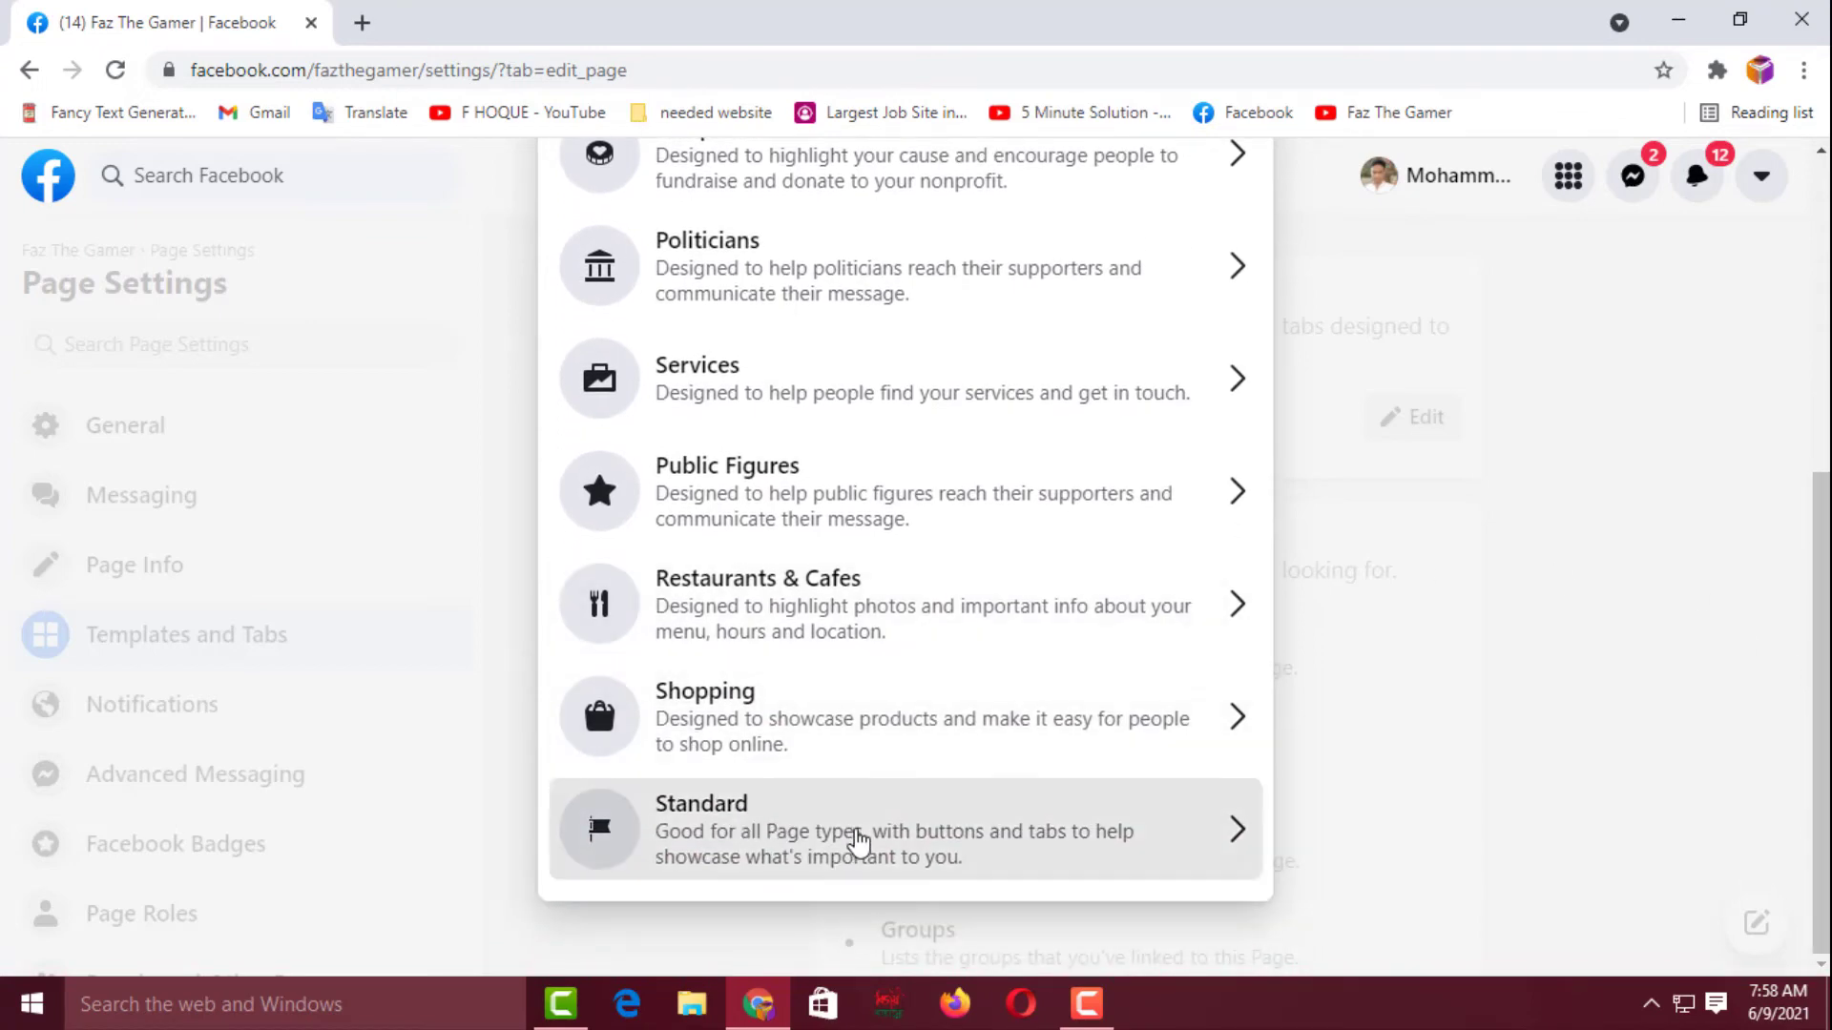
left_click(856, 839)
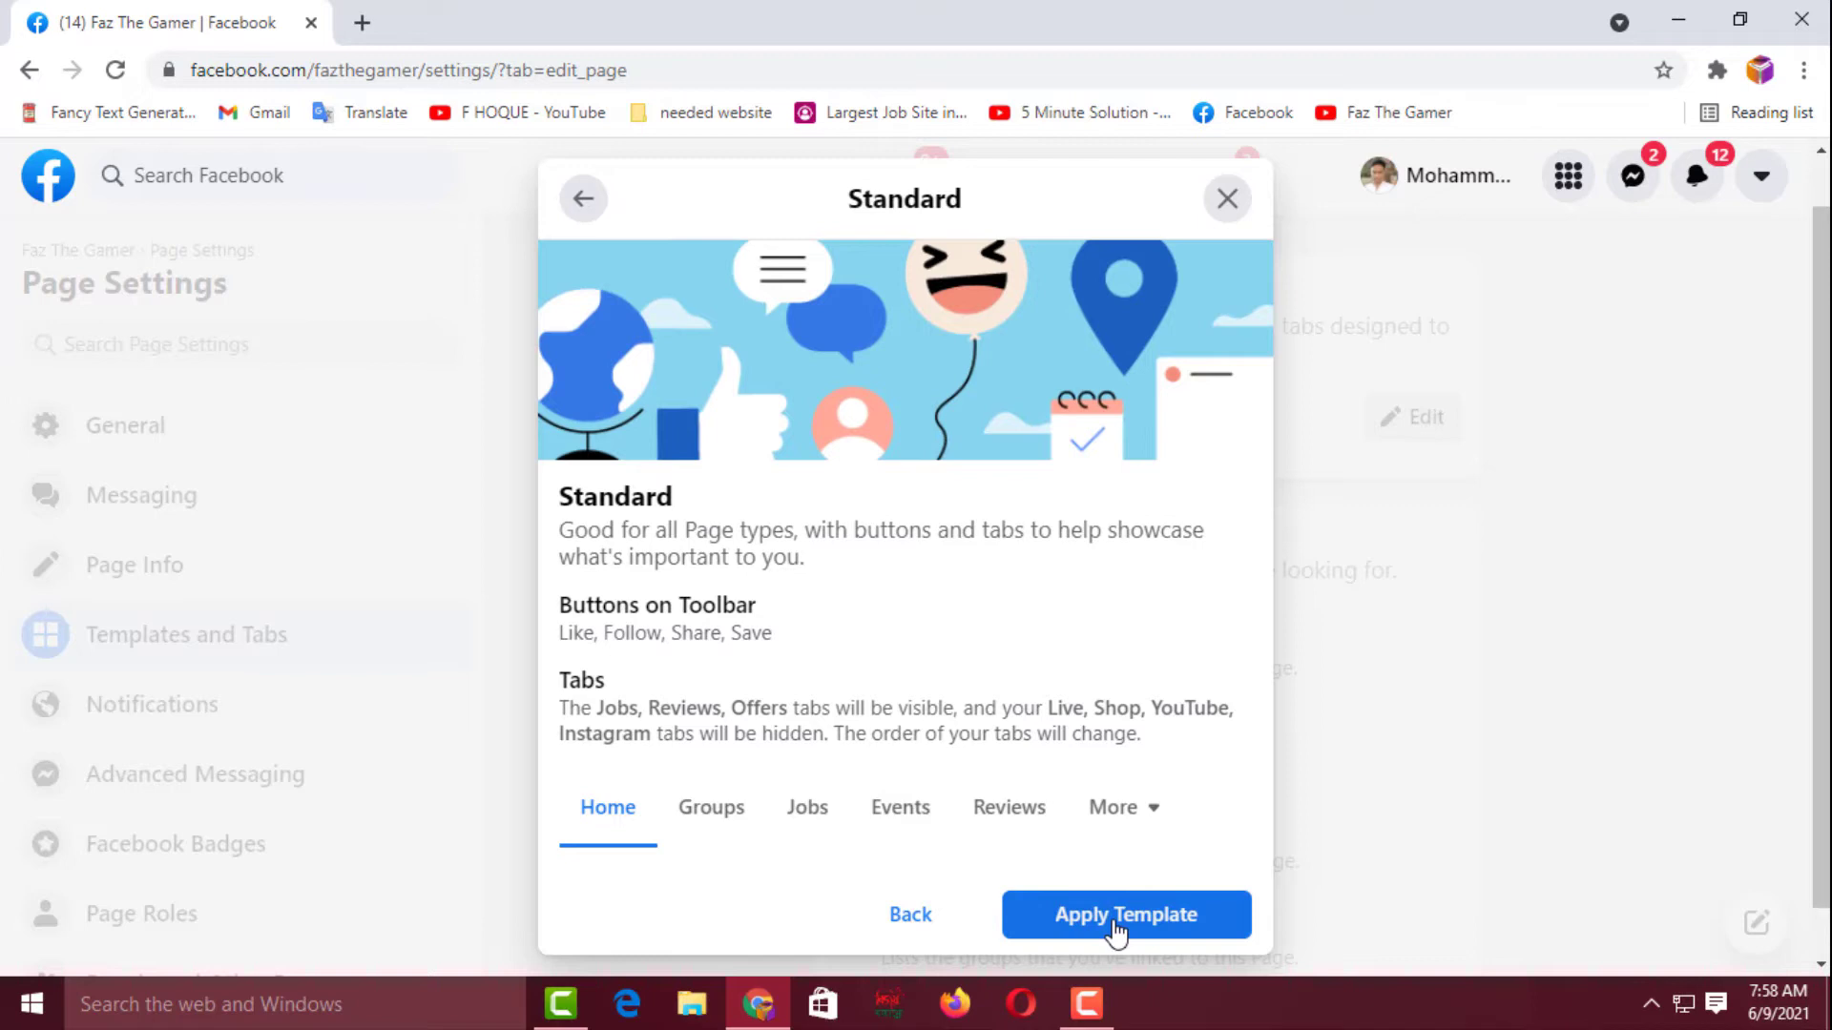
left_click(1125, 915)
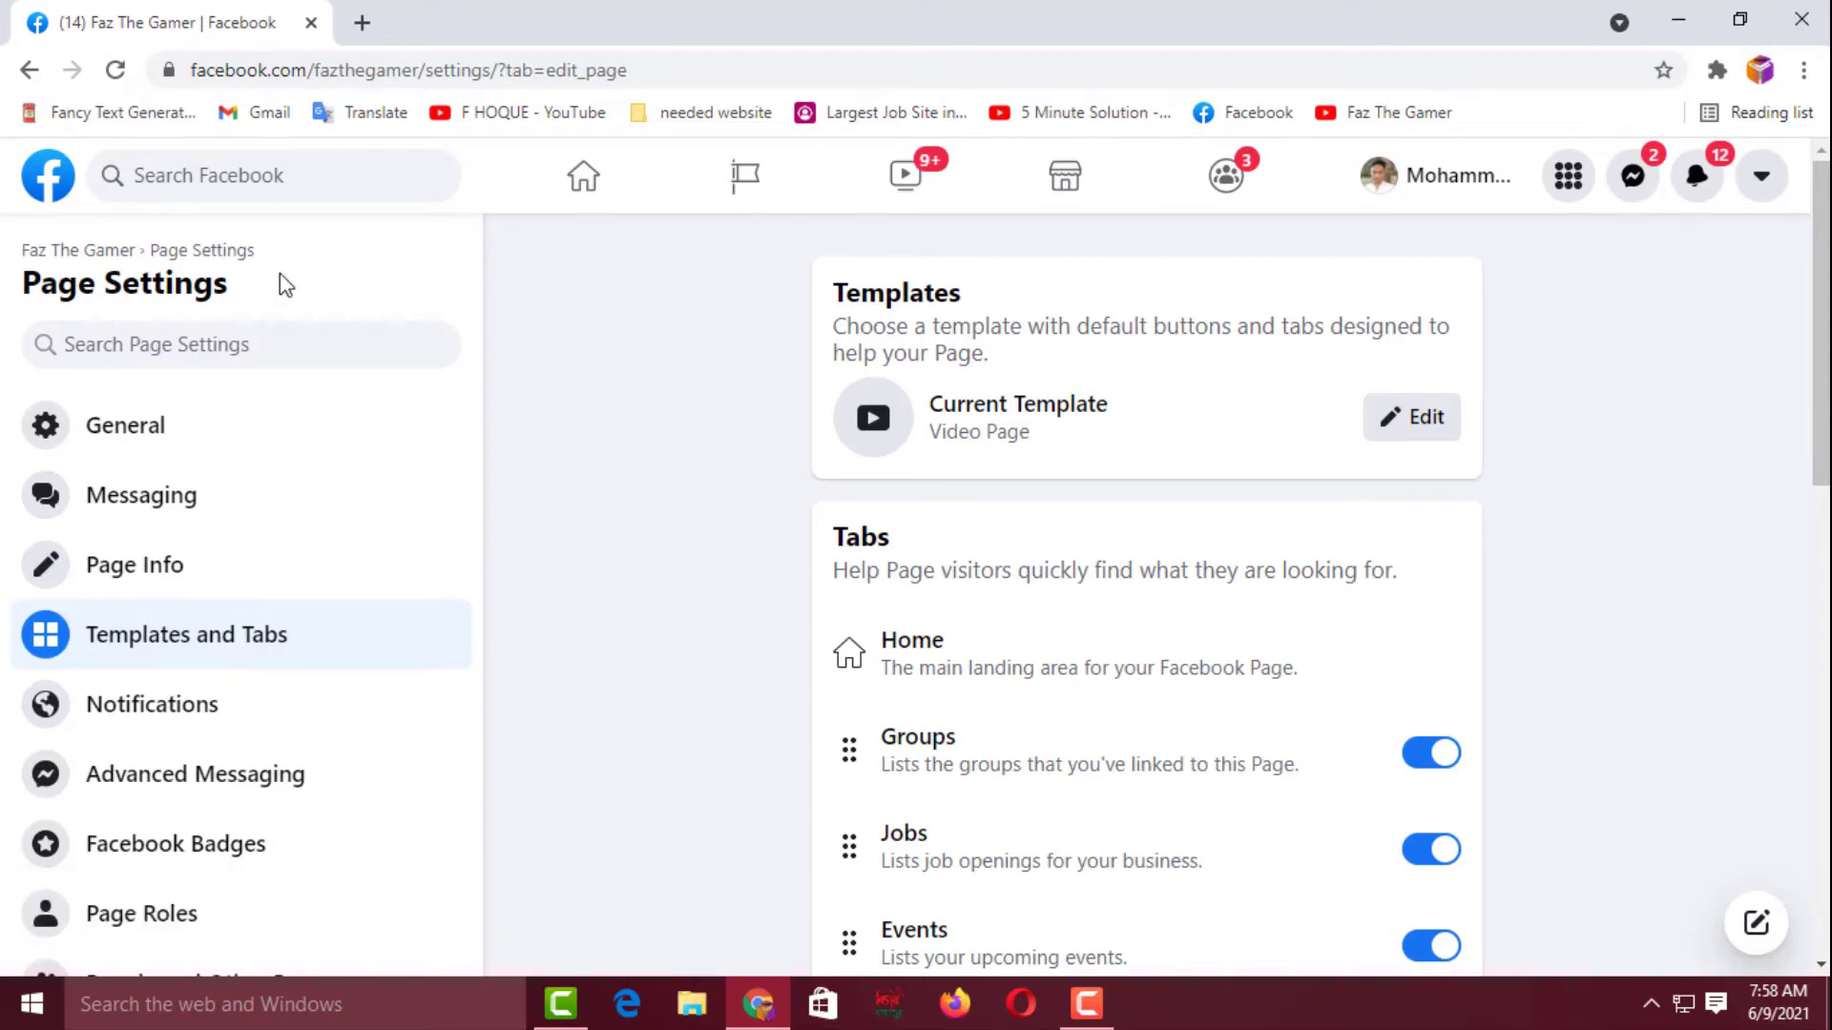
Step: Reload settings and arrange tabs as Home, Videos, Reviews, Community, Photos
left_click(116, 71)
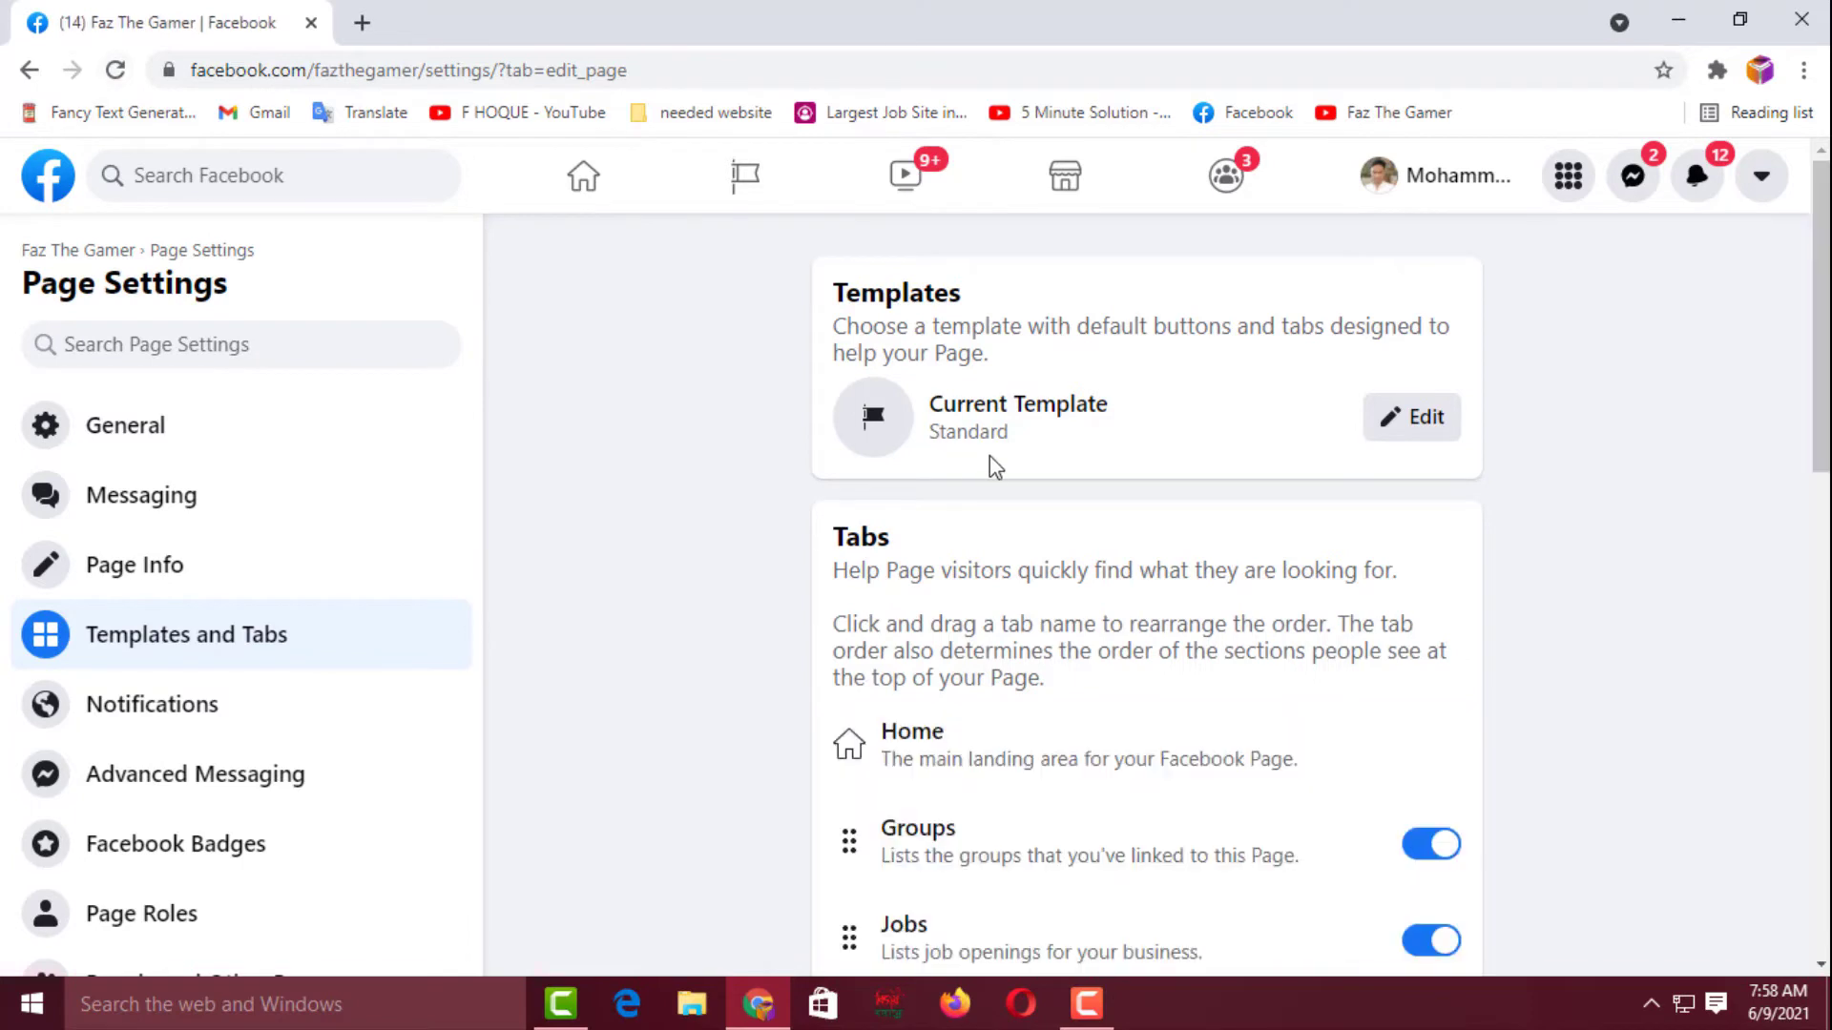
left_click_drag(1820, 357, 1820, 522)
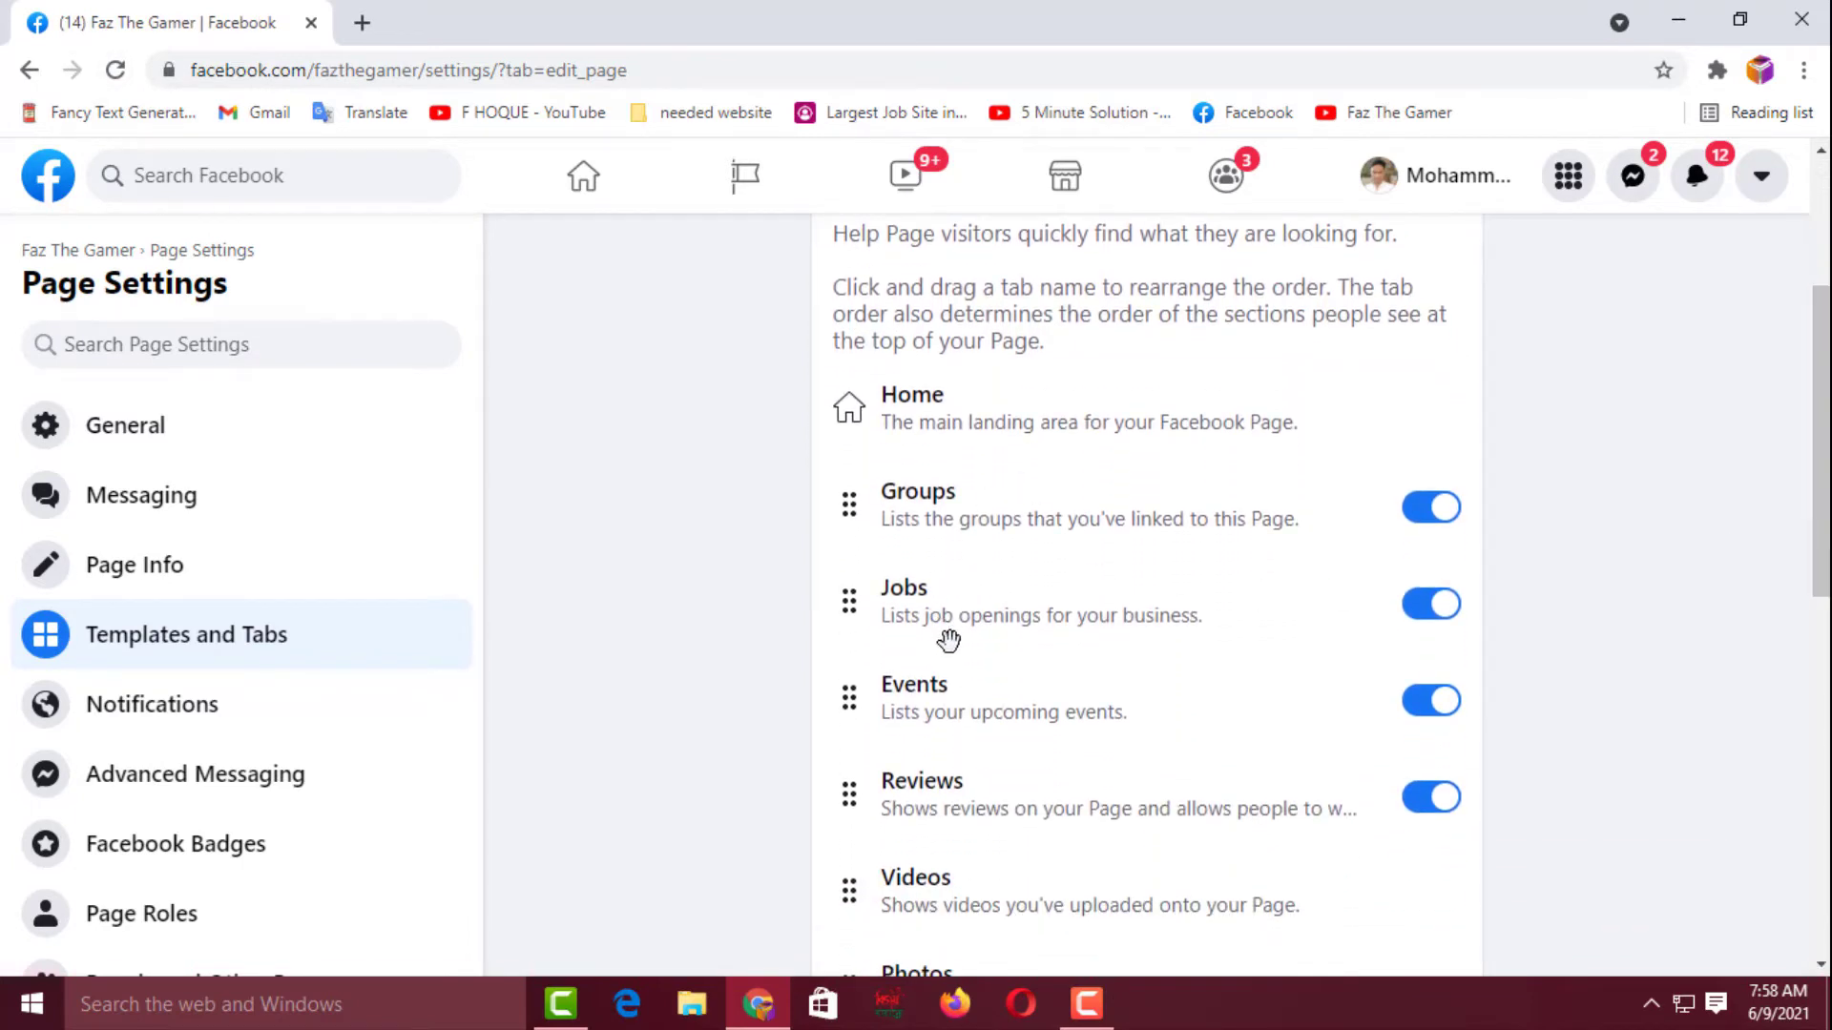
scroll(1245, 711, "down", 2)
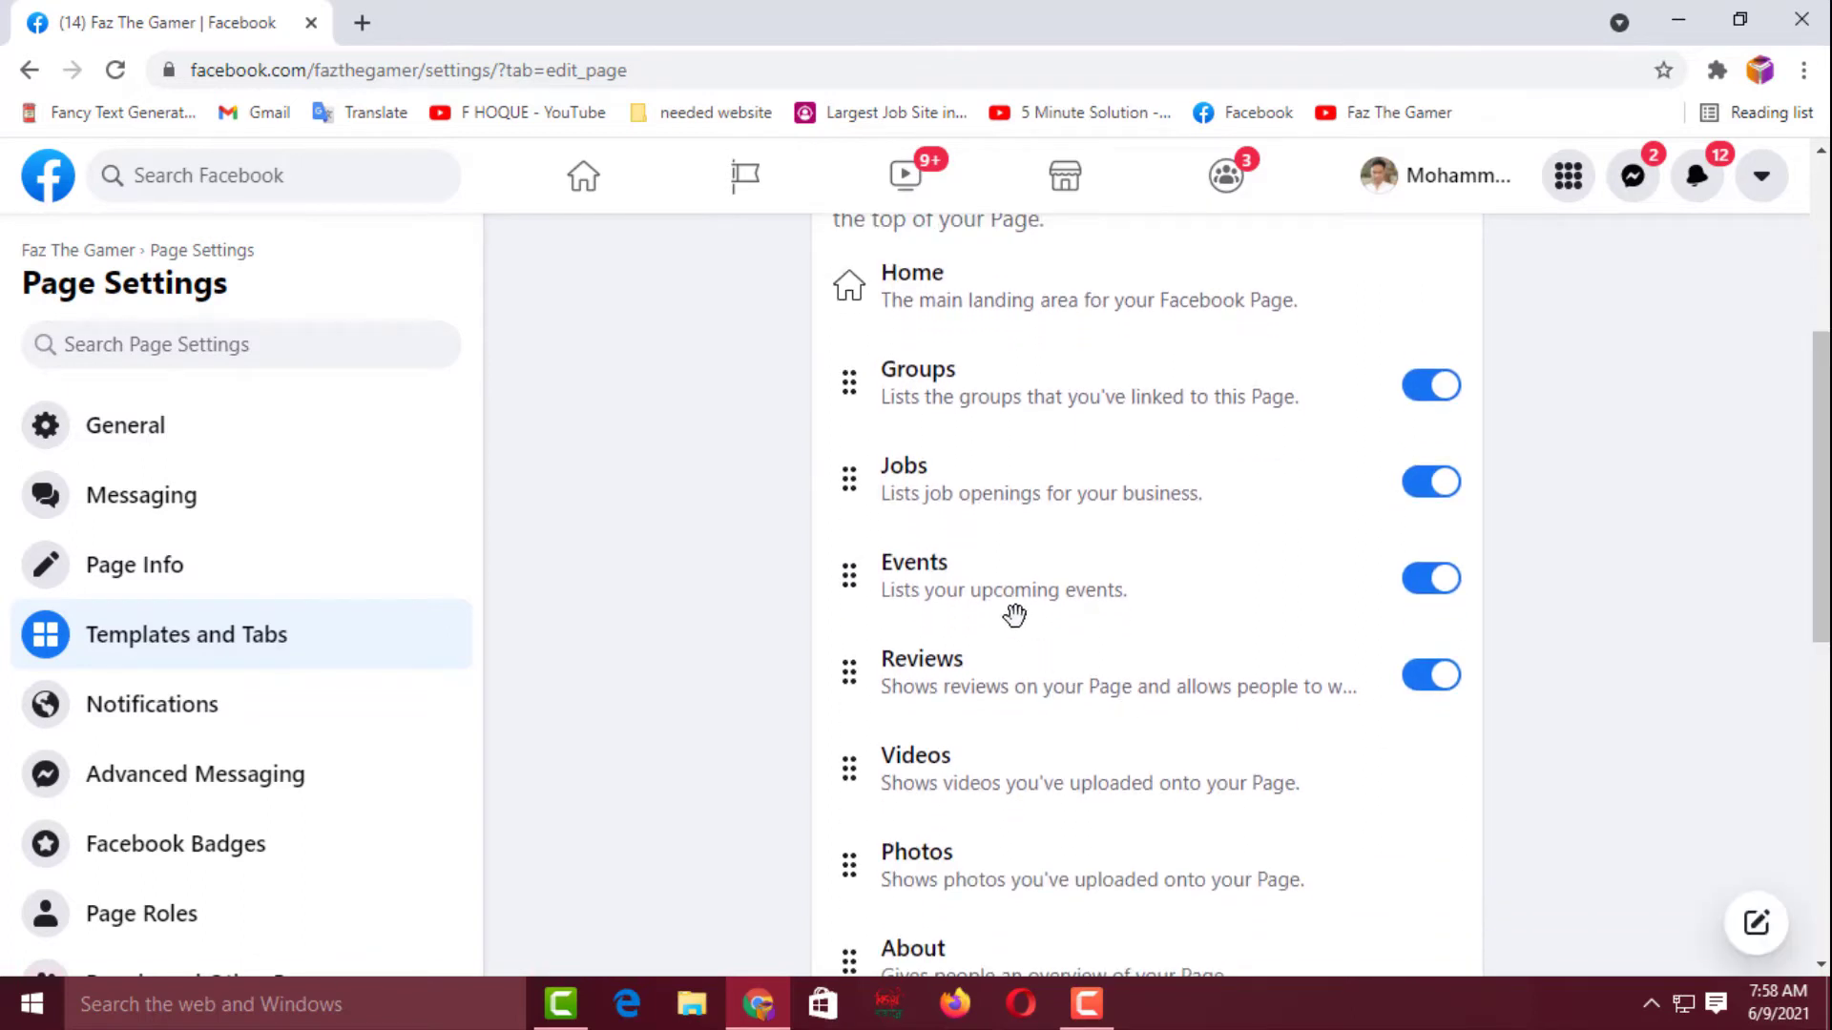
left_click_drag(988, 759, 971, 370)
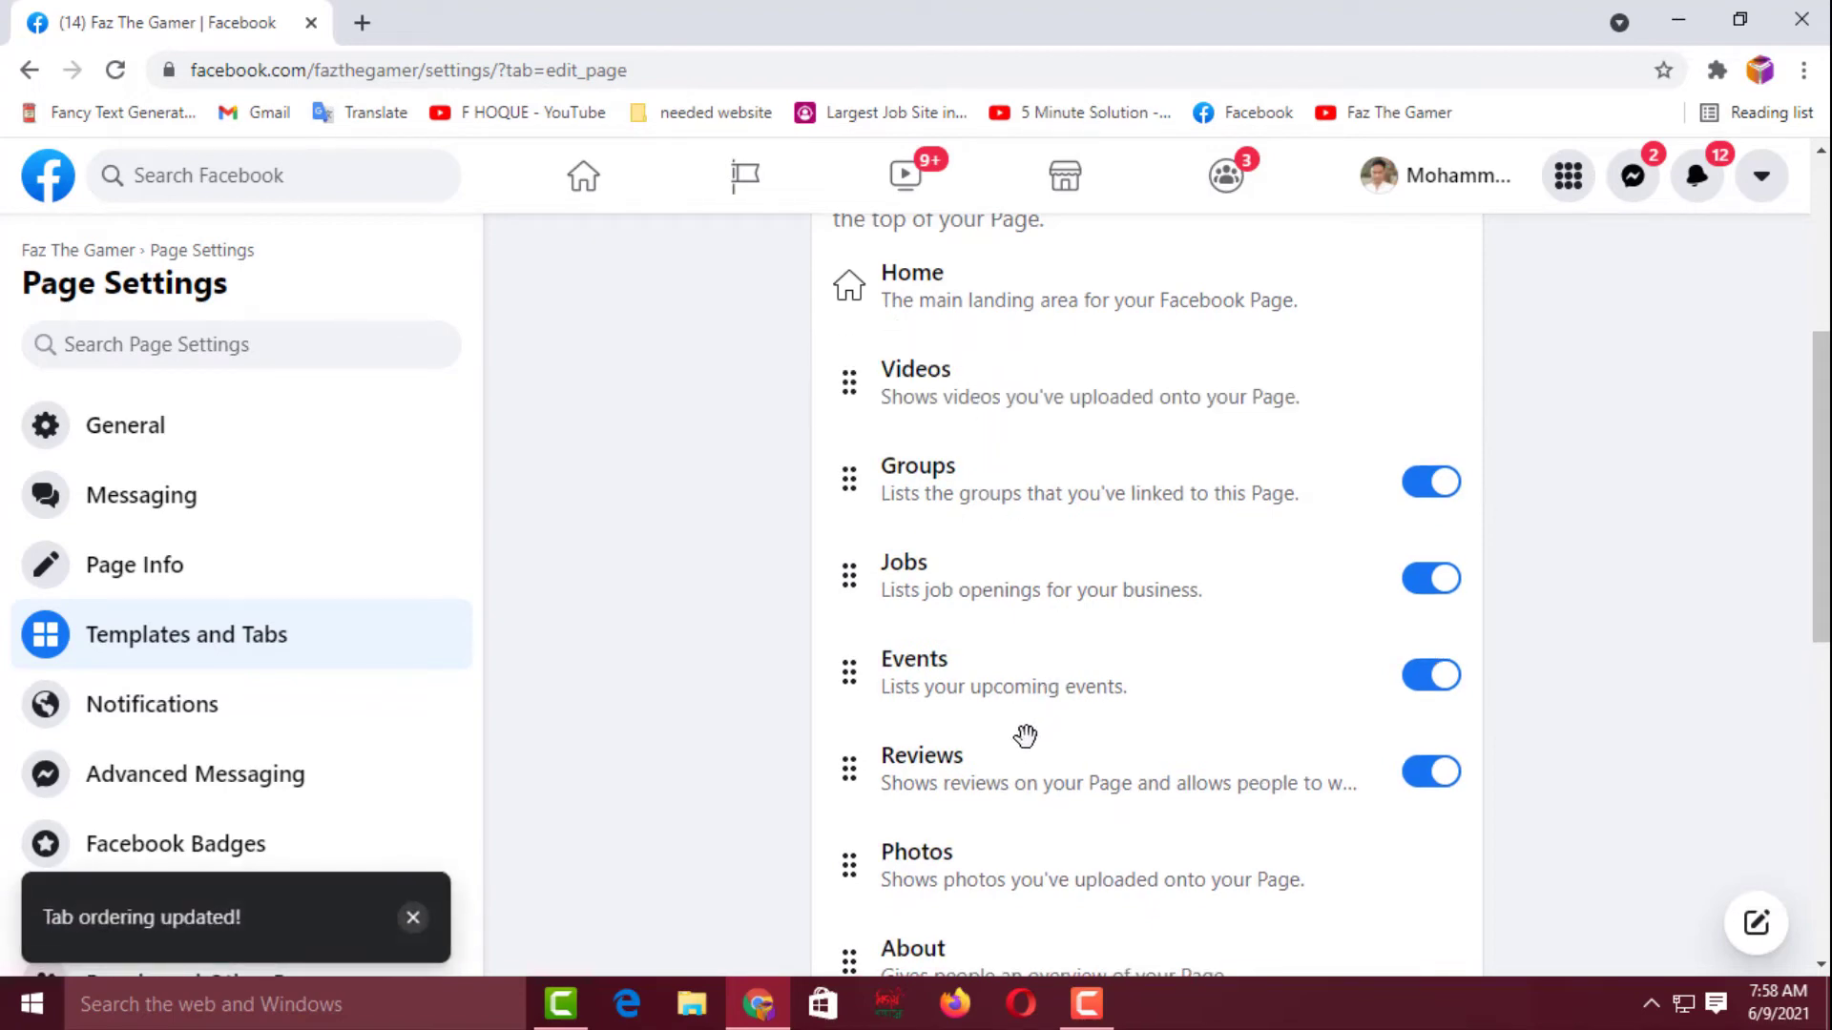
left_click_drag(976, 784, 988, 468)
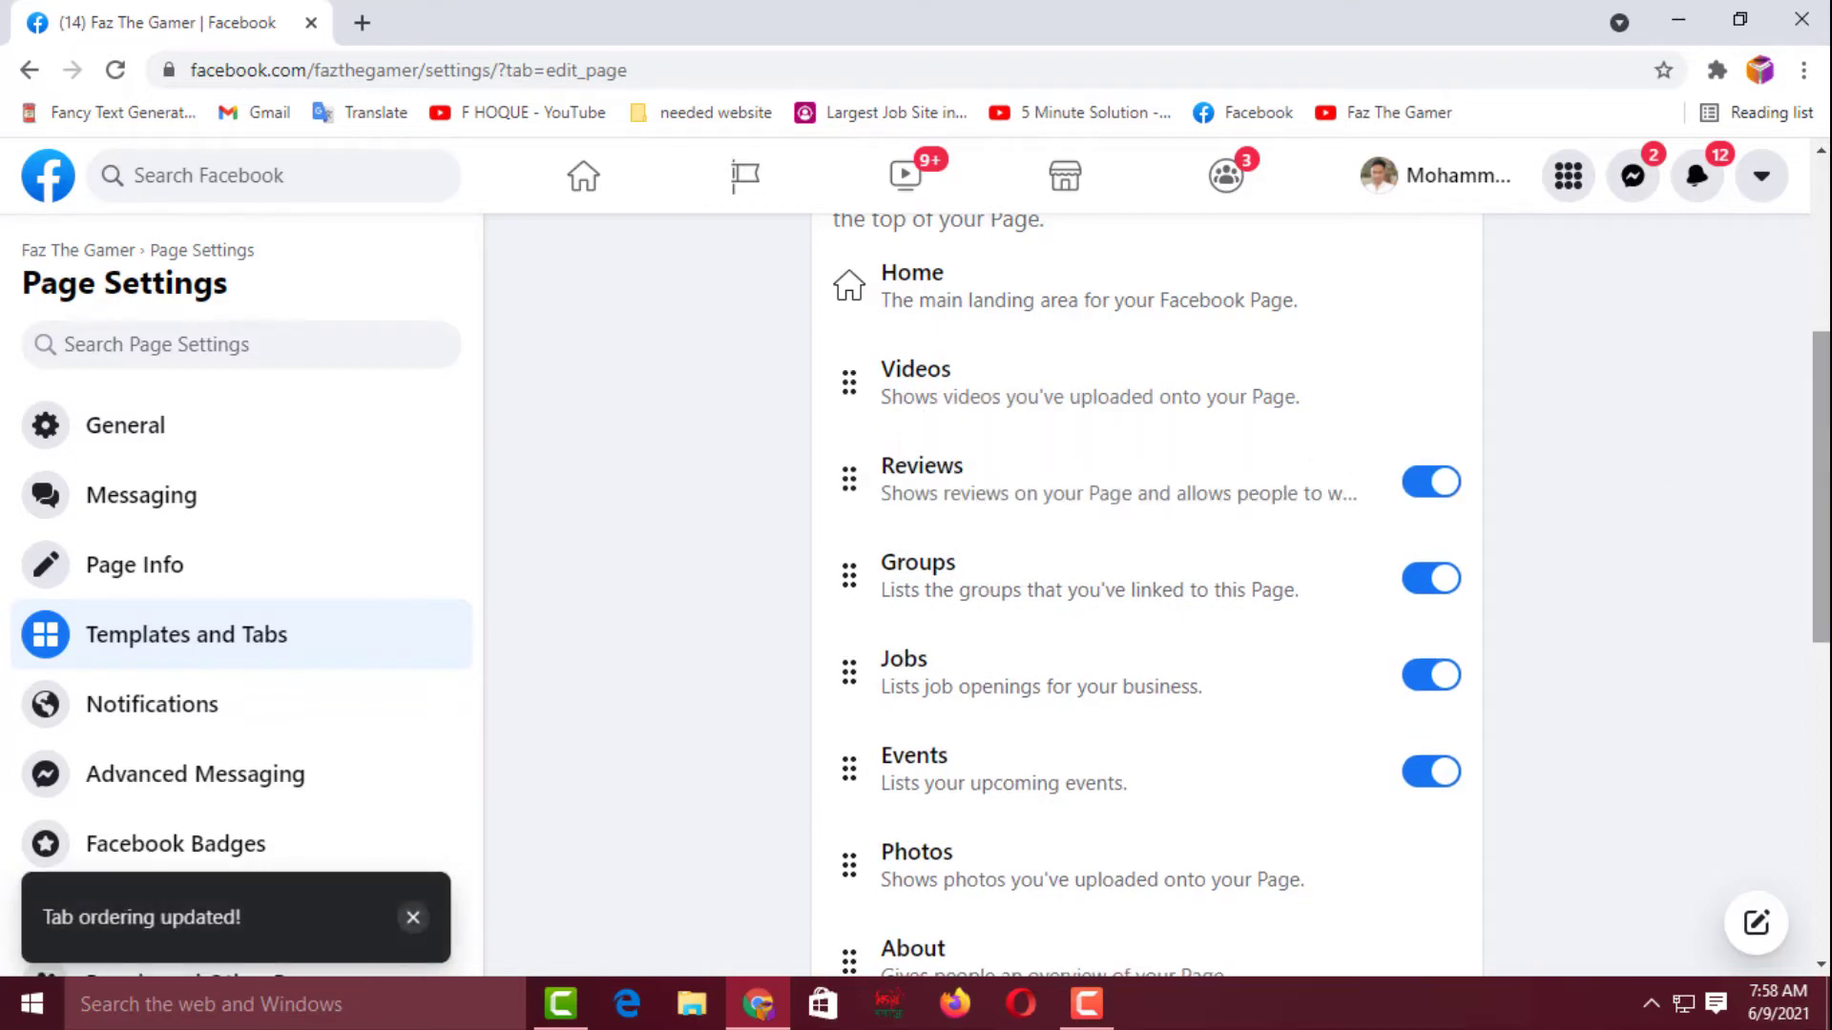
scroll(1576, 572, "down", 5)
left_click_drag(1824, 579, 1823, 527)
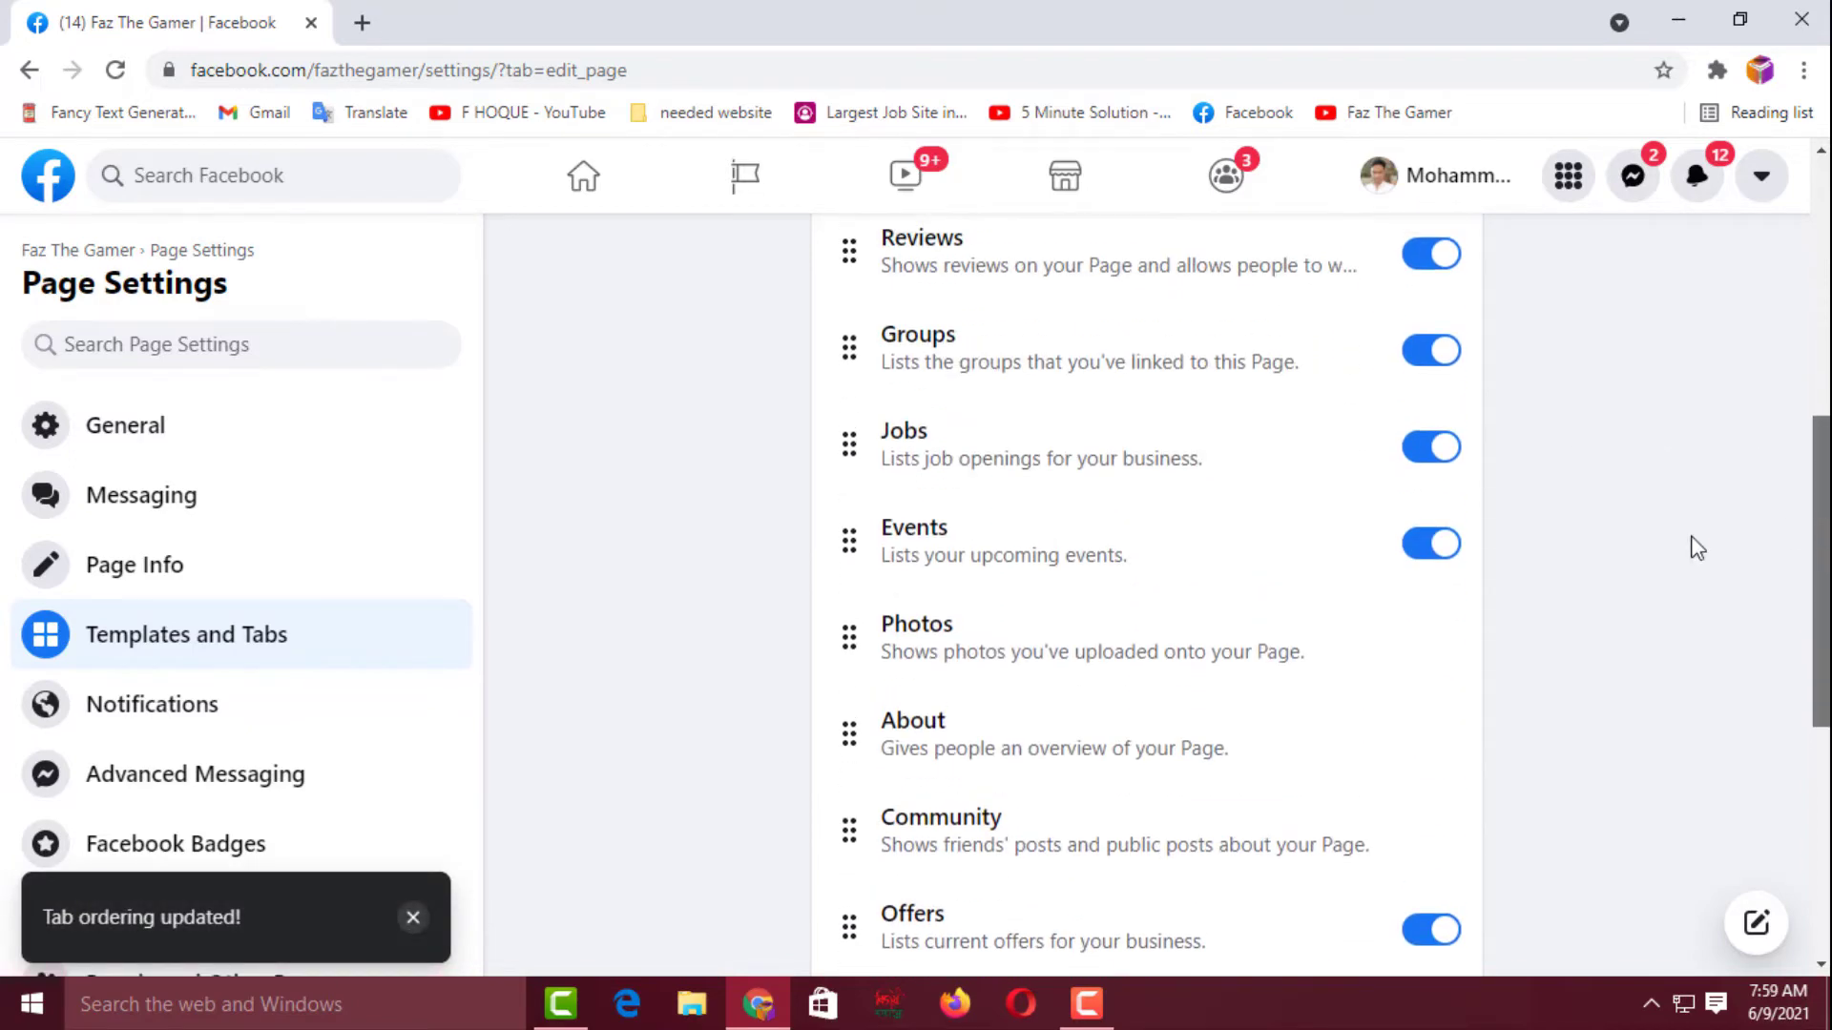
left_click_drag(1087, 837, 1091, 341)
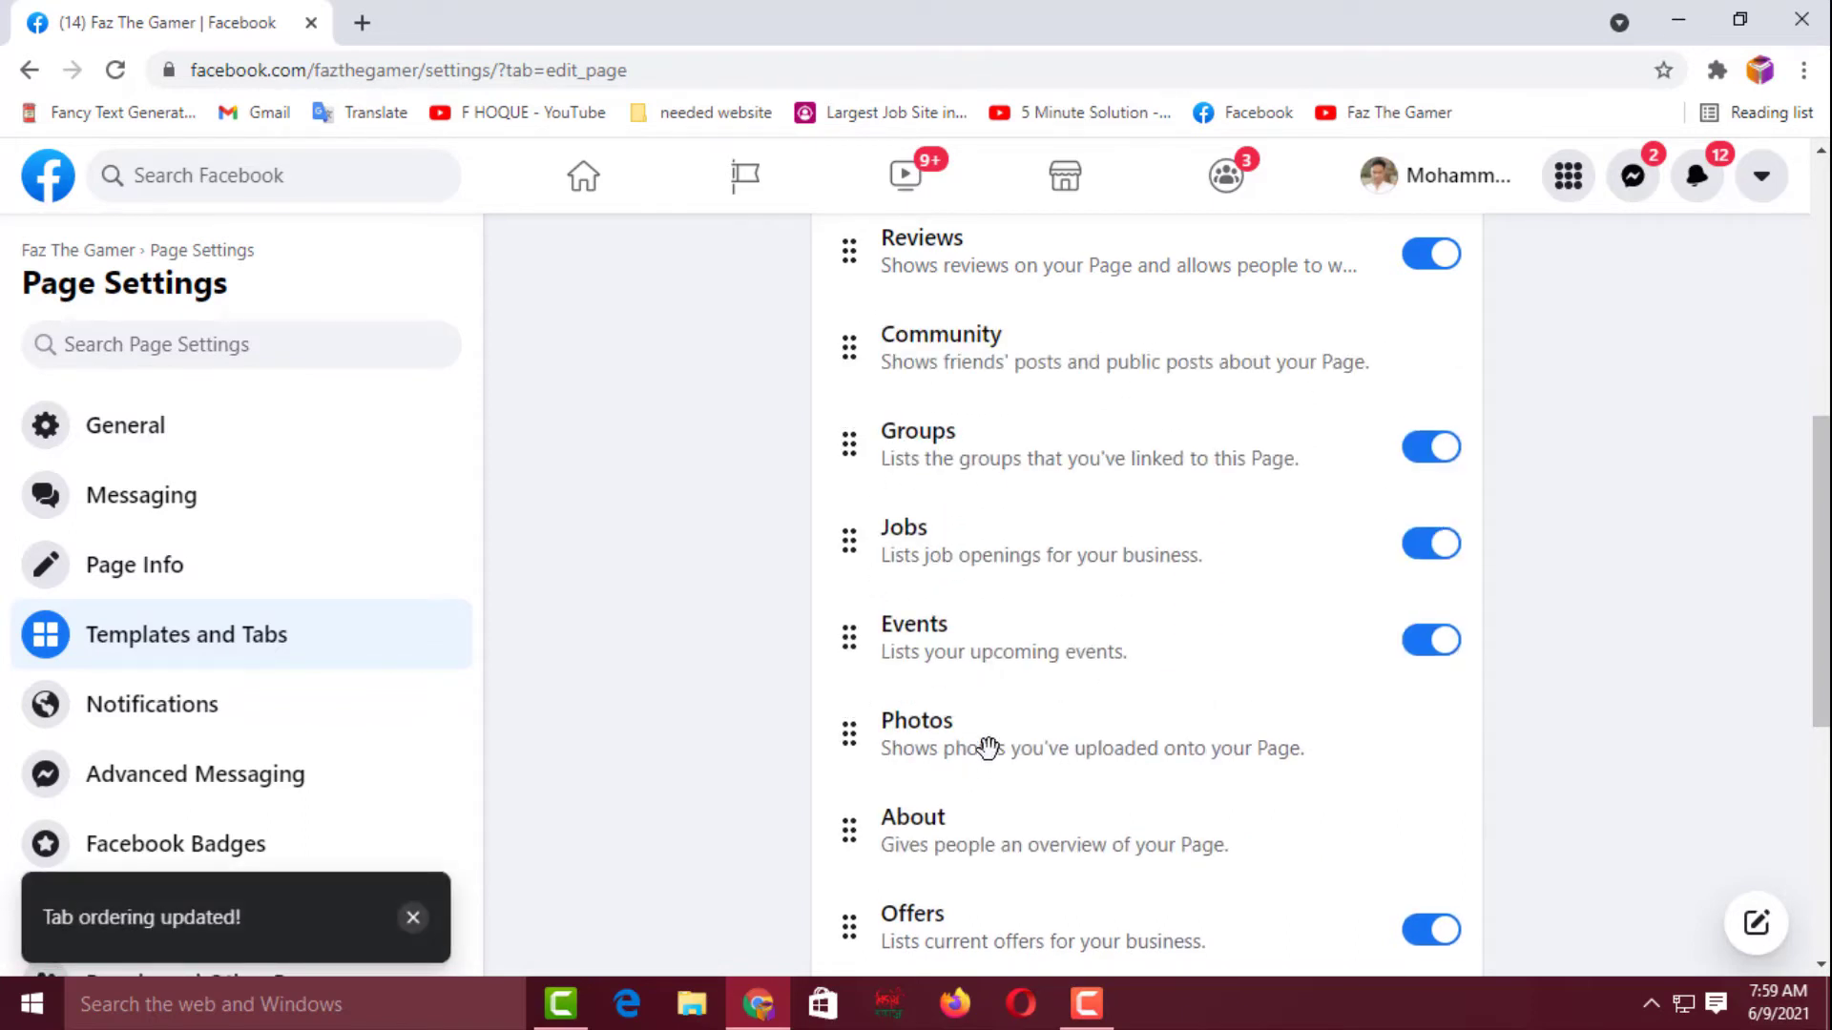
left_click_drag(988, 747, 997, 465)
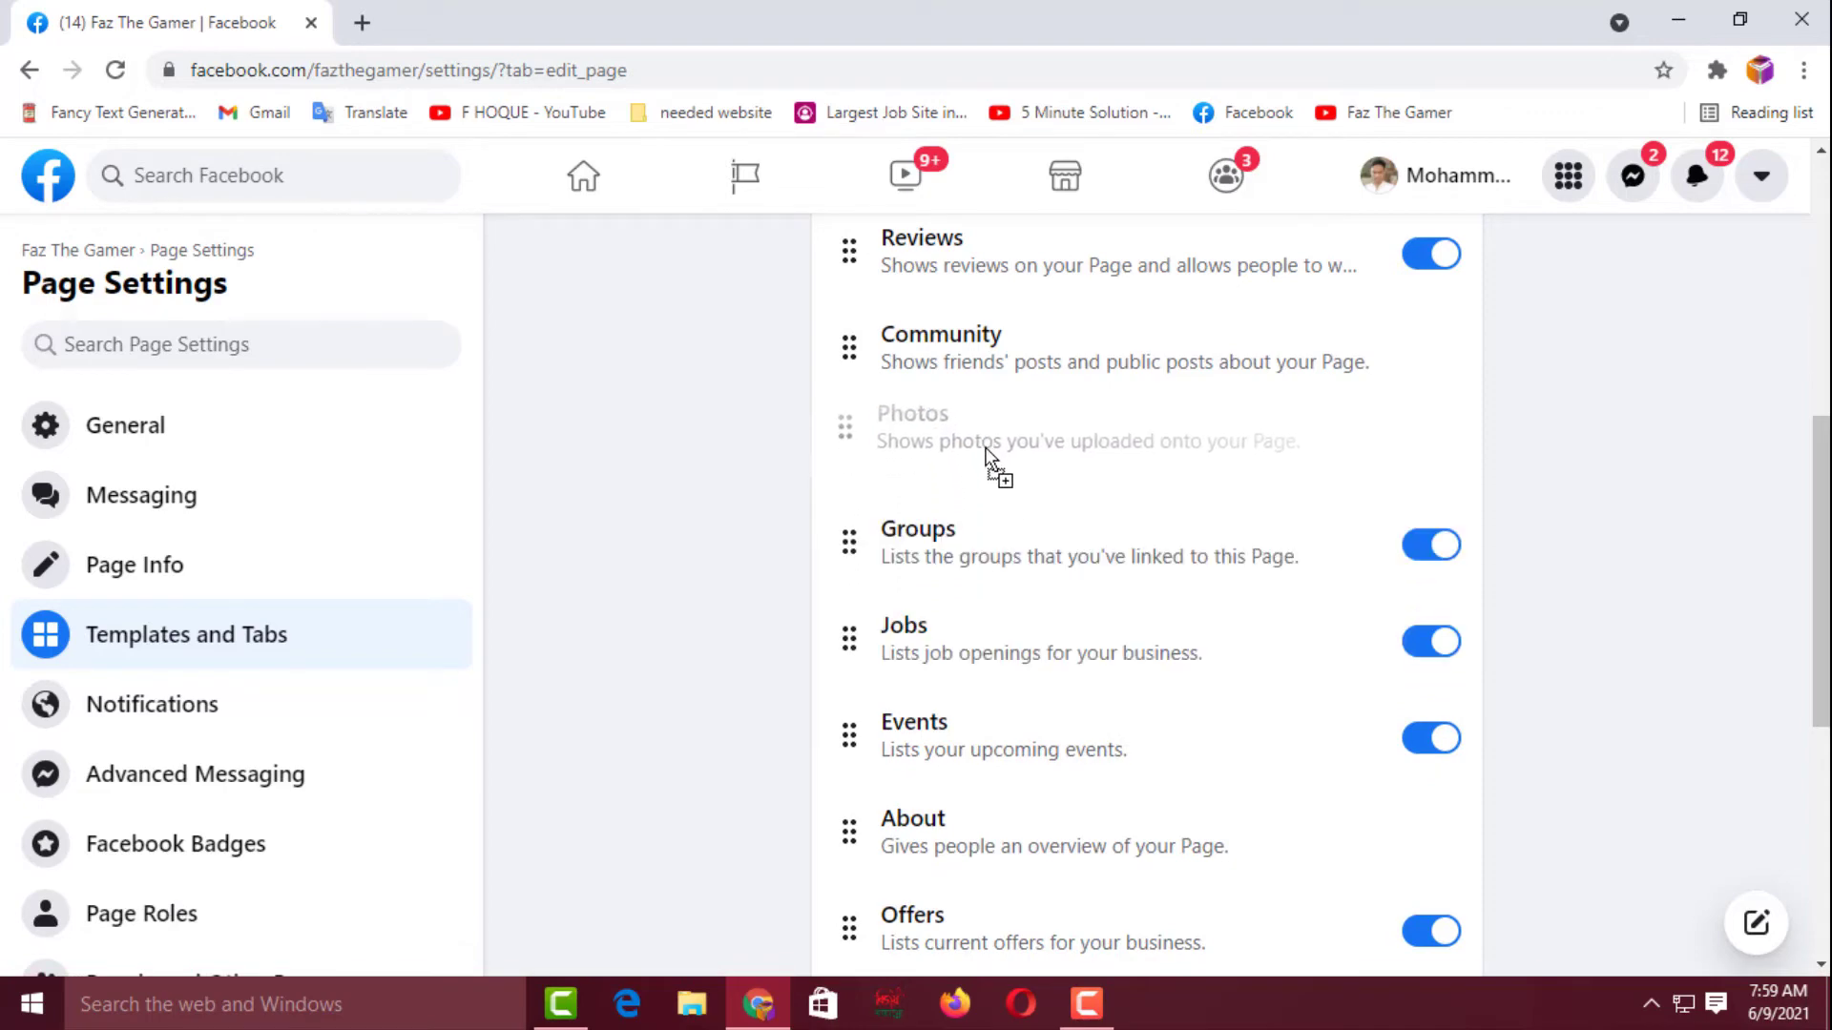
scroll(998, 464, "up", 2)
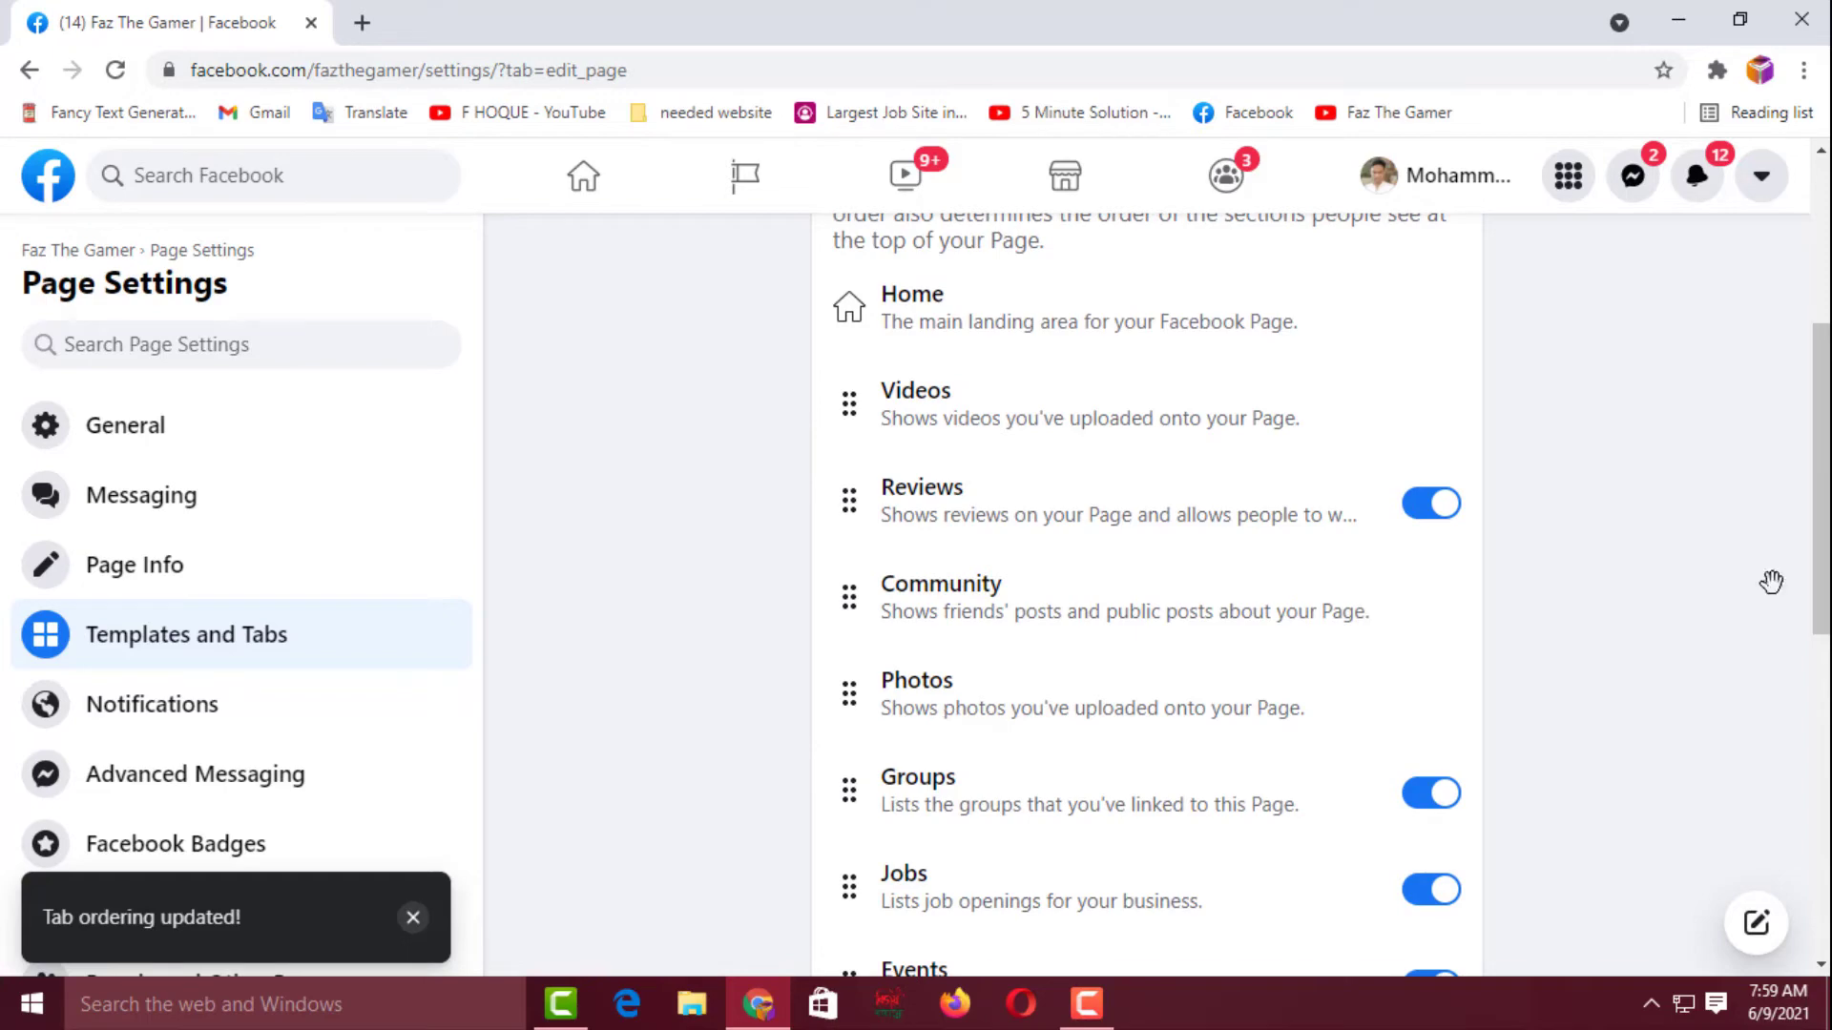
scroll(1769, 584, "down", 2)
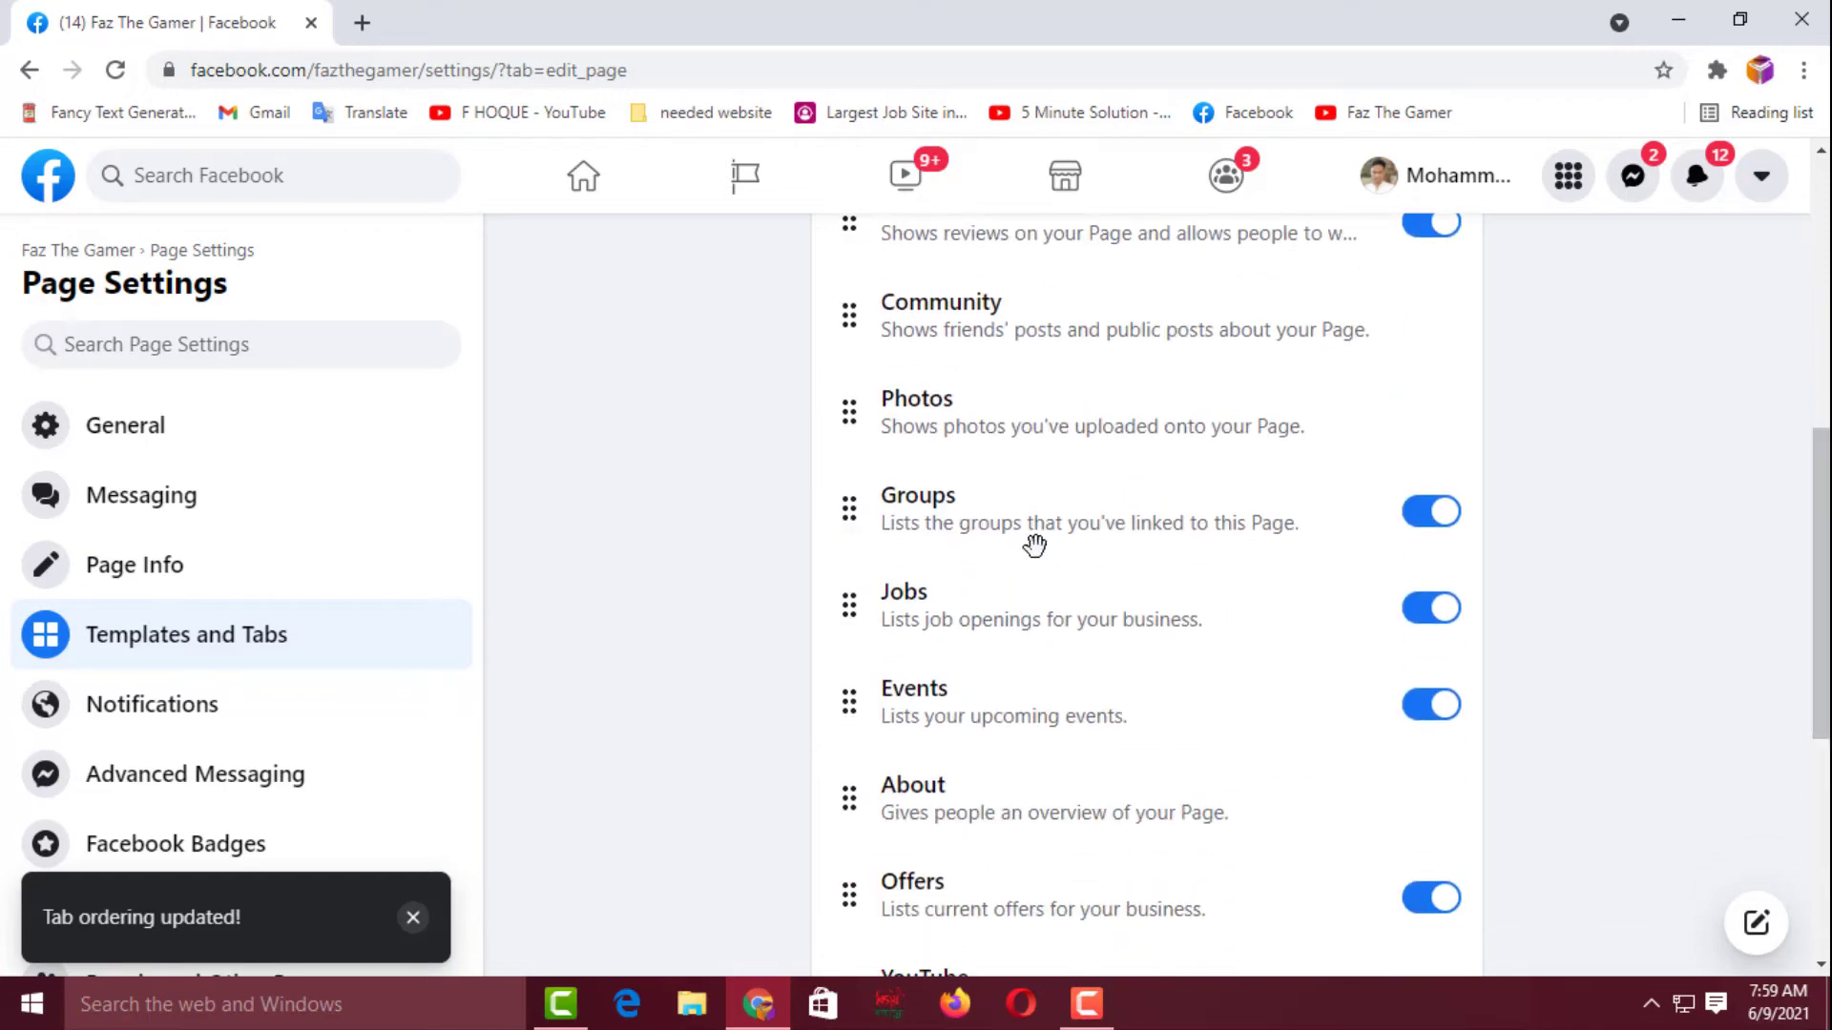
left_click_drag(1820, 616, 1822, 802)
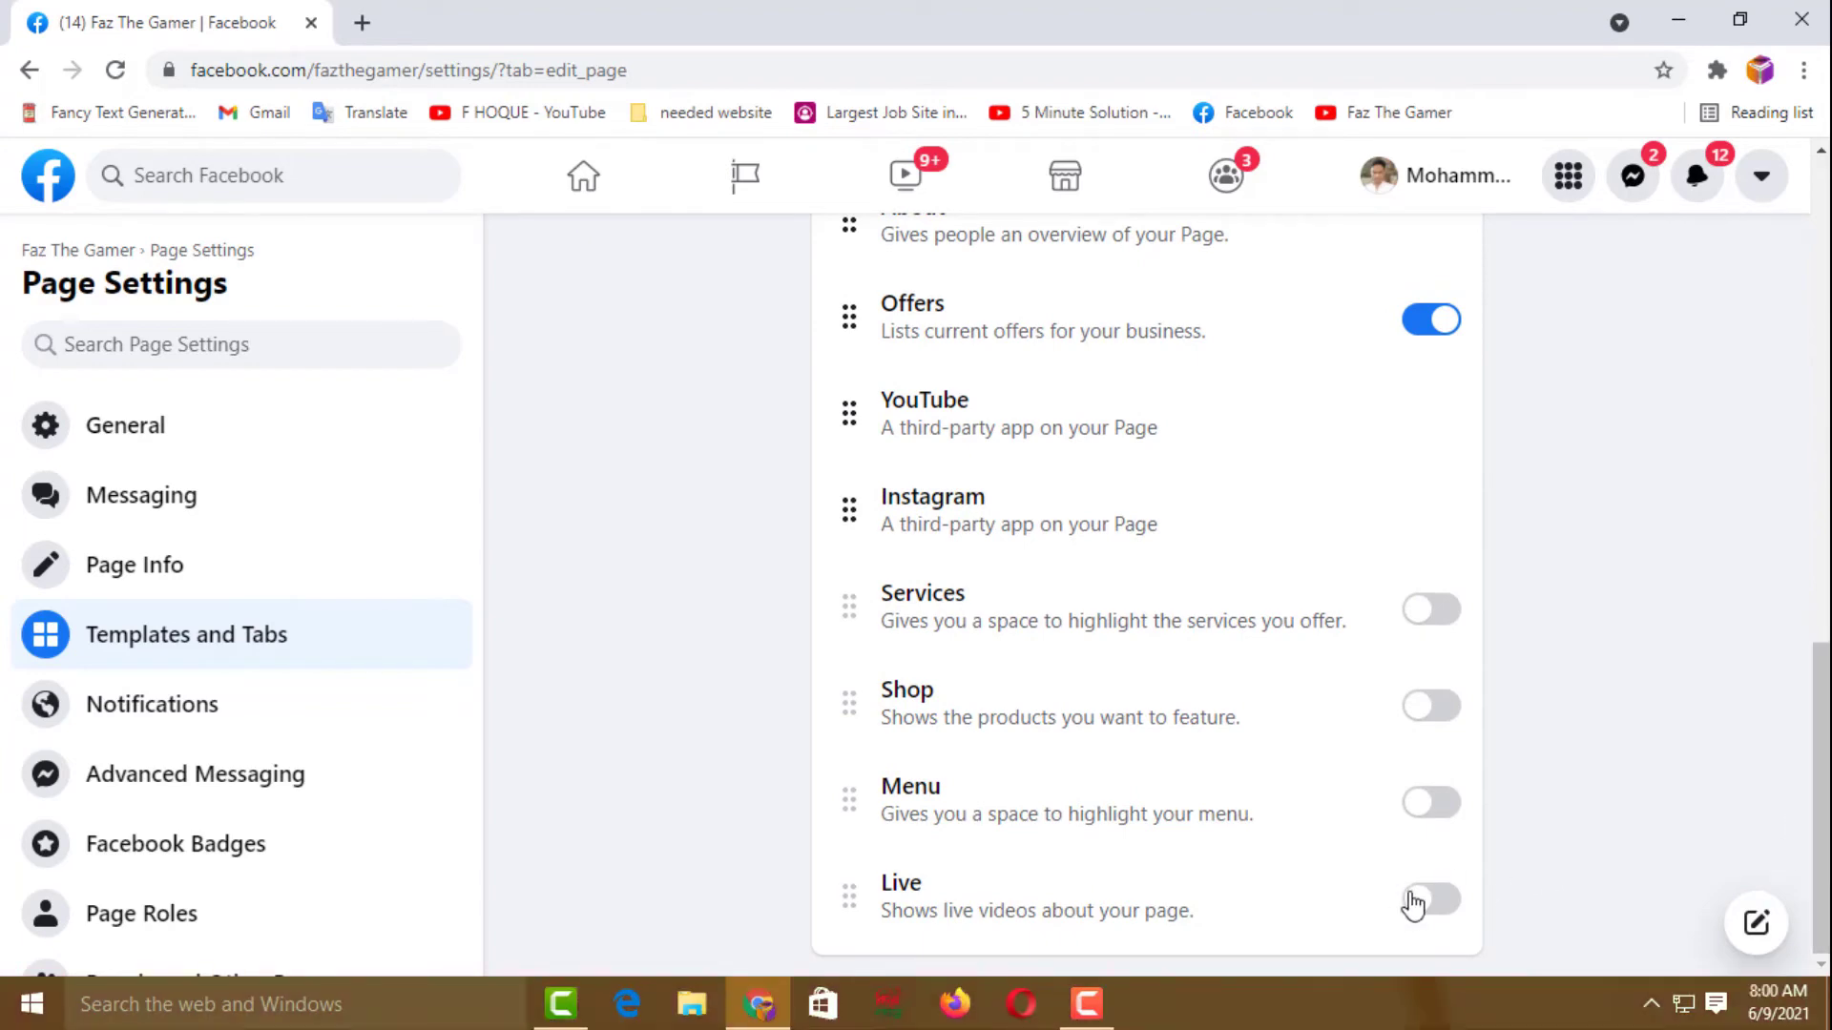
Step: Switch on the Live toggle and move Live up to follow Community, ahead of Photos
left_click(1424, 901)
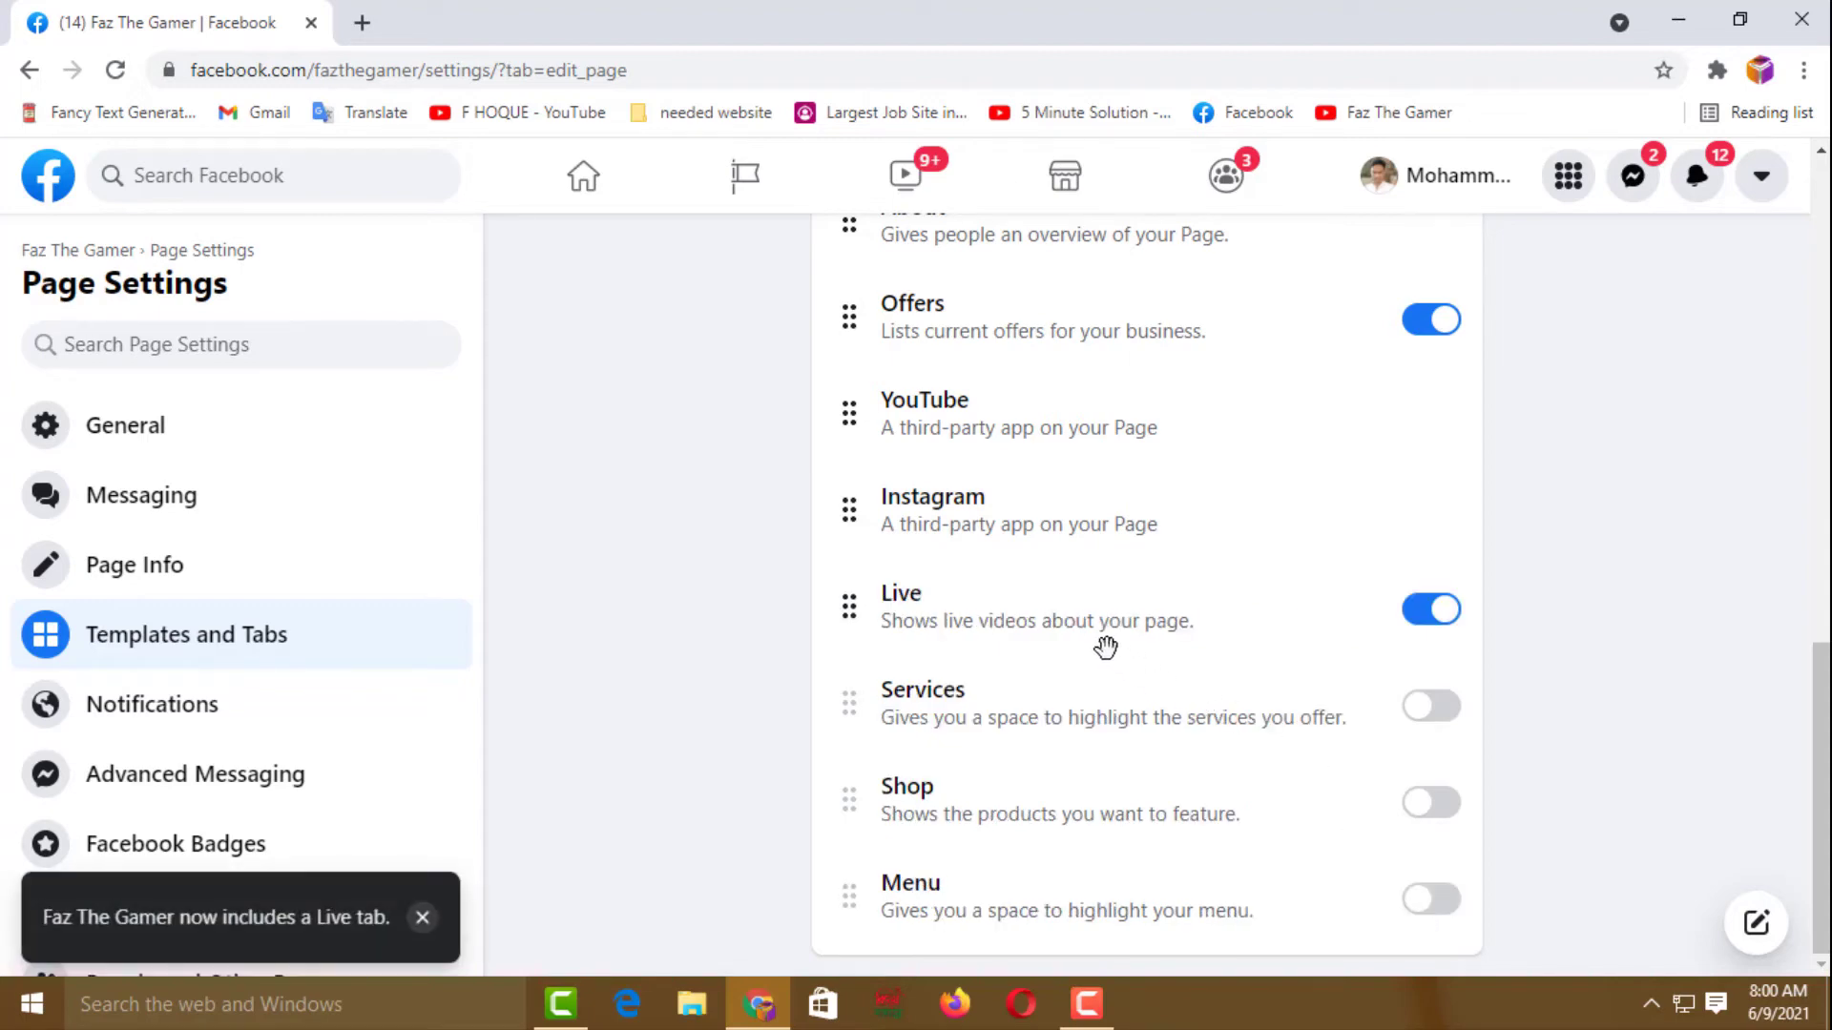
left_click_drag(1080, 625, 1089, 401)
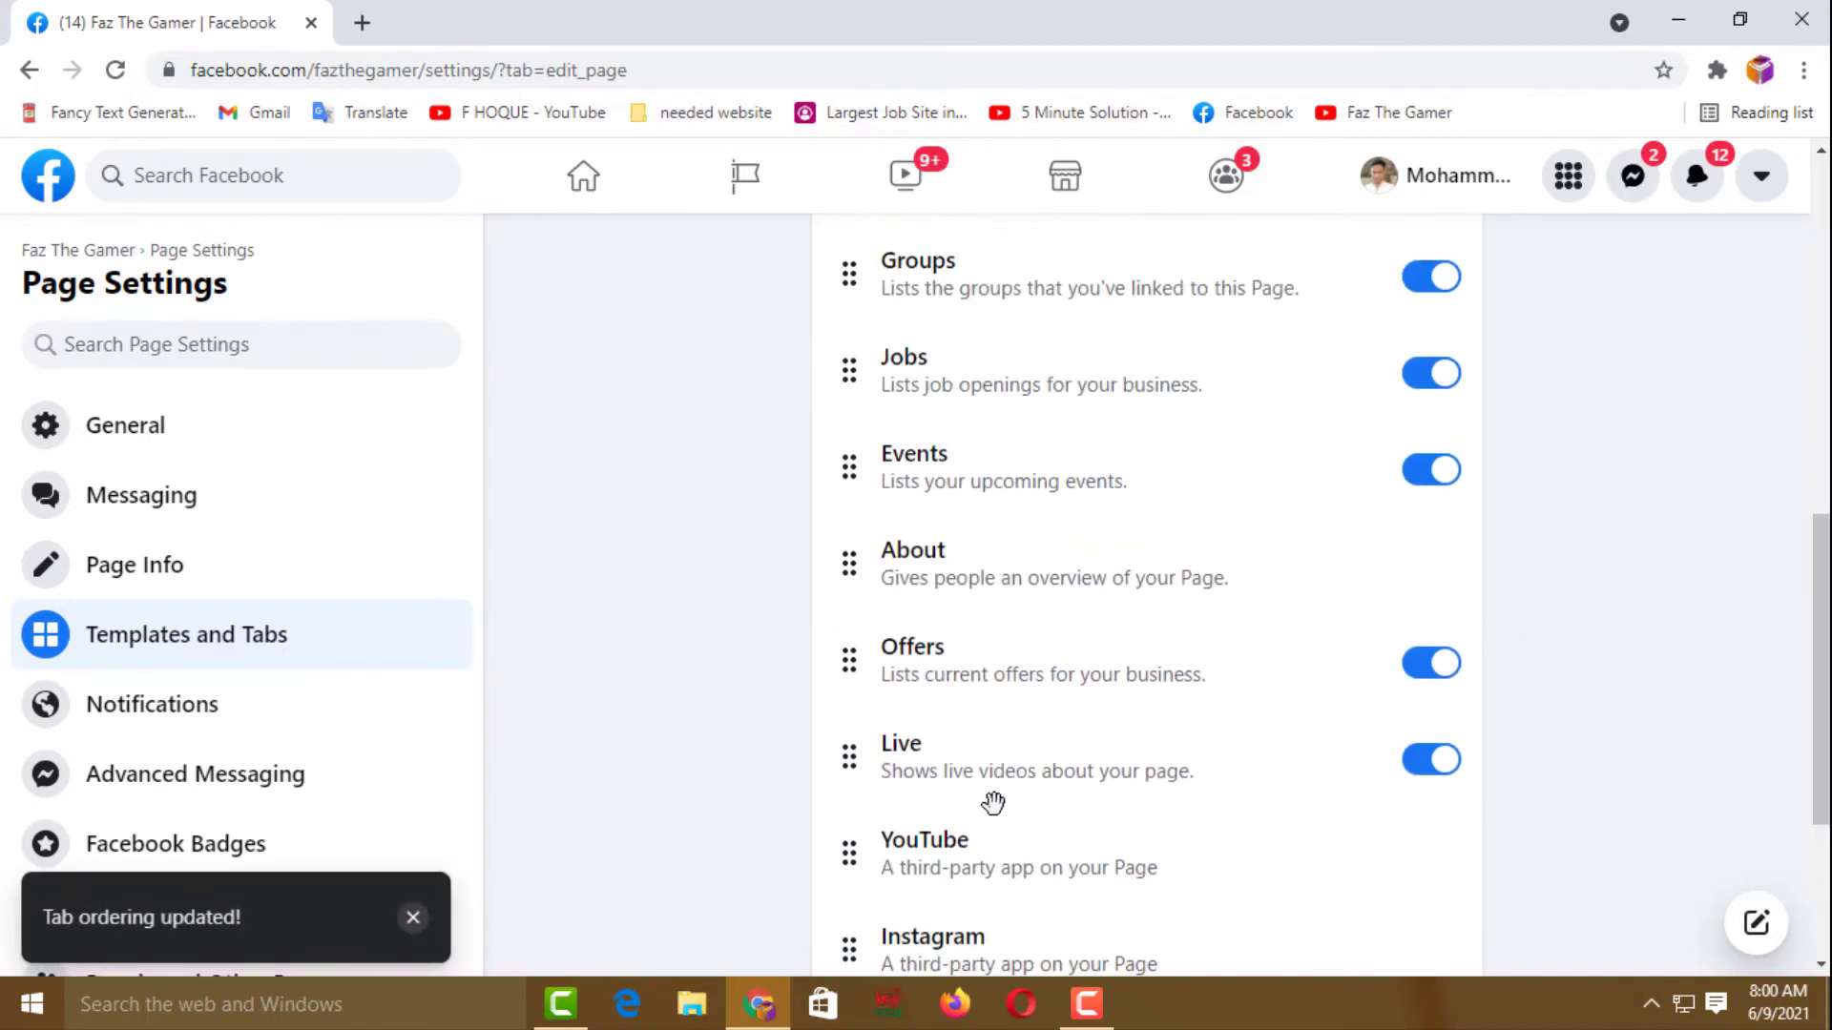
left_click_drag(987, 794, 974, 407)
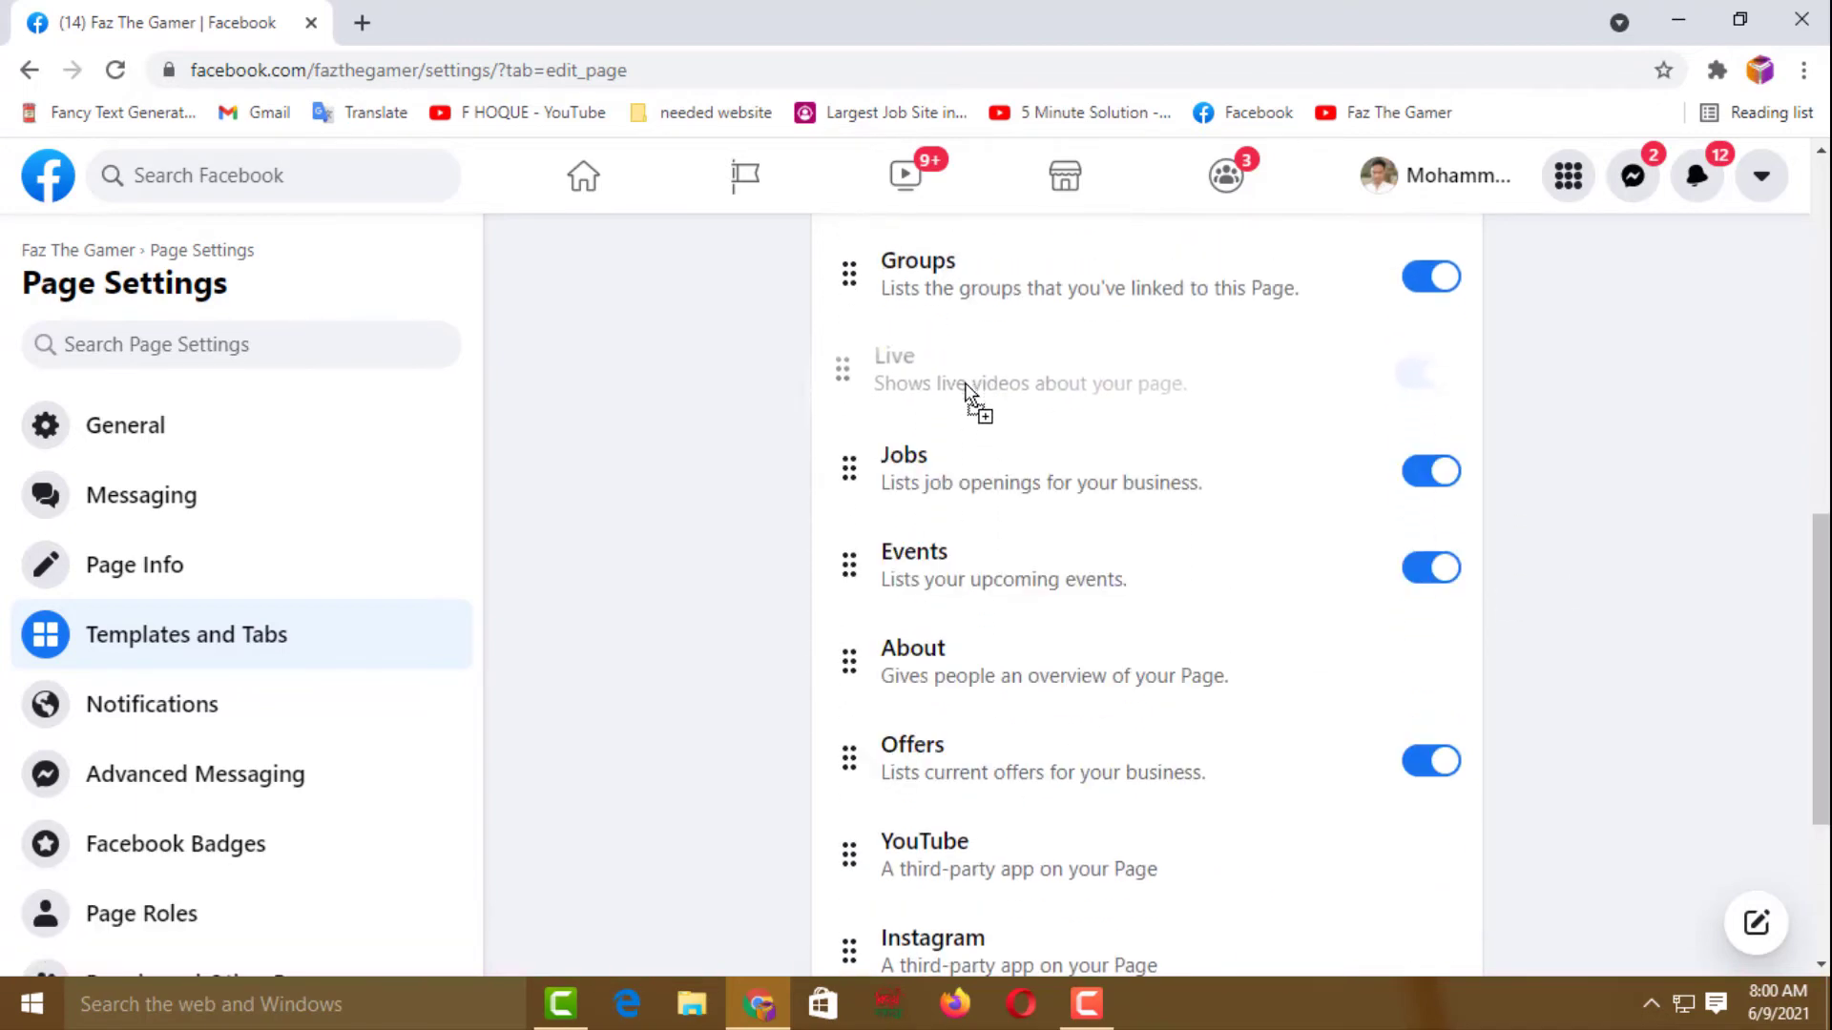
scroll(1146, 573, "up", 2)
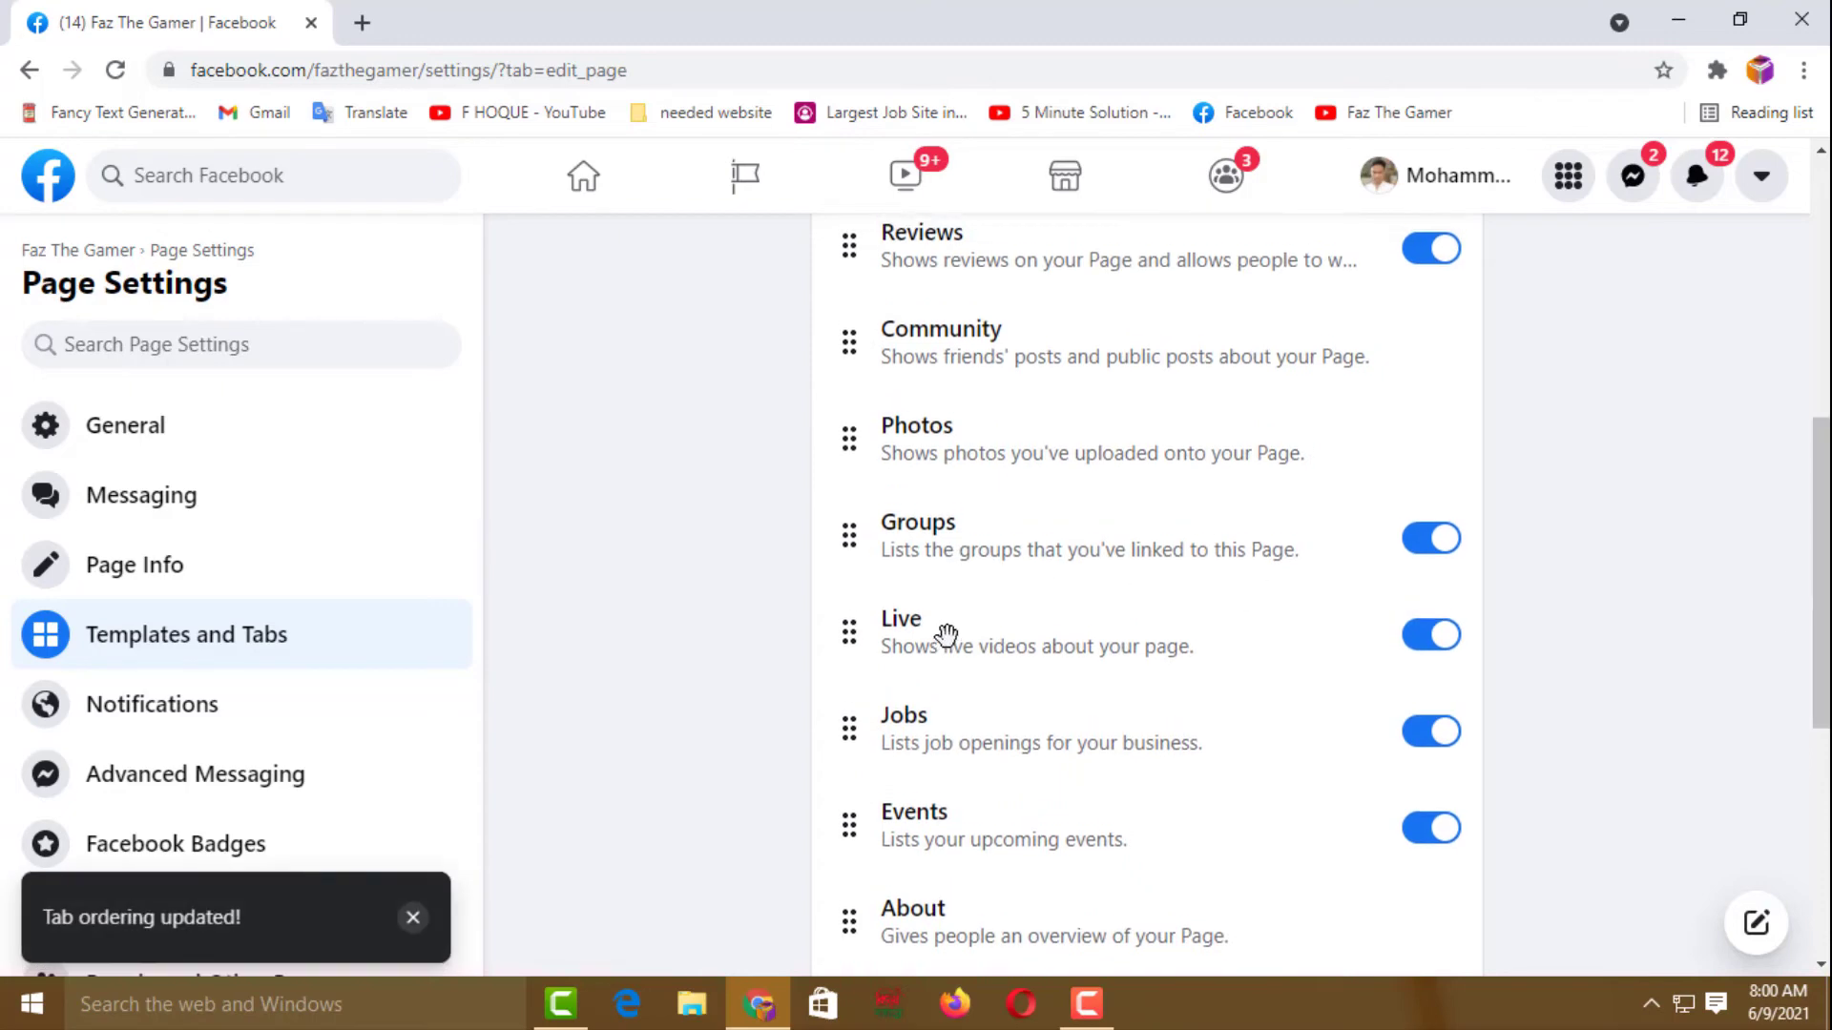
left_click_drag(952, 618, 985, 455)
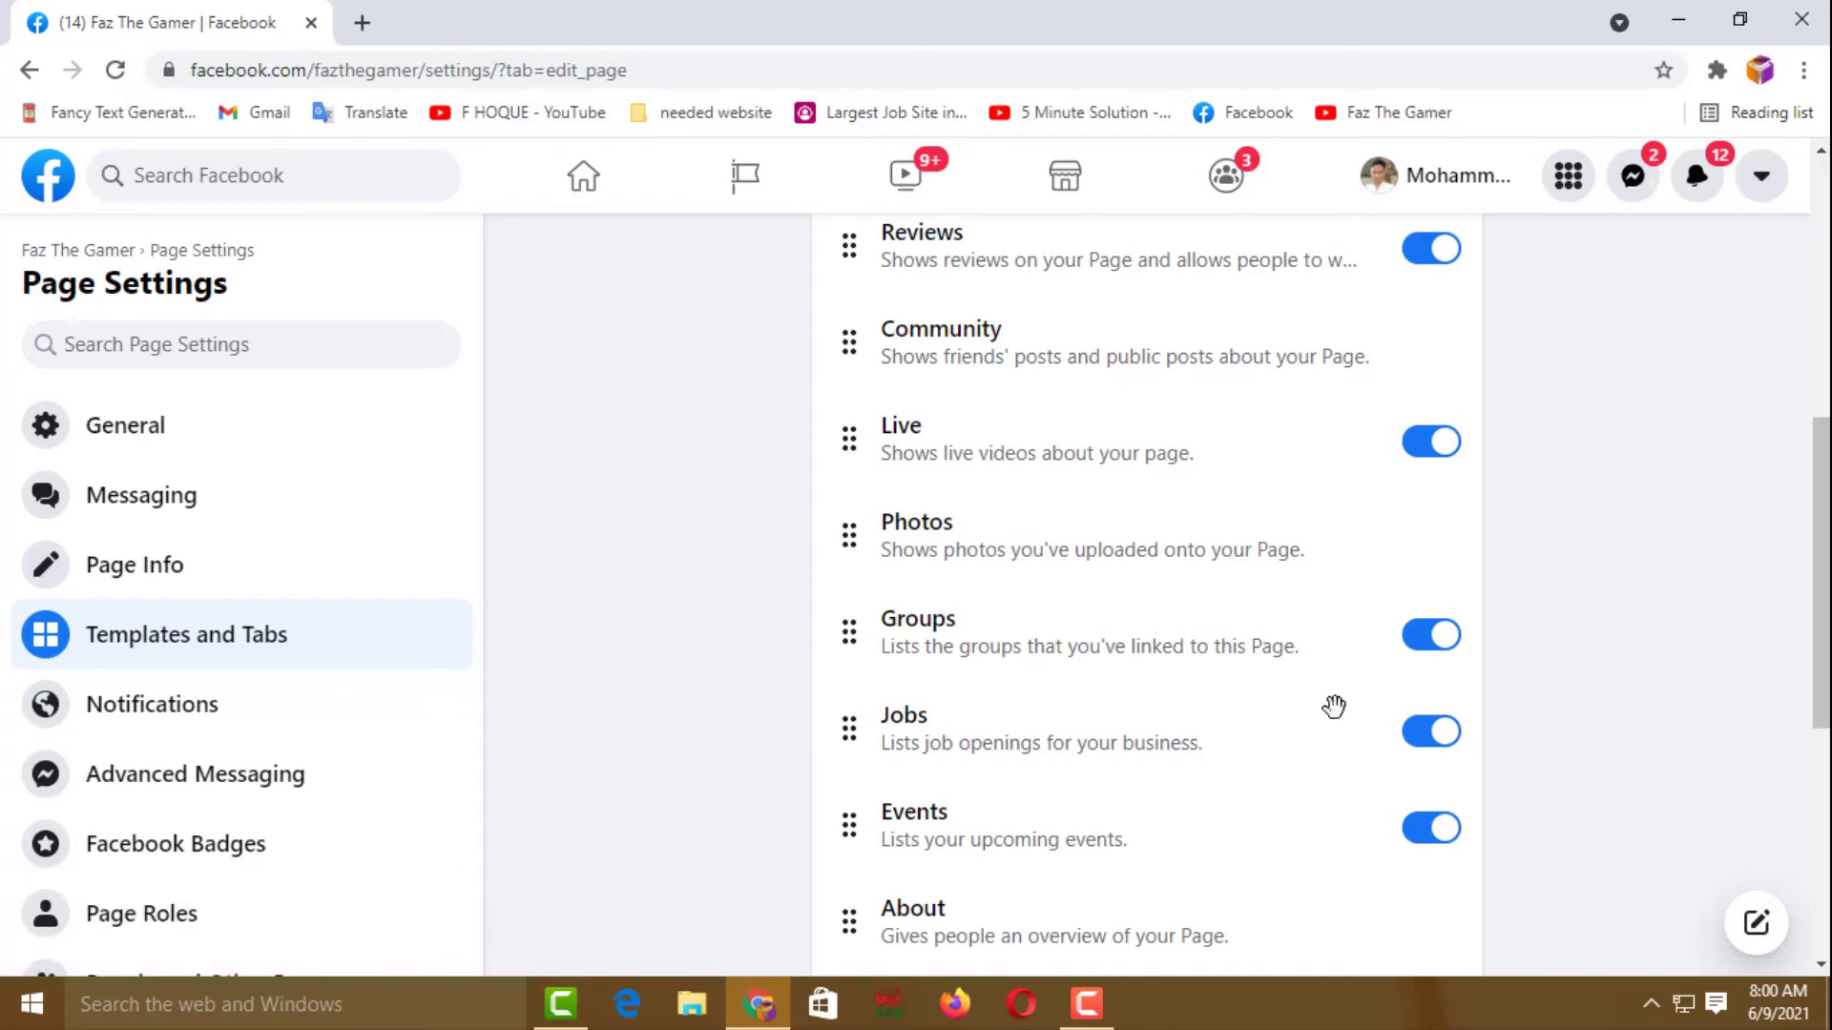
scroll(1461, 735, "up", 8)
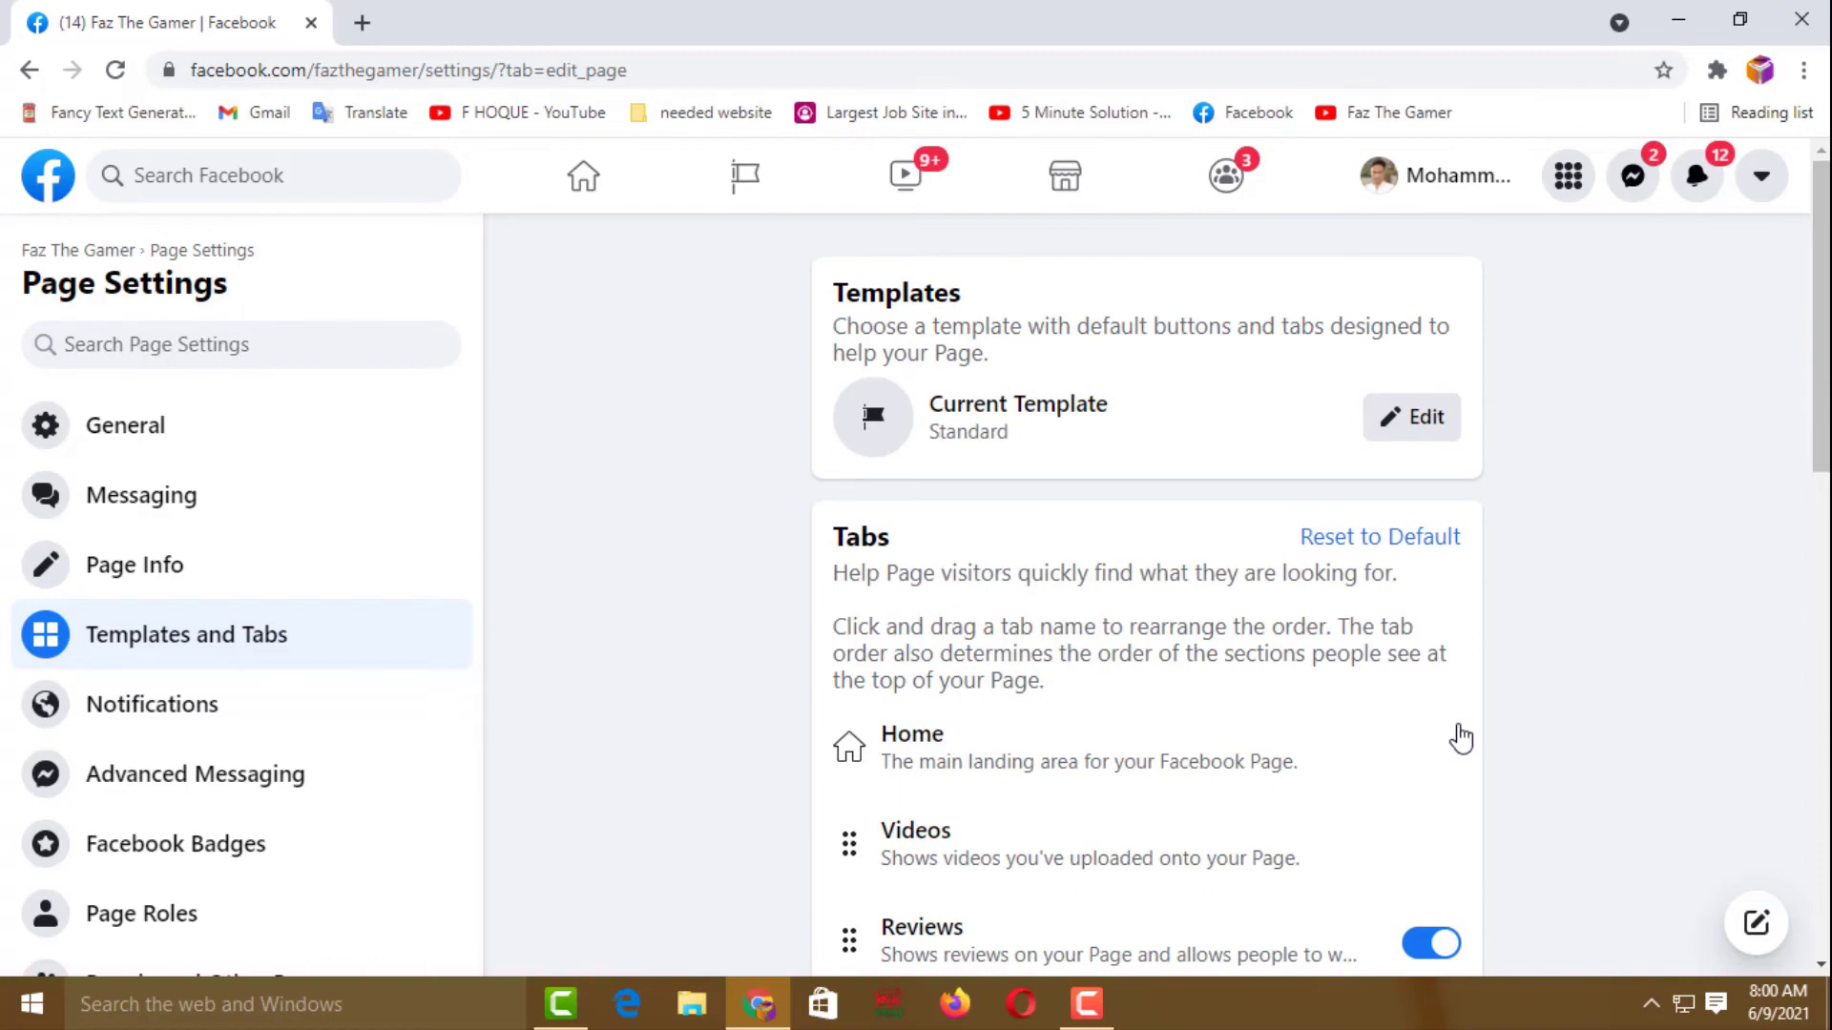
Step: Apply the Business template, placing Groups and Jobs right after Home
left_click(1429, 416)
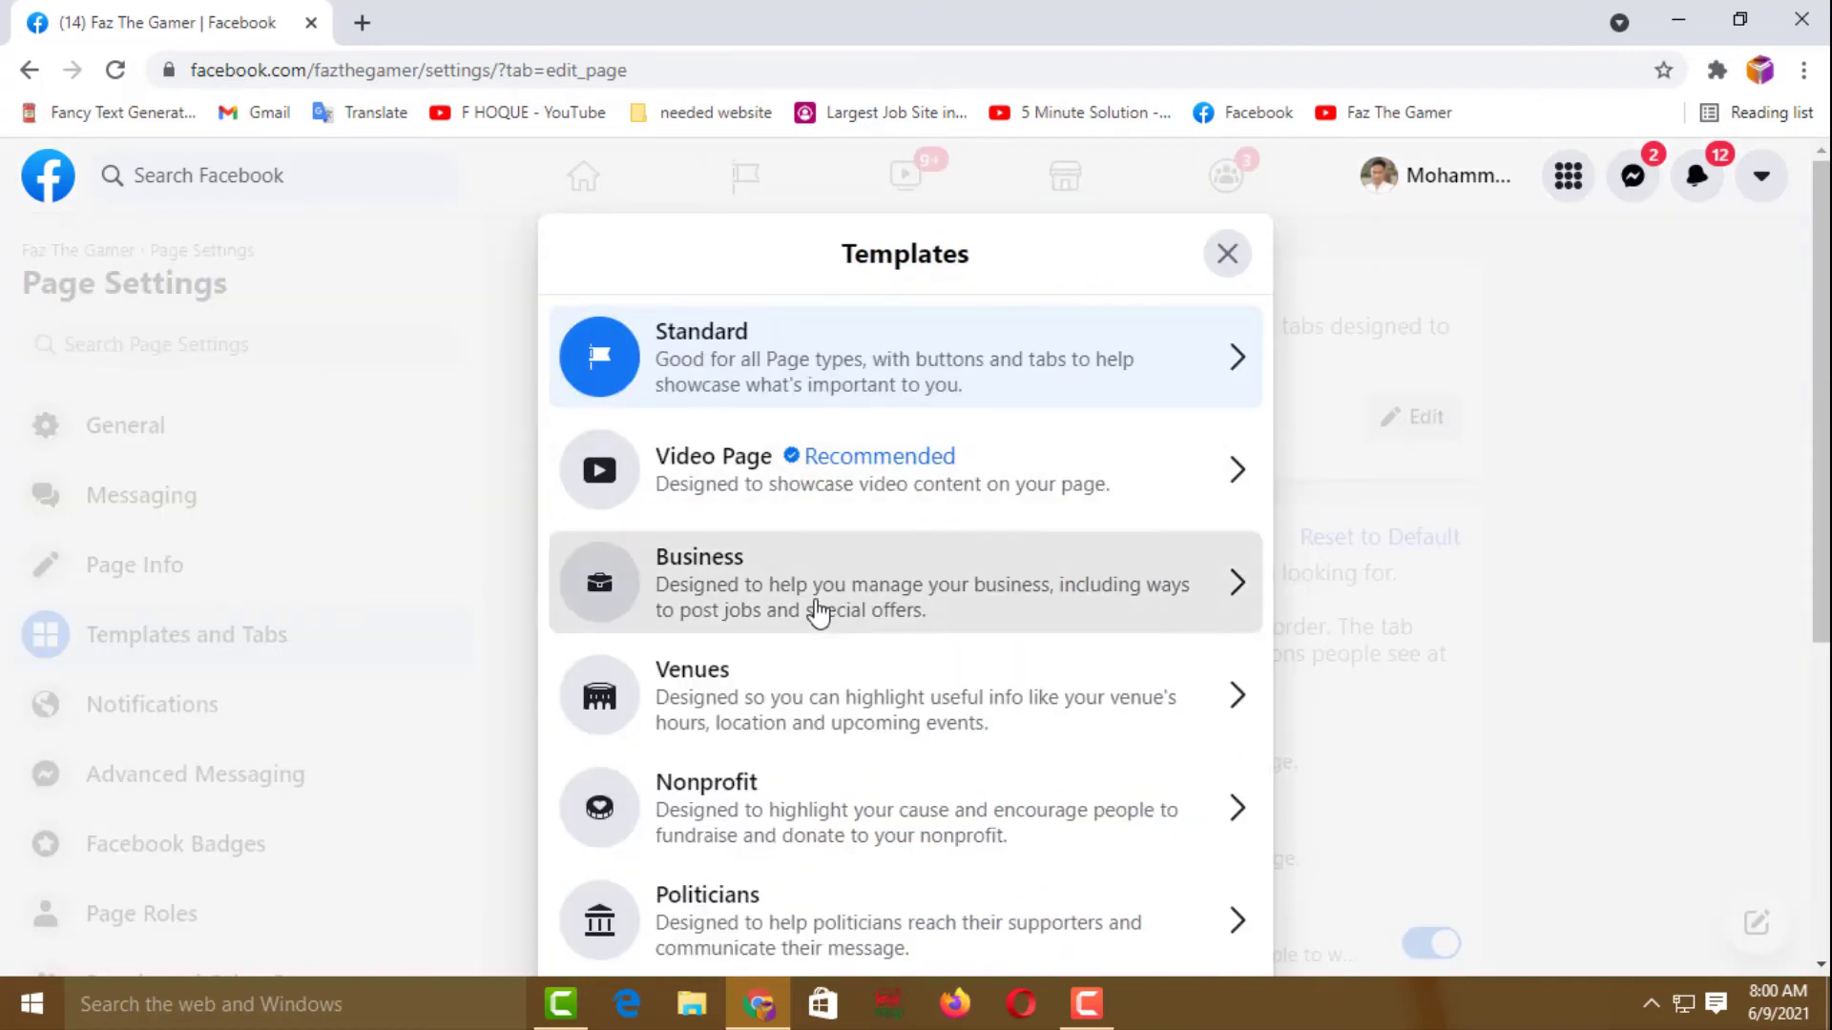
left_click(823, 587)
scroll(1038, 766, "down", 2)
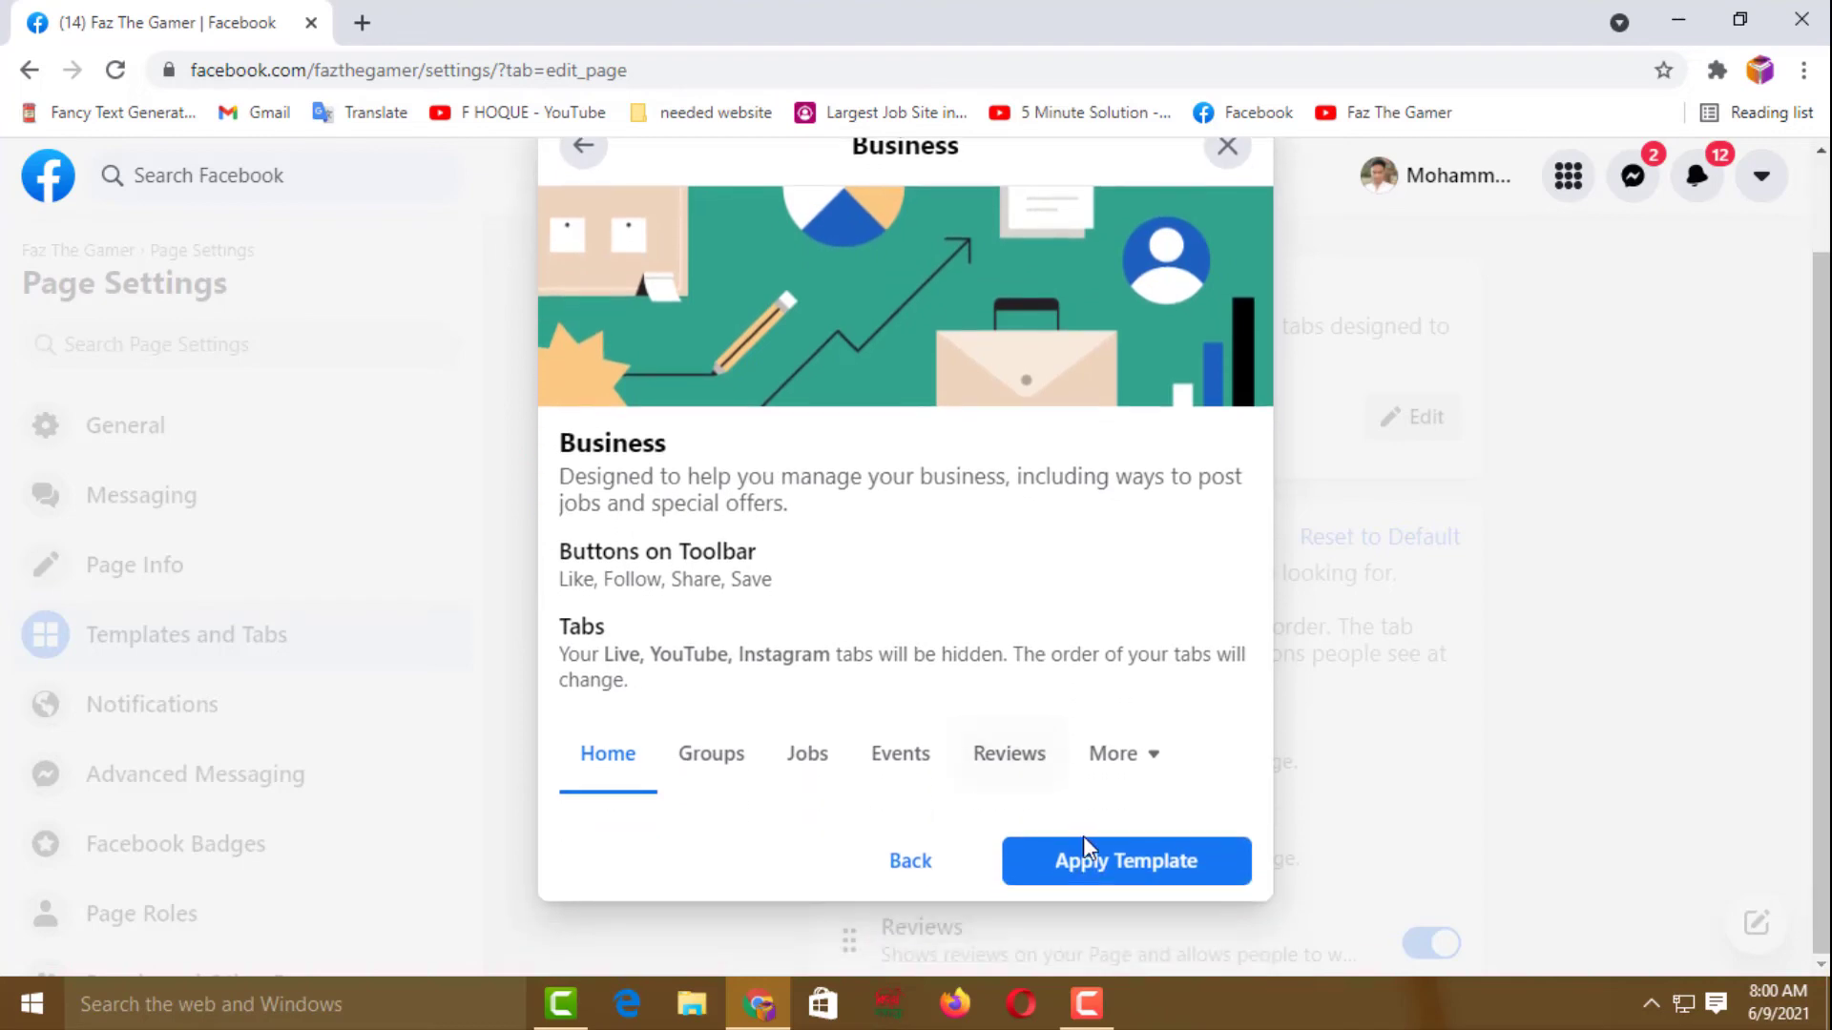
left_click(1126, 862)
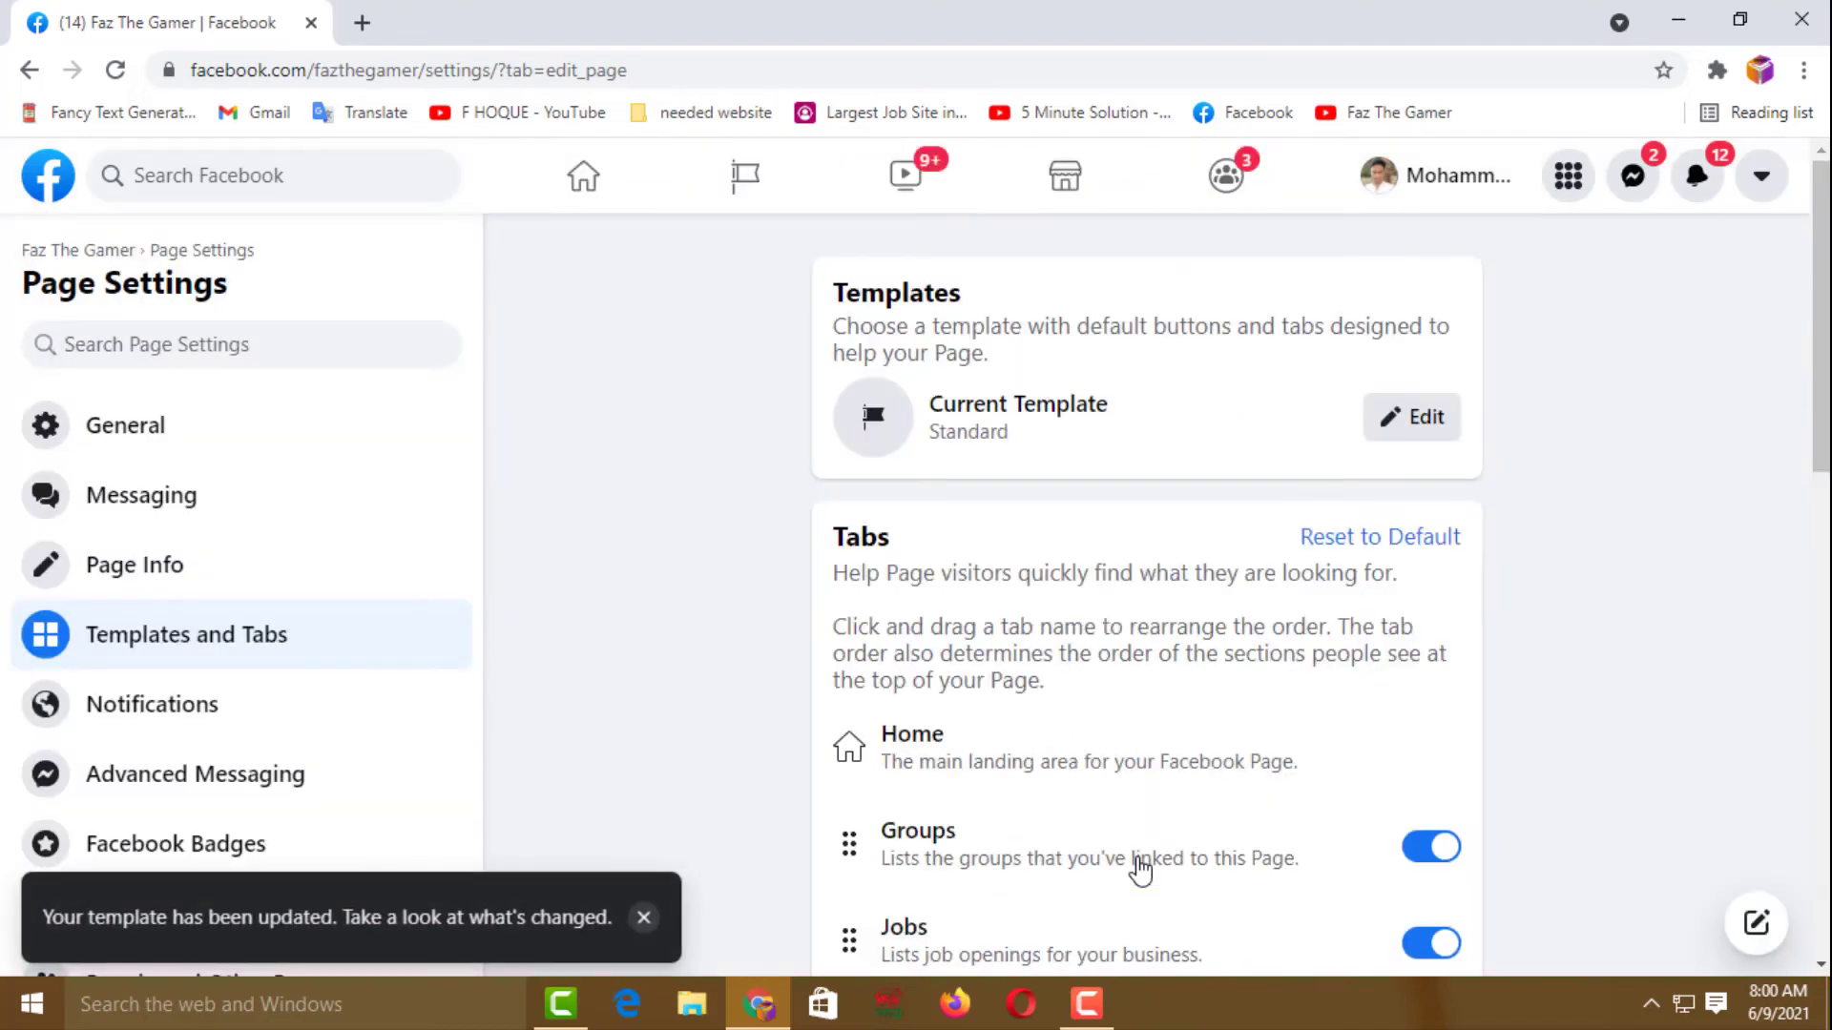
scroll(1136, 859, "down", 3)
scroll(1136, 715, "down", 1)
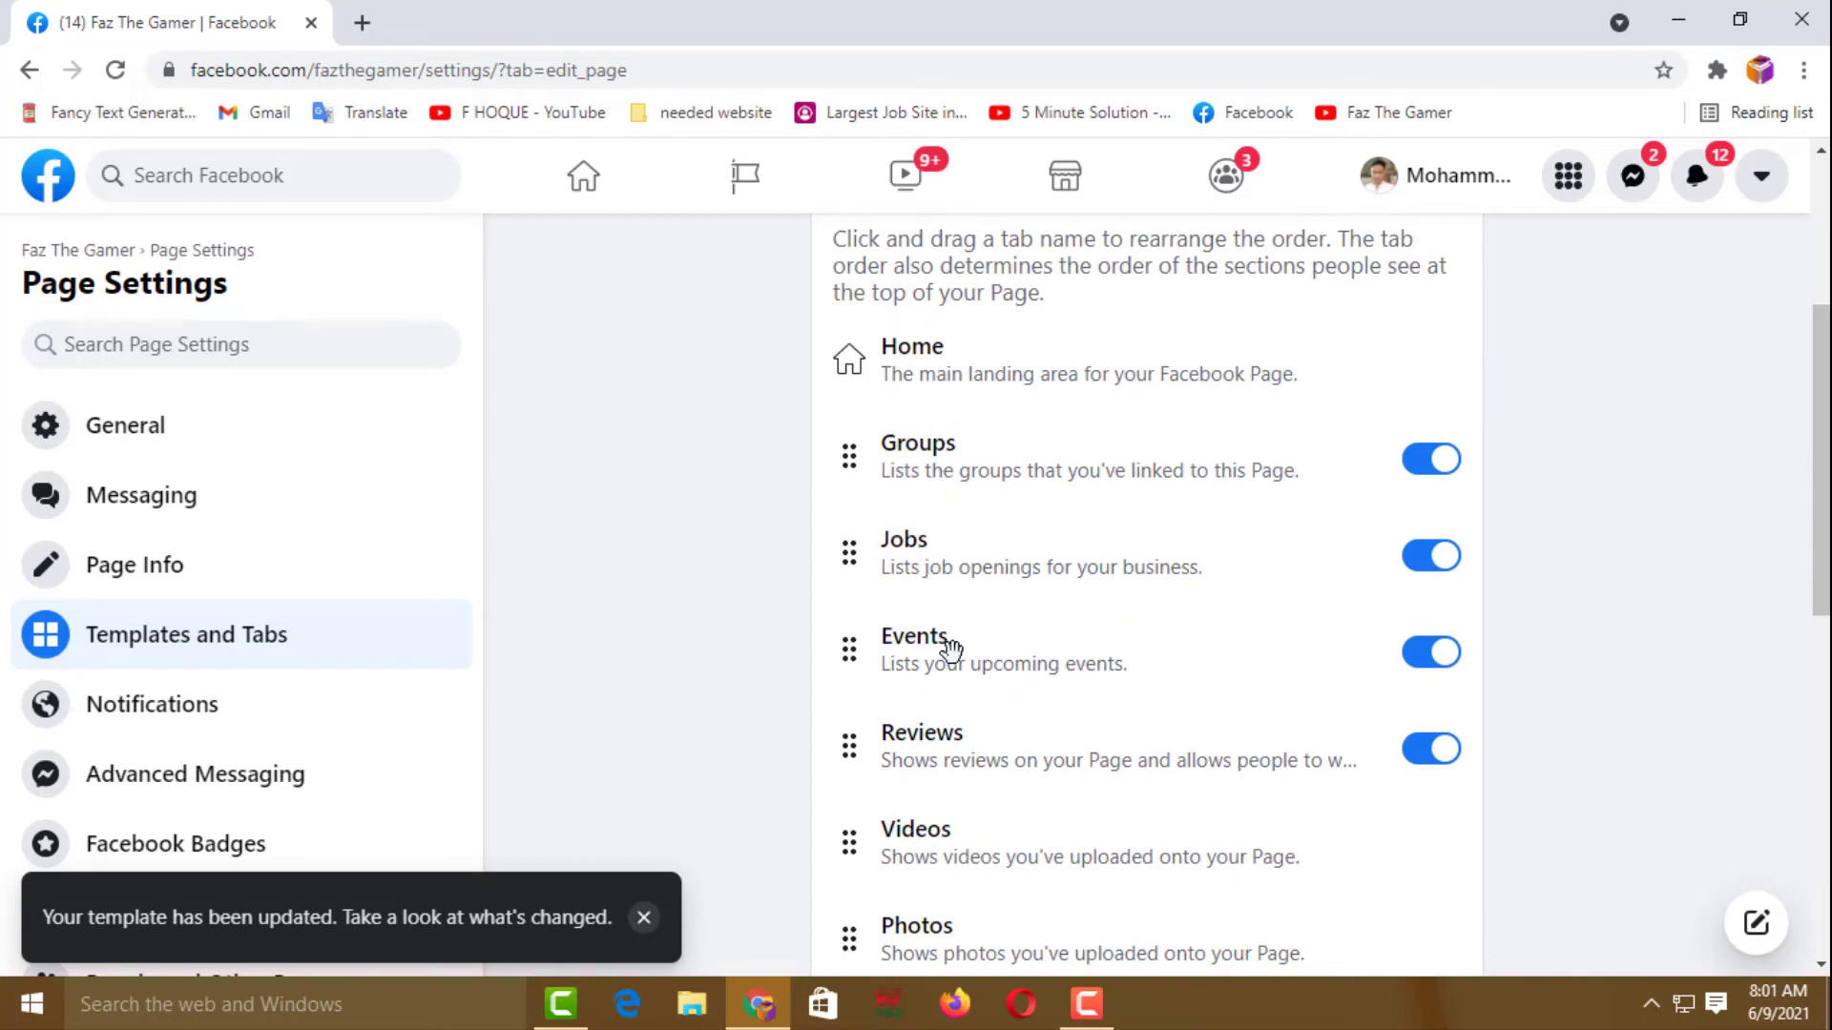
scroll(1151, 791, "down", 1)
scroll(999, 824, "up", 1)
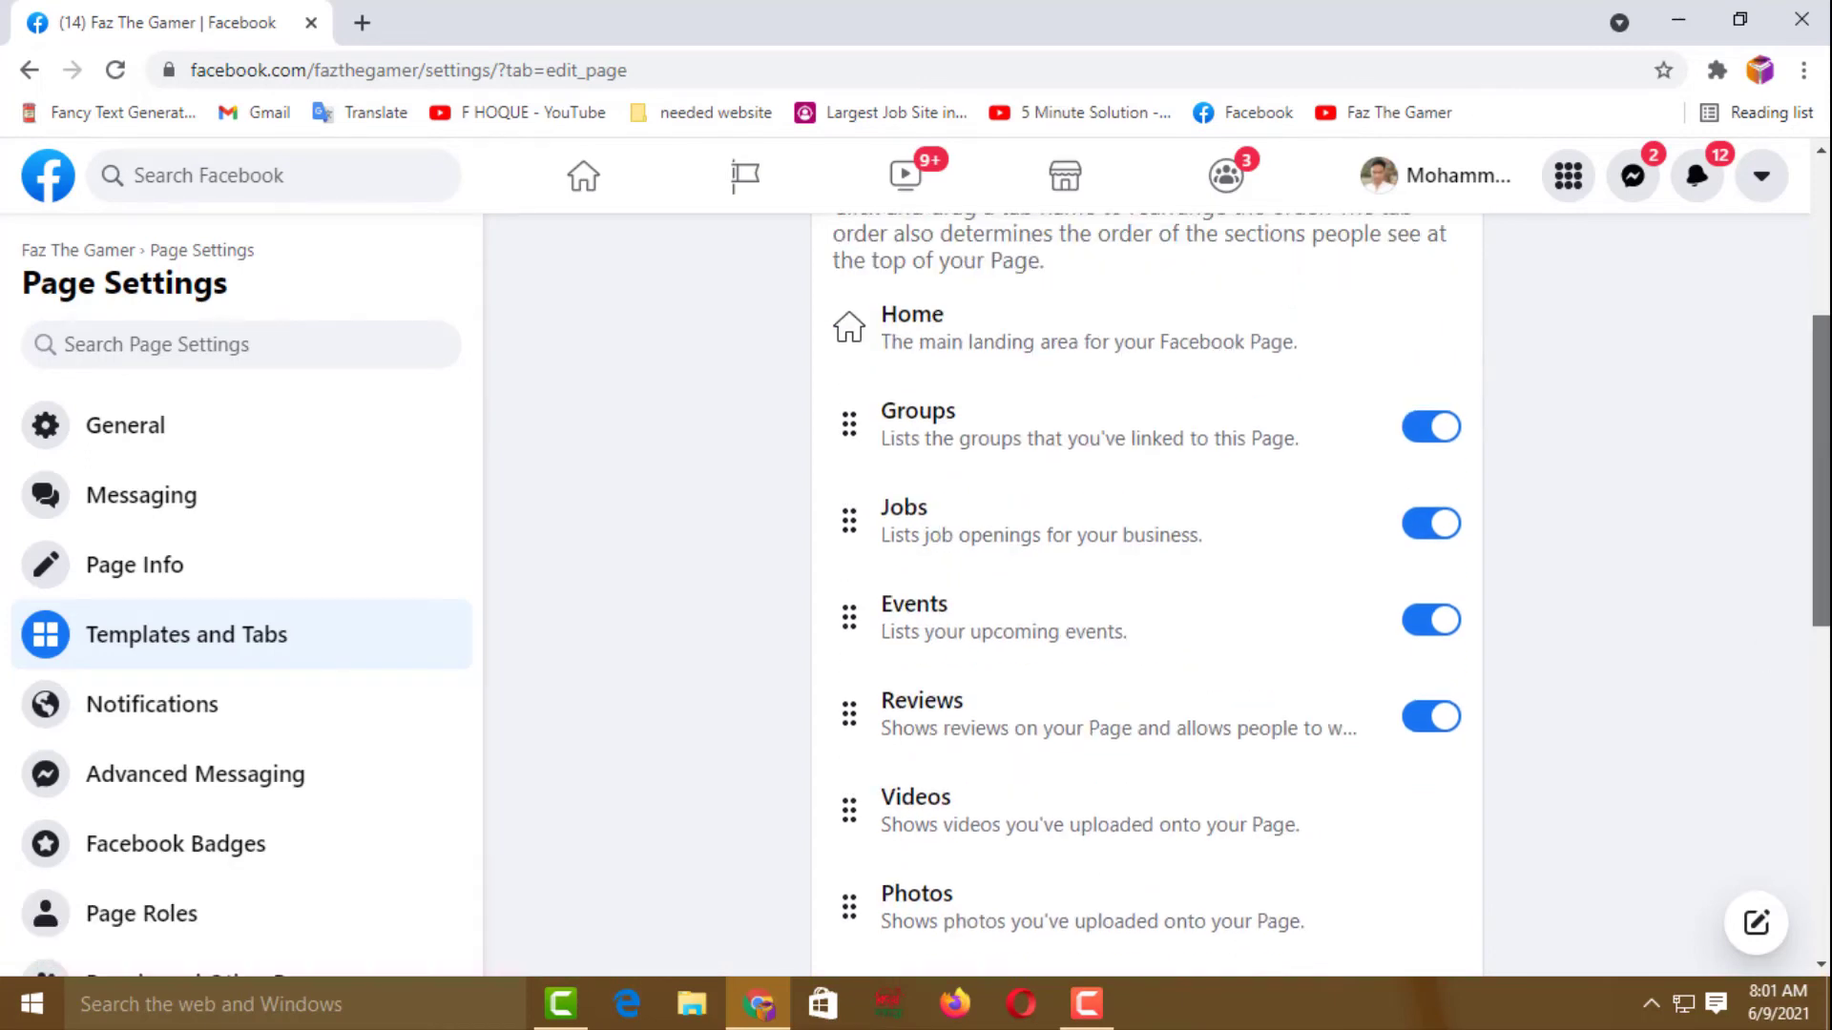
Step: Move Videos directly under Home and Reviews directly under Videos
left_click_drag(994, 828, 975, 391)
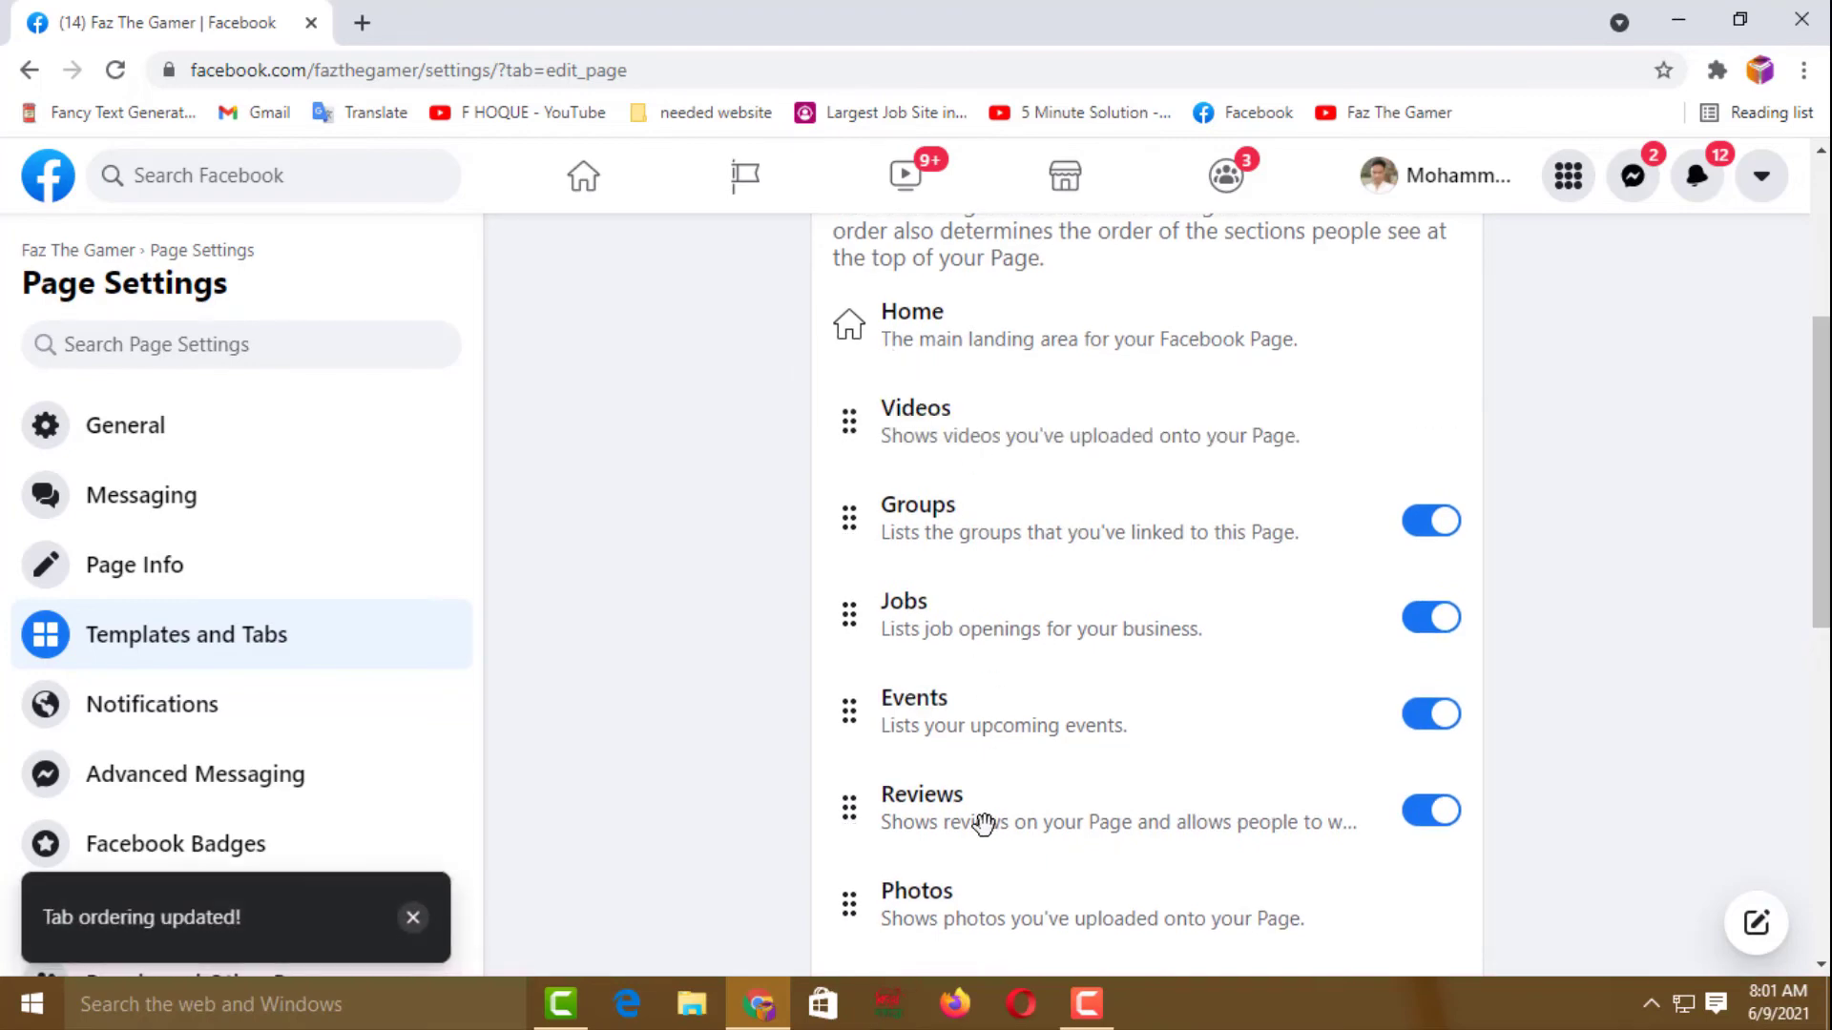
left_click_drag(987, 816, 993, 509)
scroll(995, 508, "down", 2)
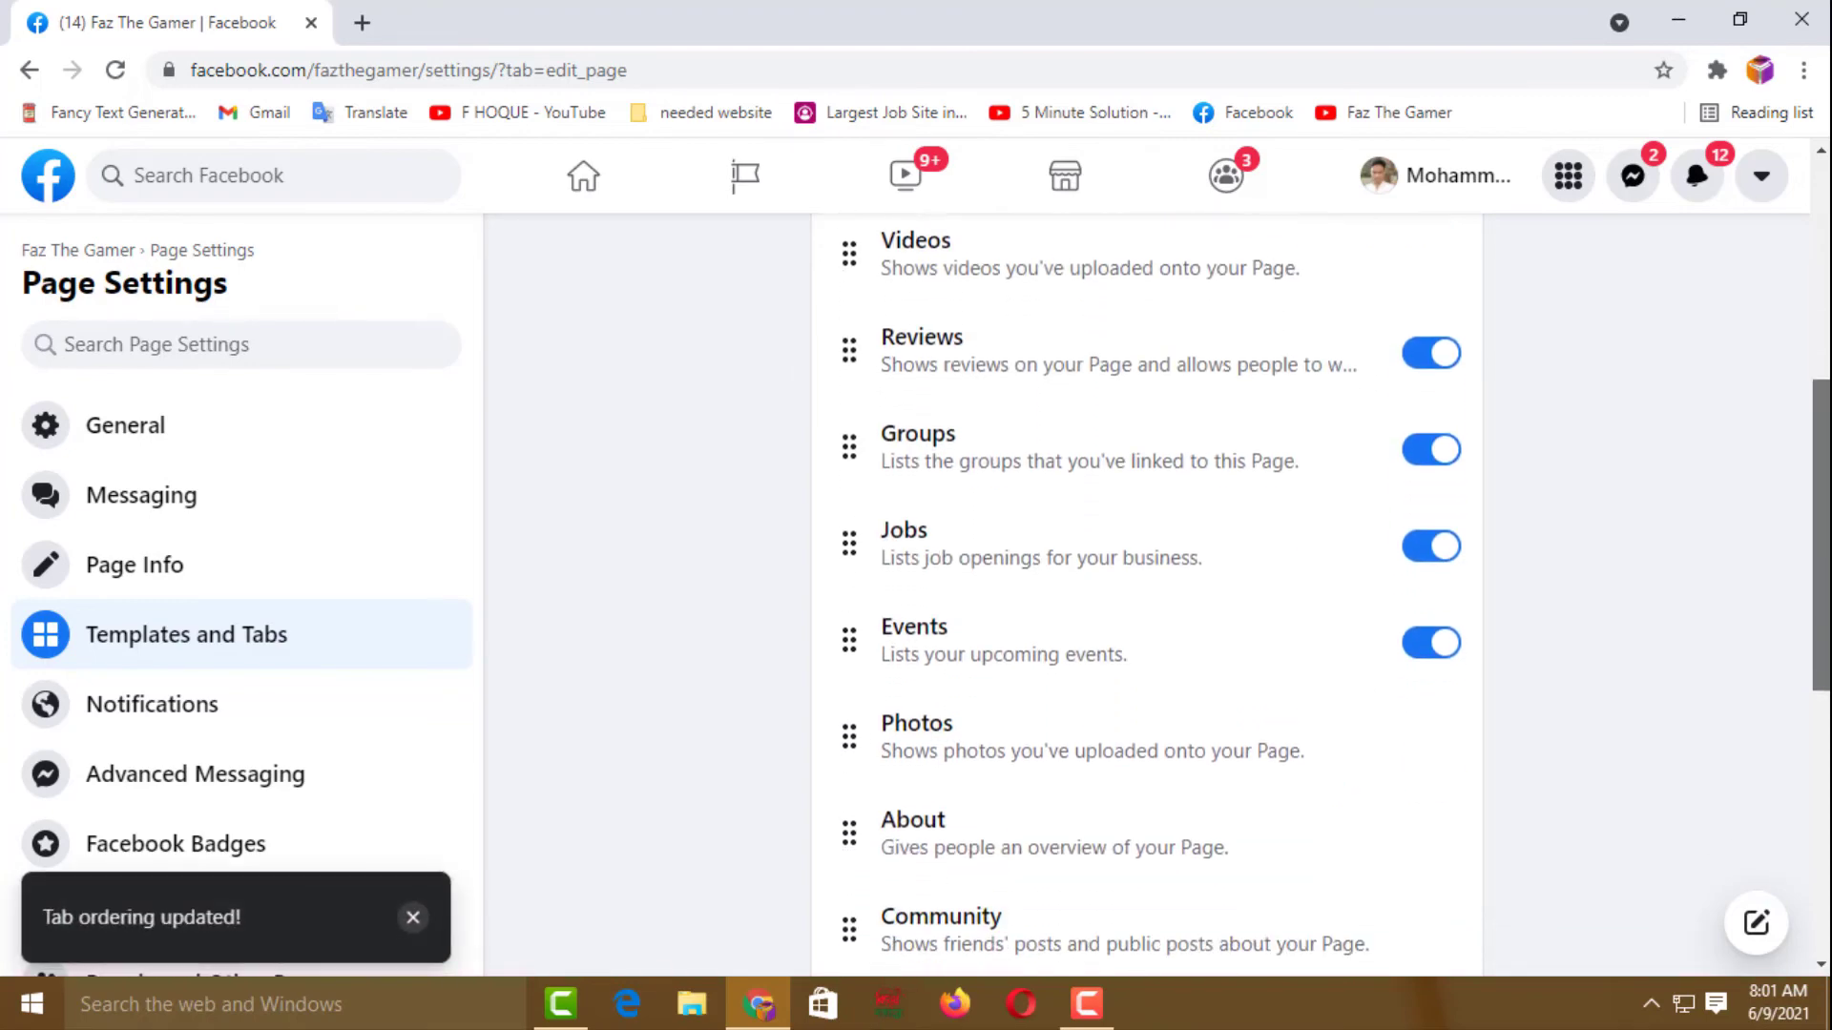
scroll(1002, 602, "down", 1)
left_click_drag(1022, 698, 1023, 387)
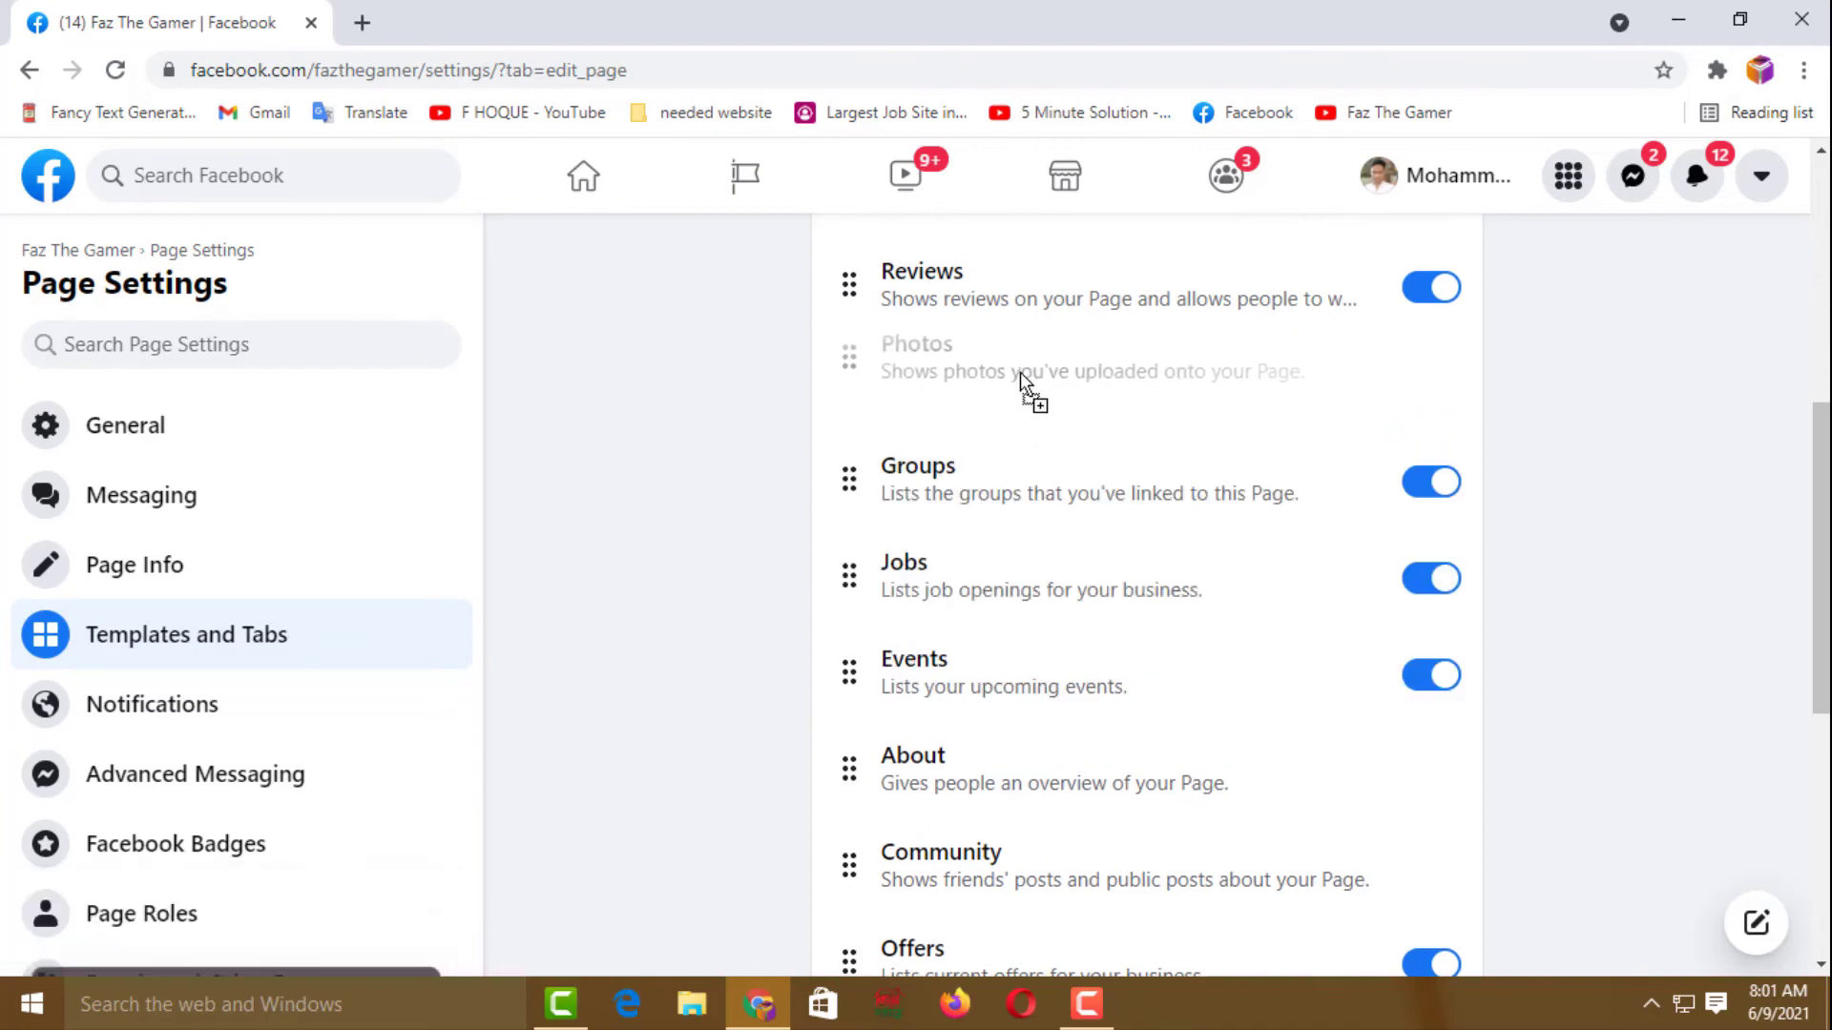
scroll(1023, 386, "down", 5)
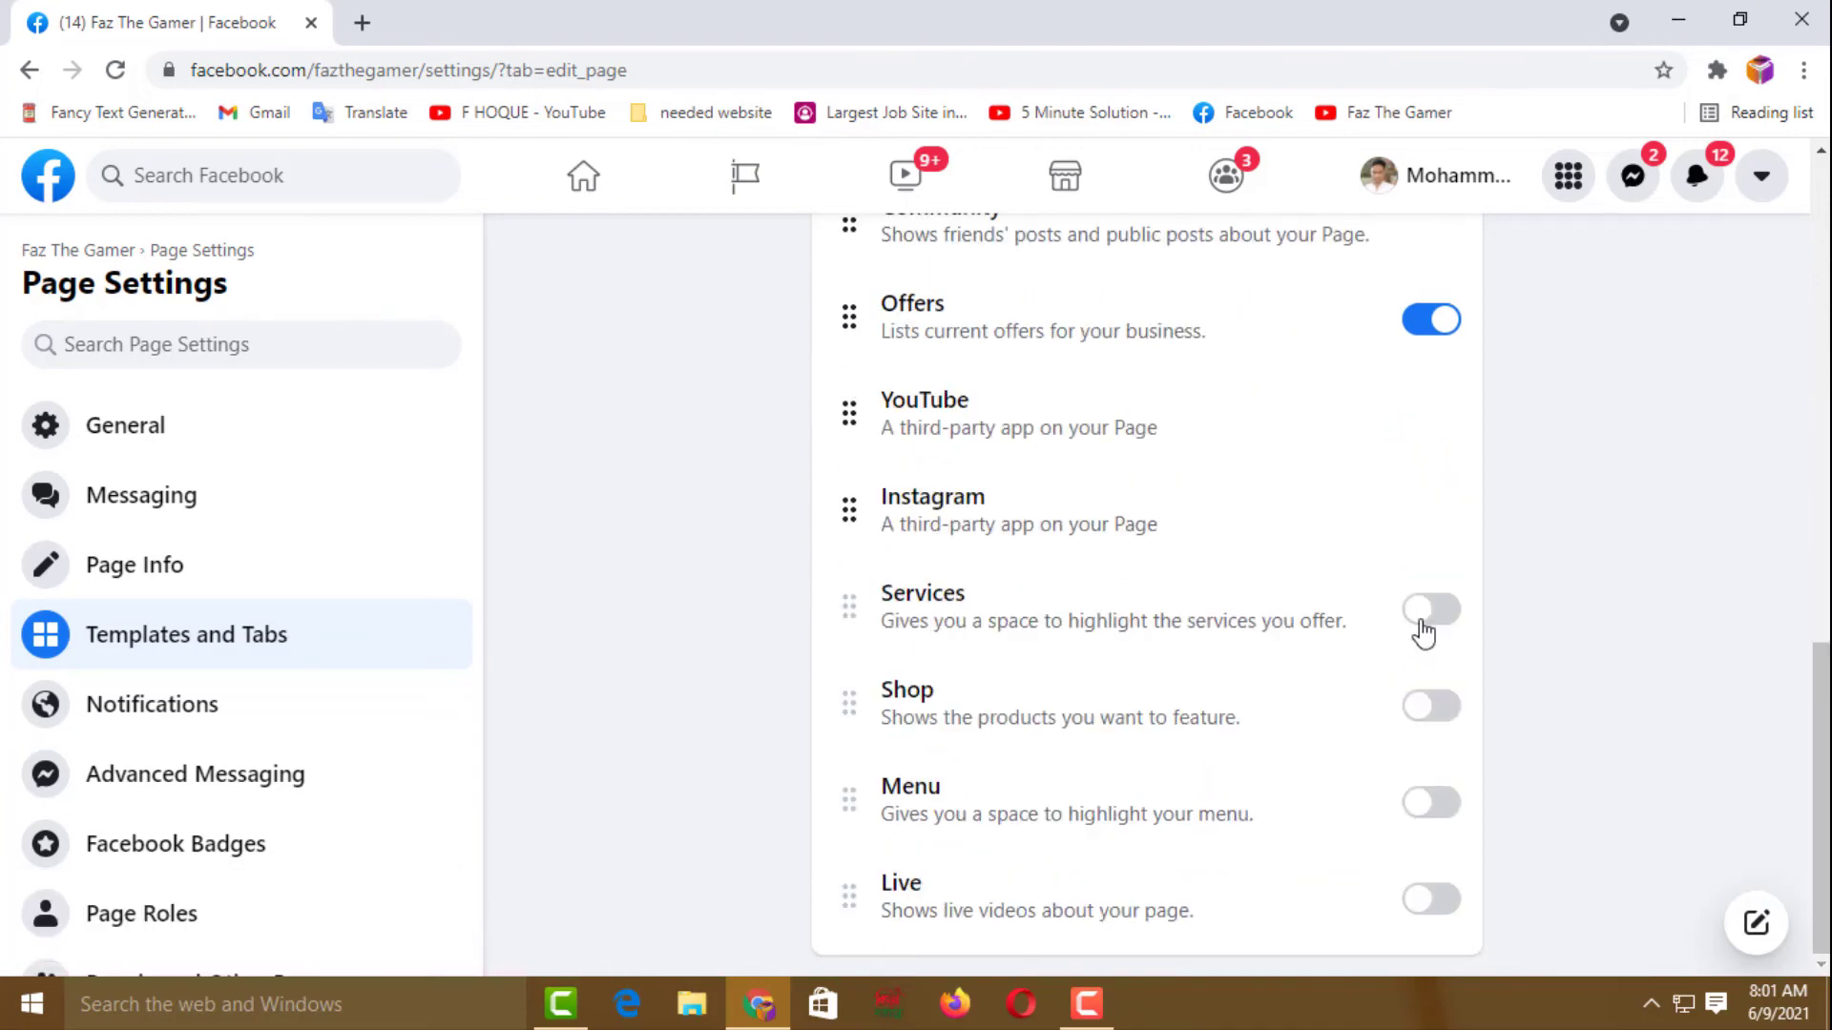
Step: Turn on the Services tab and drag it up past Offers and Groups to sit below Photos
left_click(1423, 613)
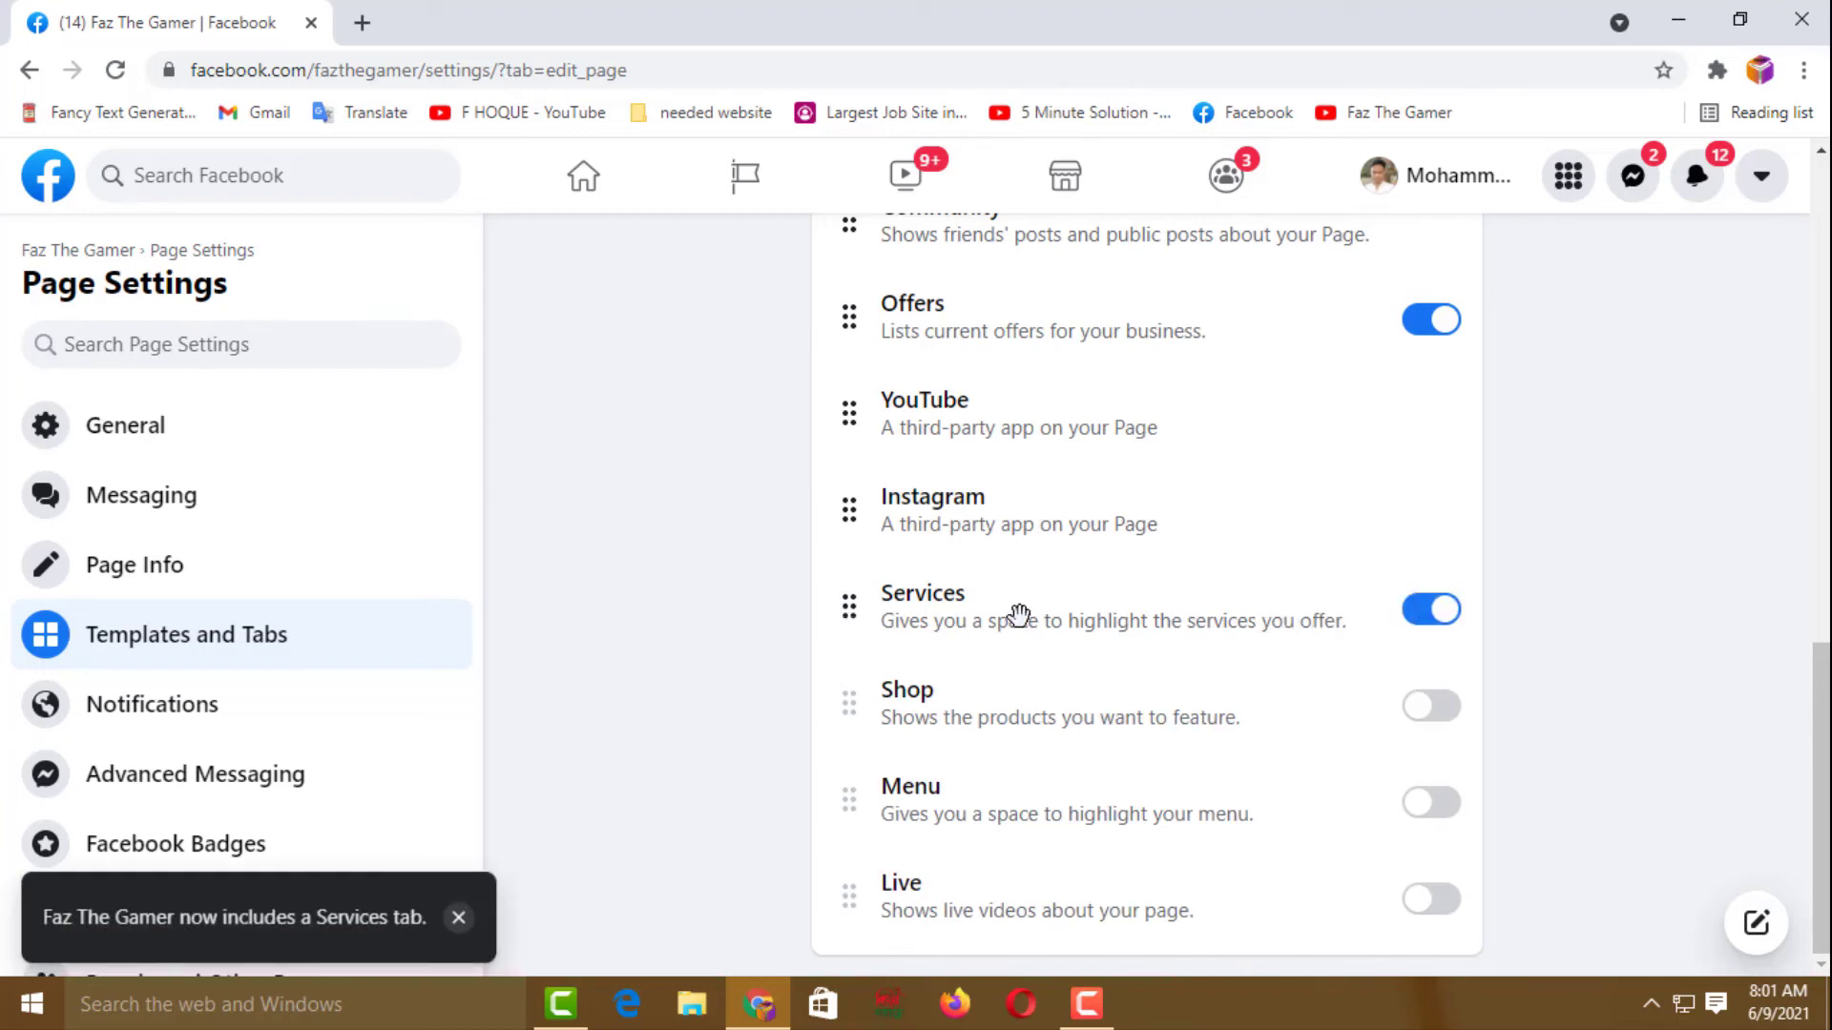
left_click_drag(1017, 618, 1020, 408)
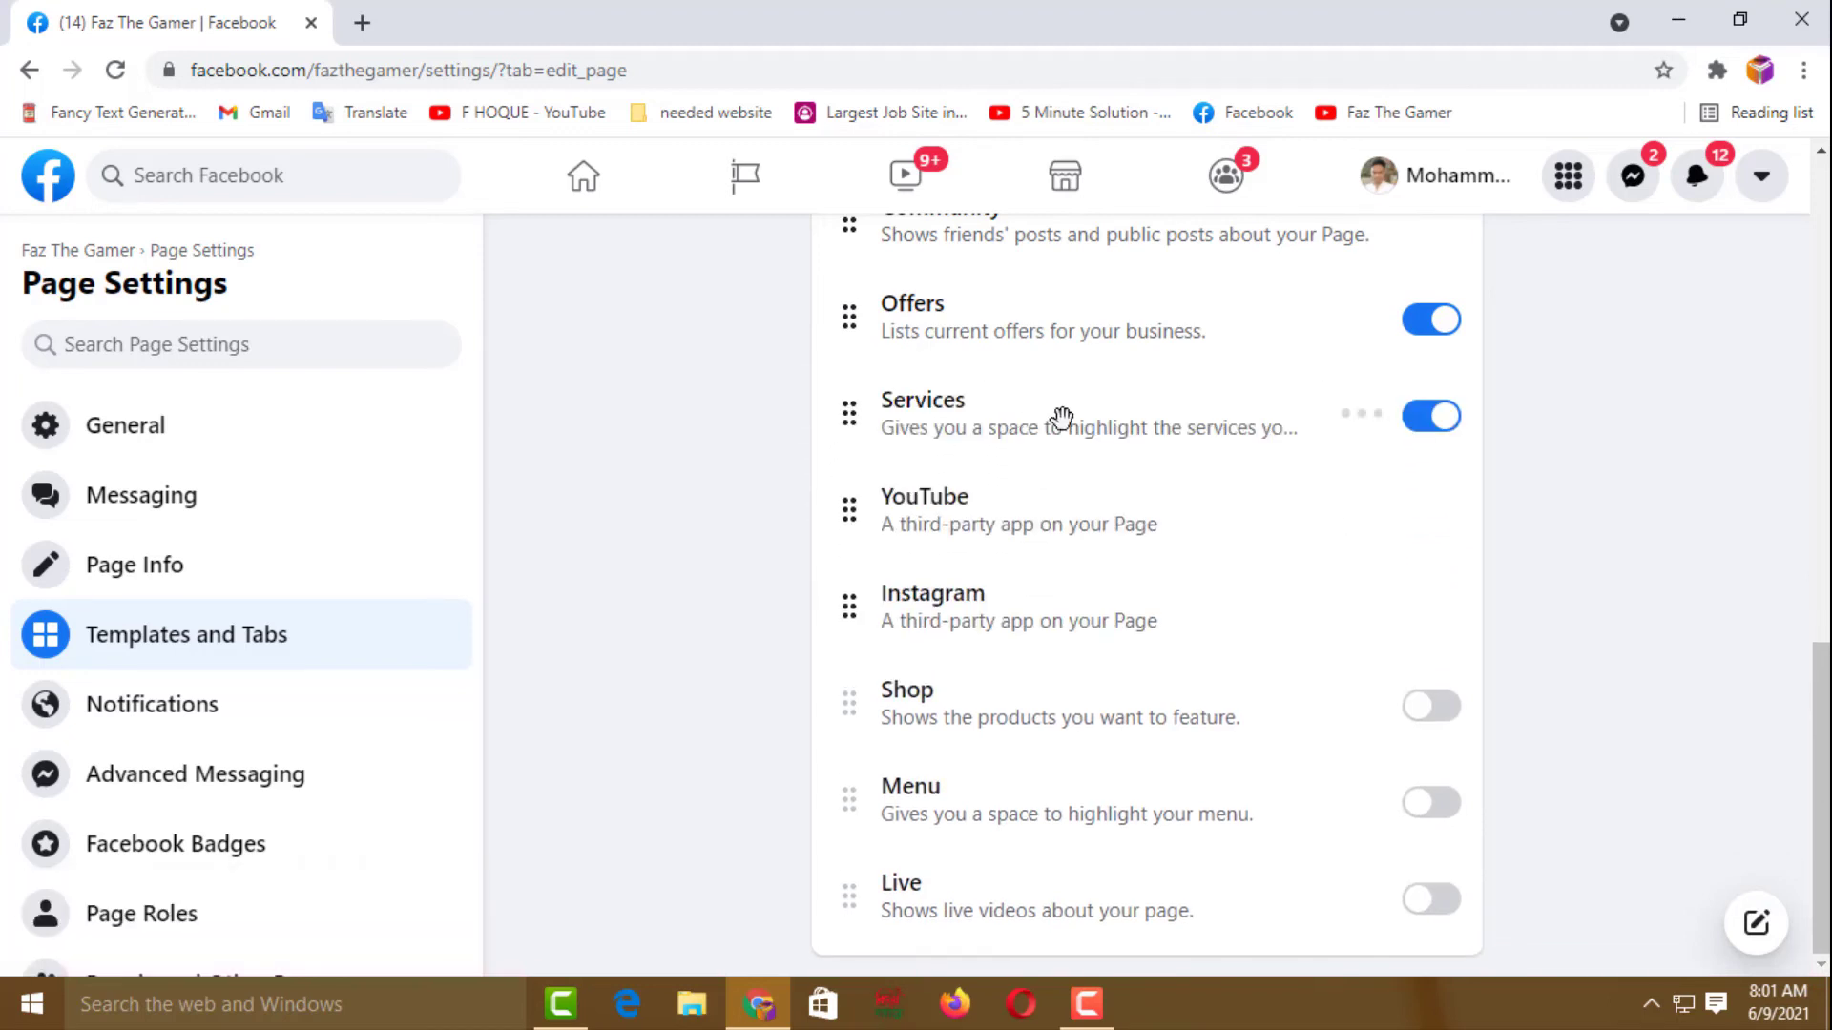
scroll(1016, 573, "up", 3)
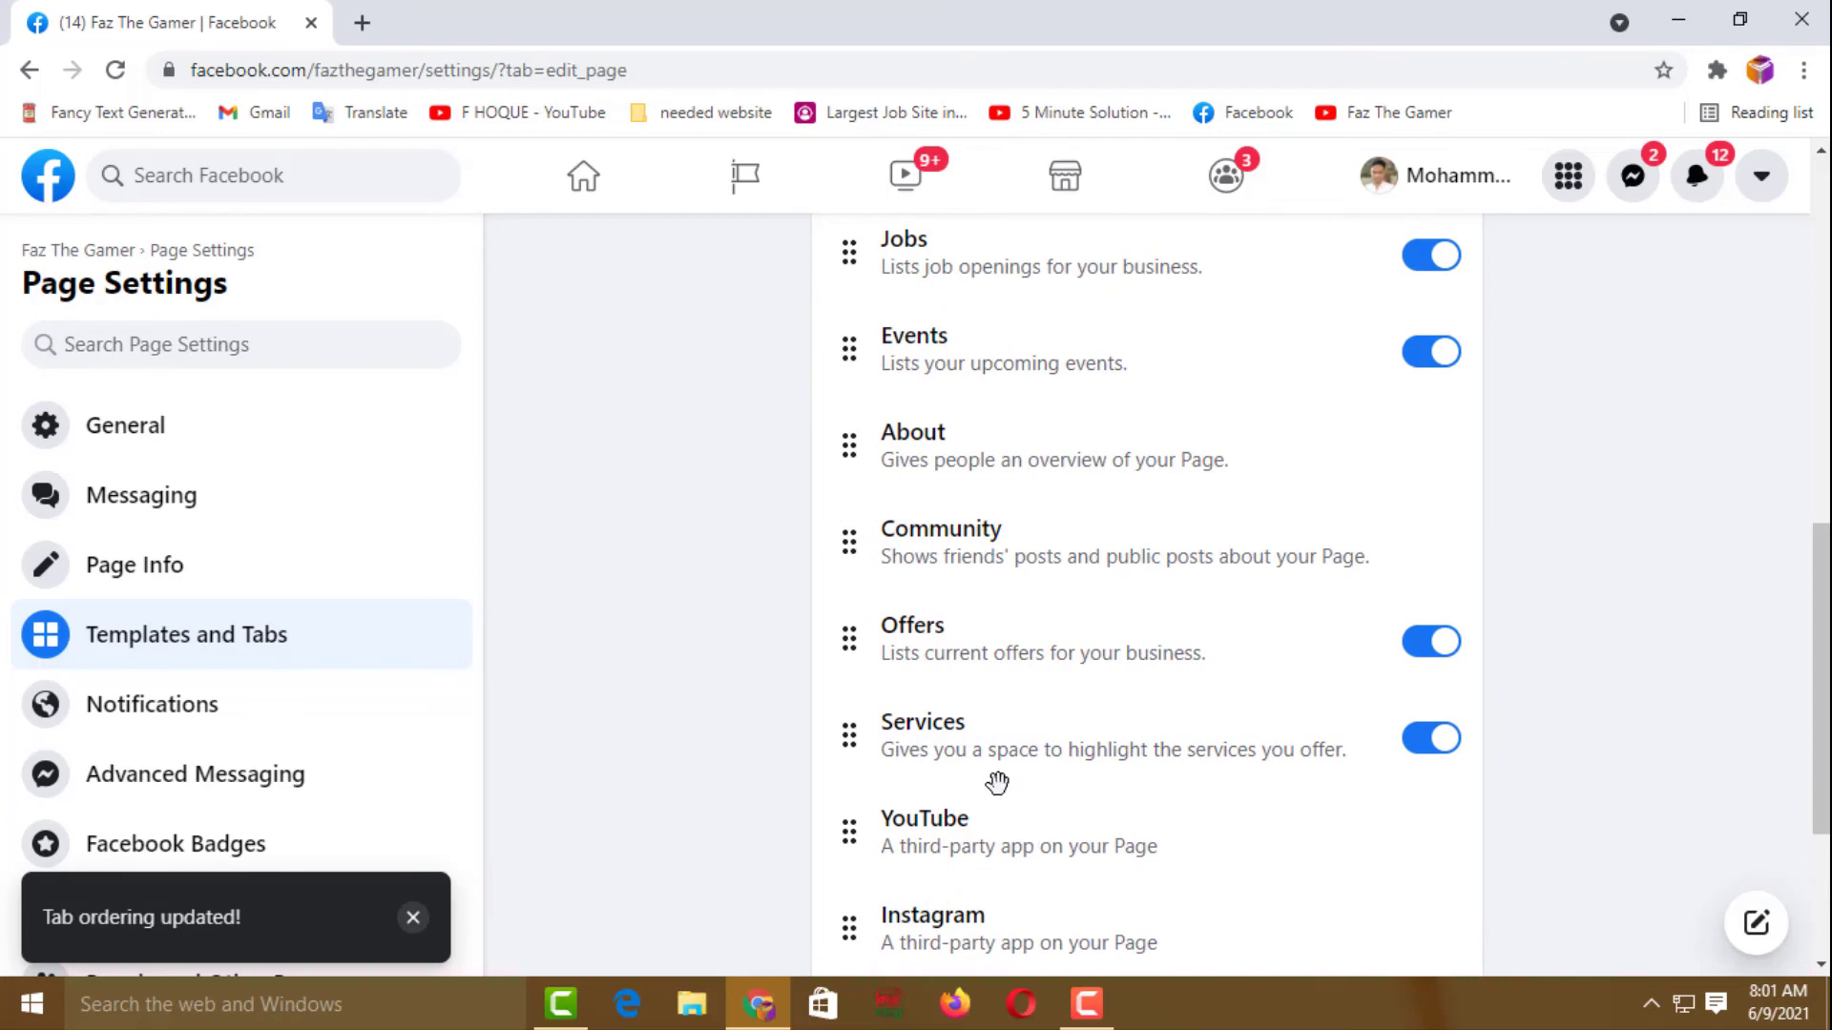
left_click_drag(993, 740, 987, 387)
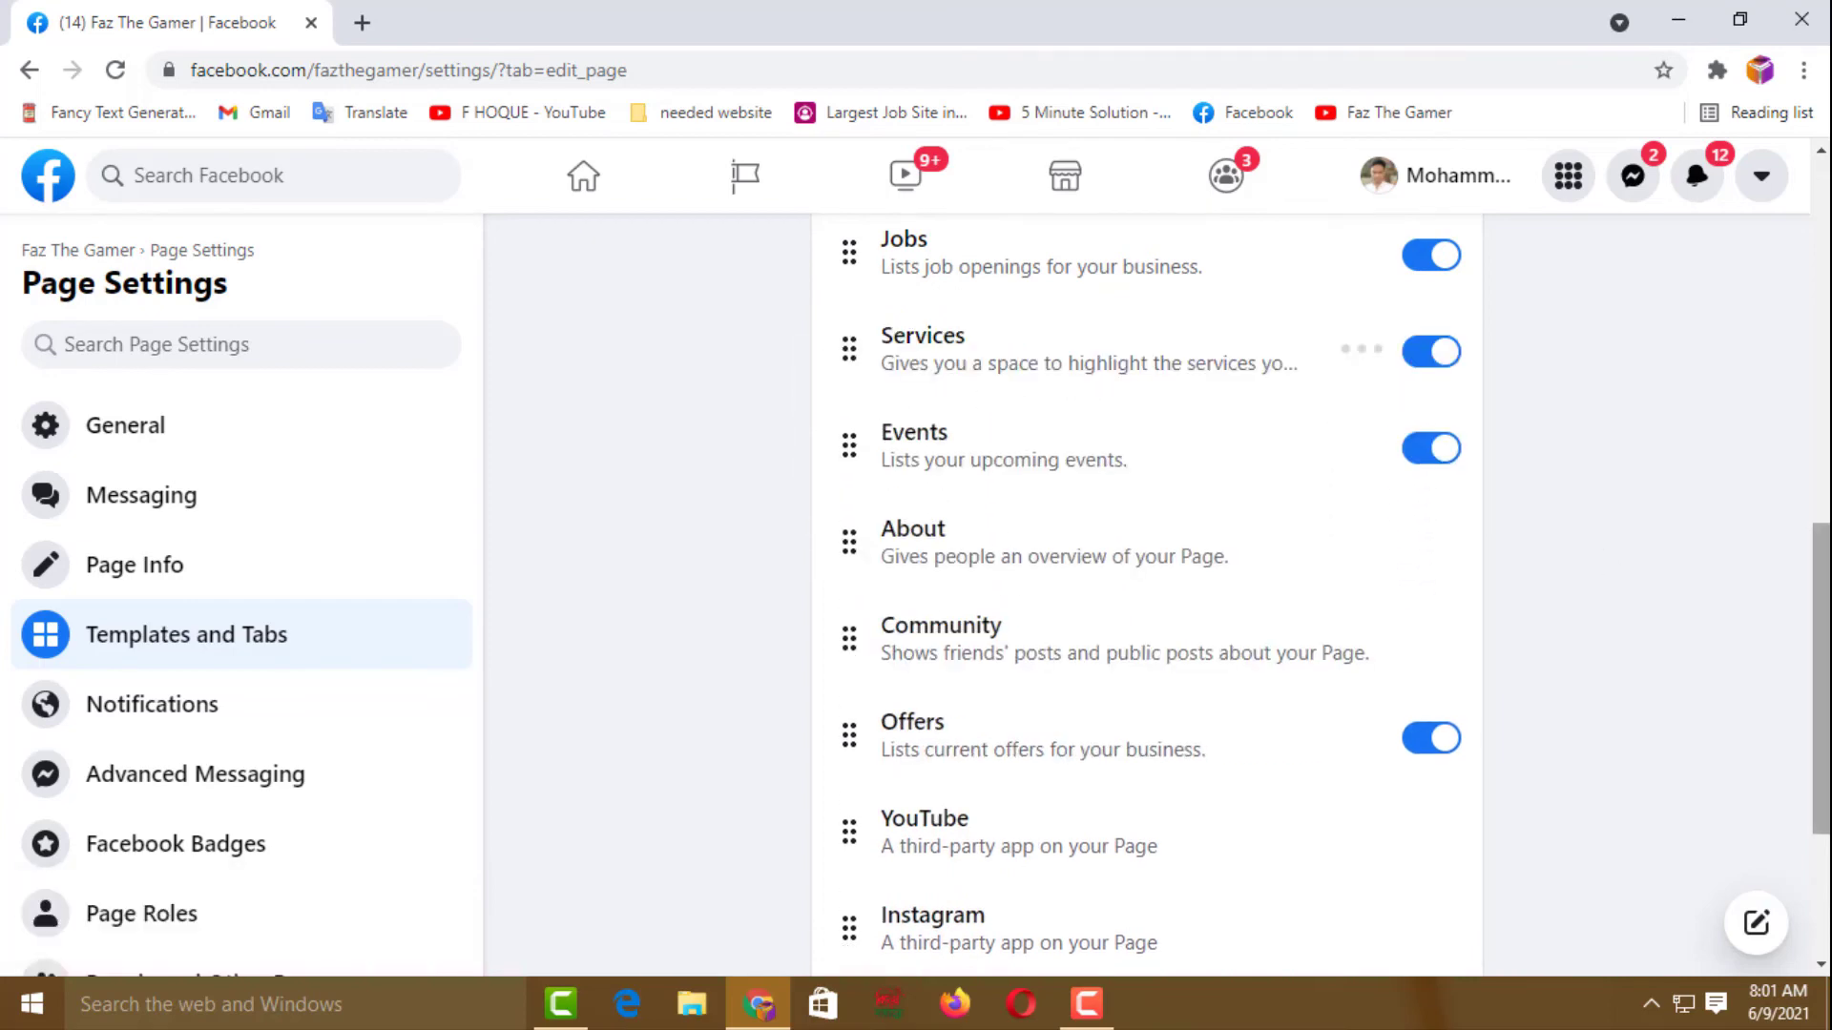
scroll(1002, 574, "up", 2)
left_click_drag(982, 621, 967, 415)
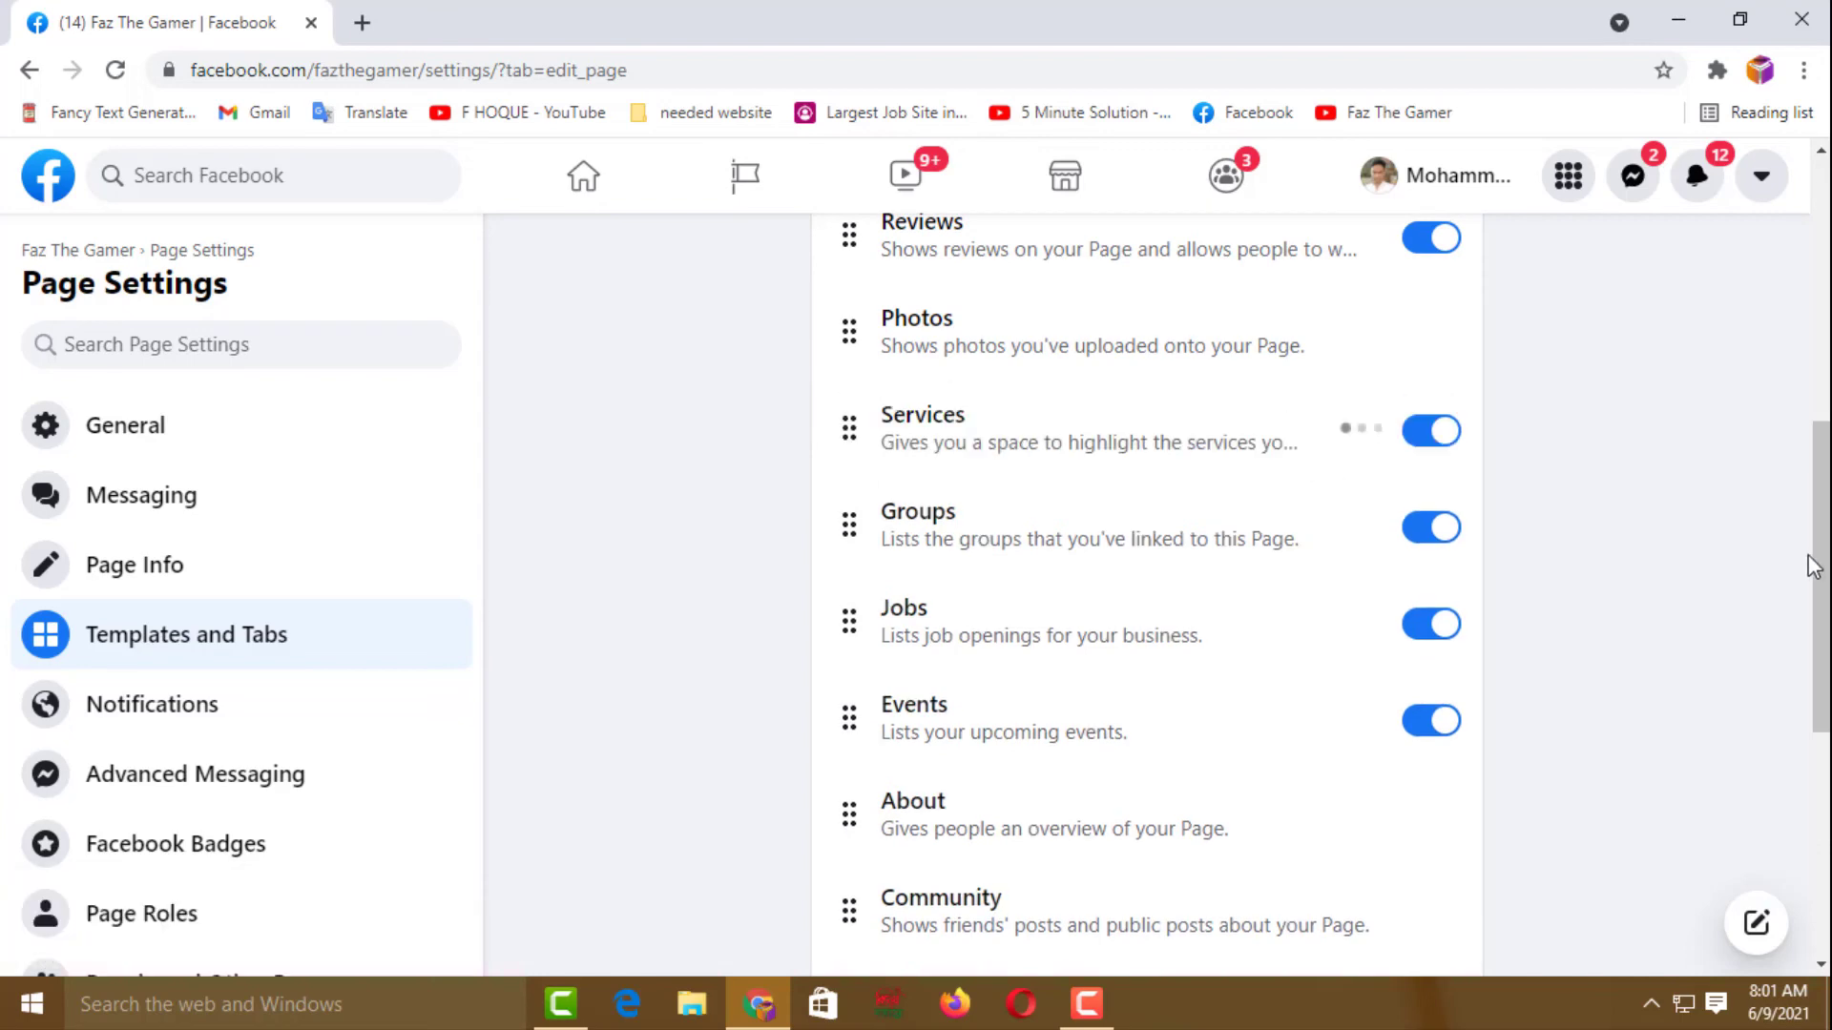
scroll(940, 573, "up", 2)
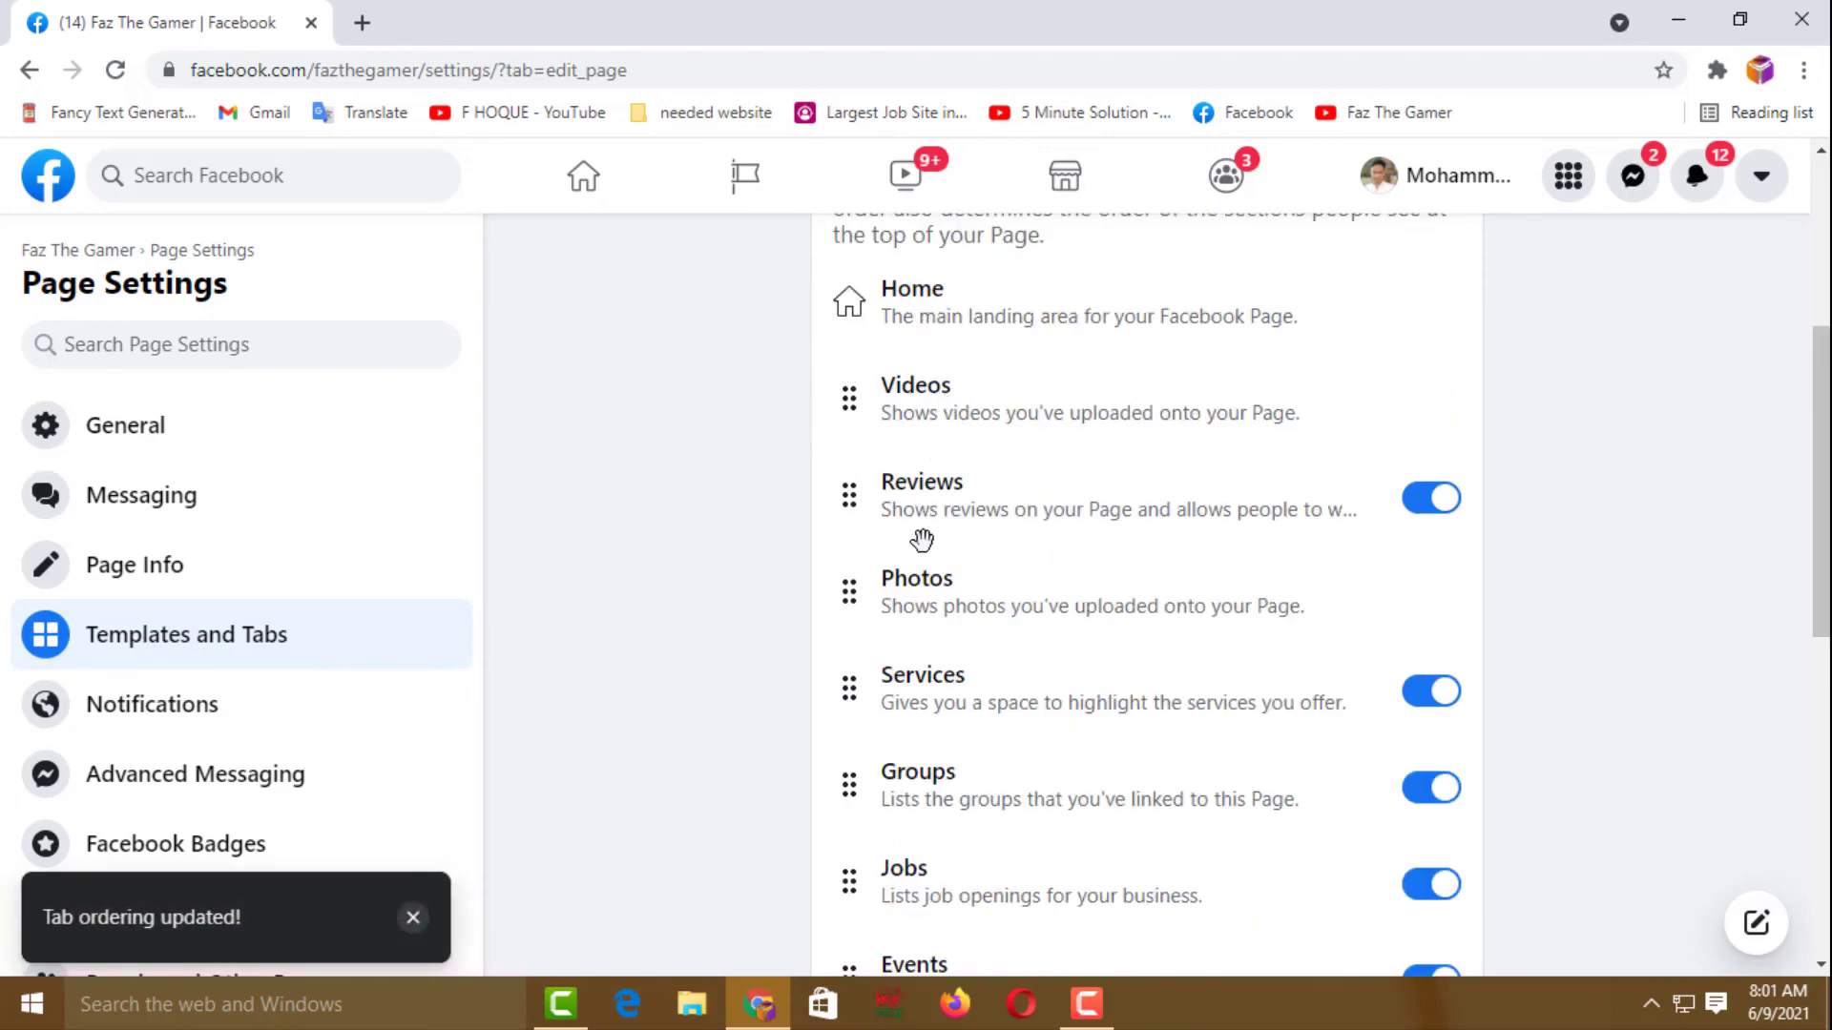